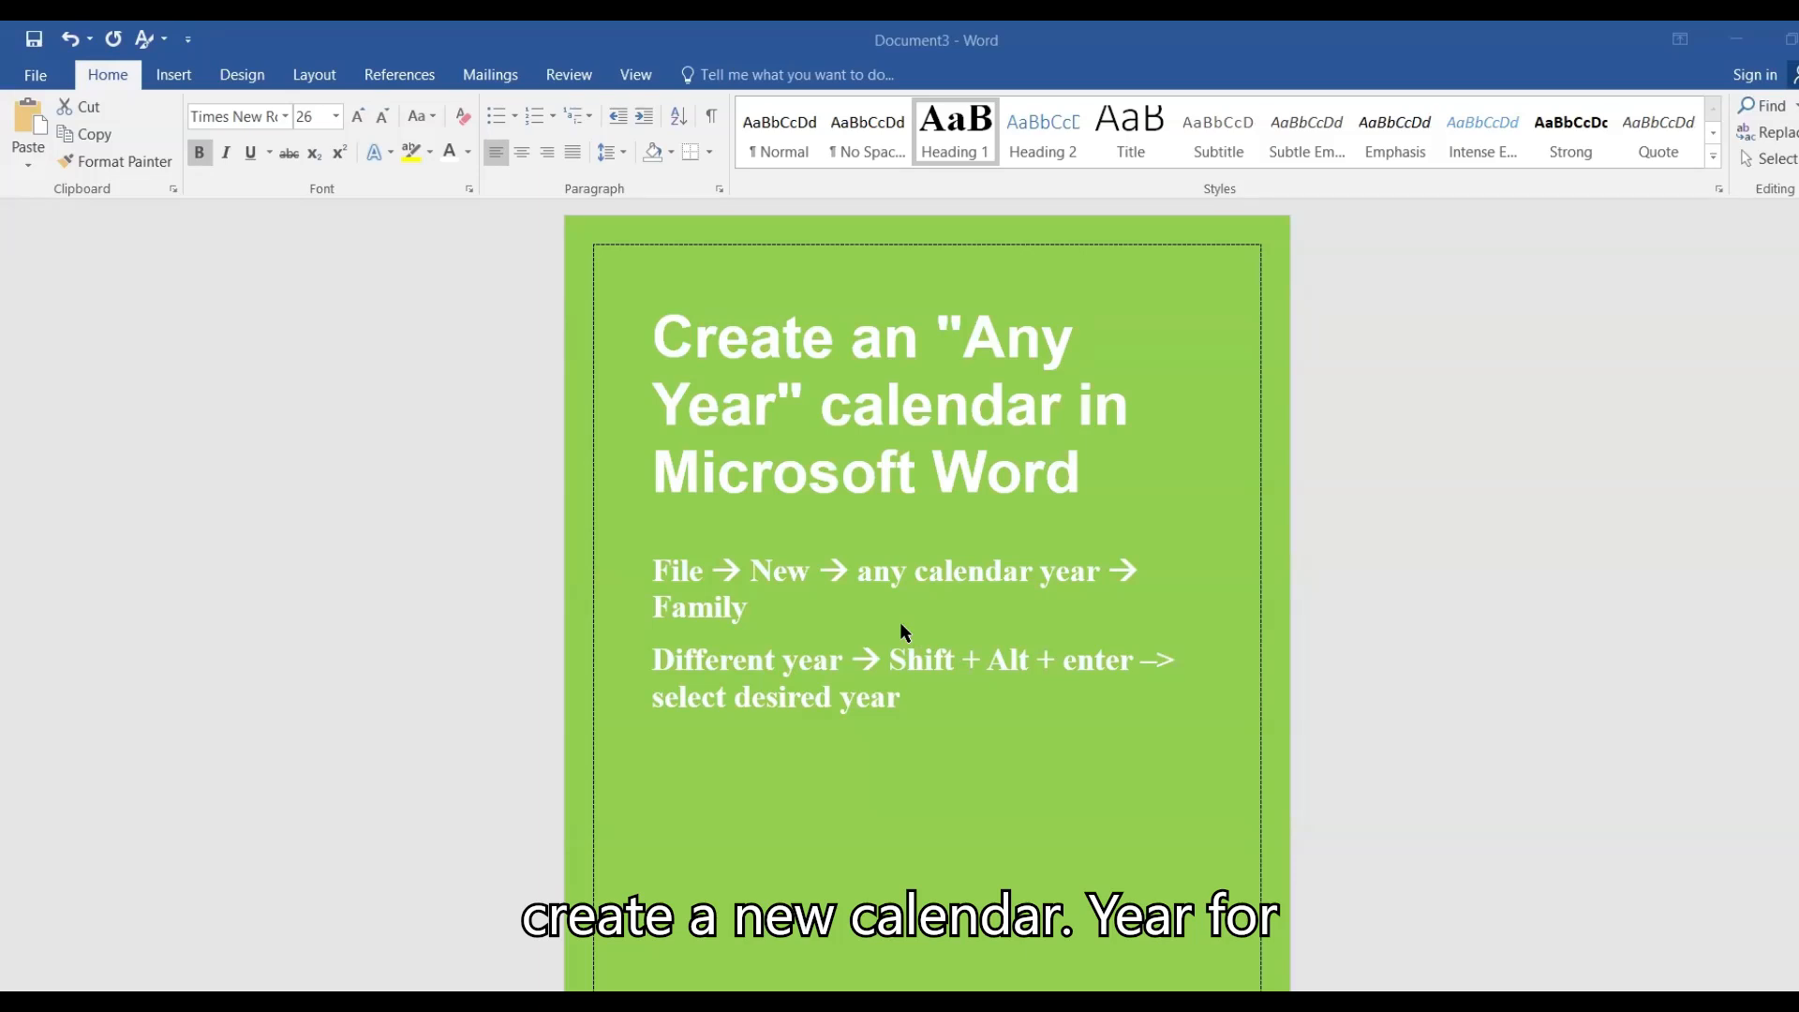
Search the new-document templates for "any calendar year" and create a document from the one-page Family photo calendar (any year) template
click(37, 82)
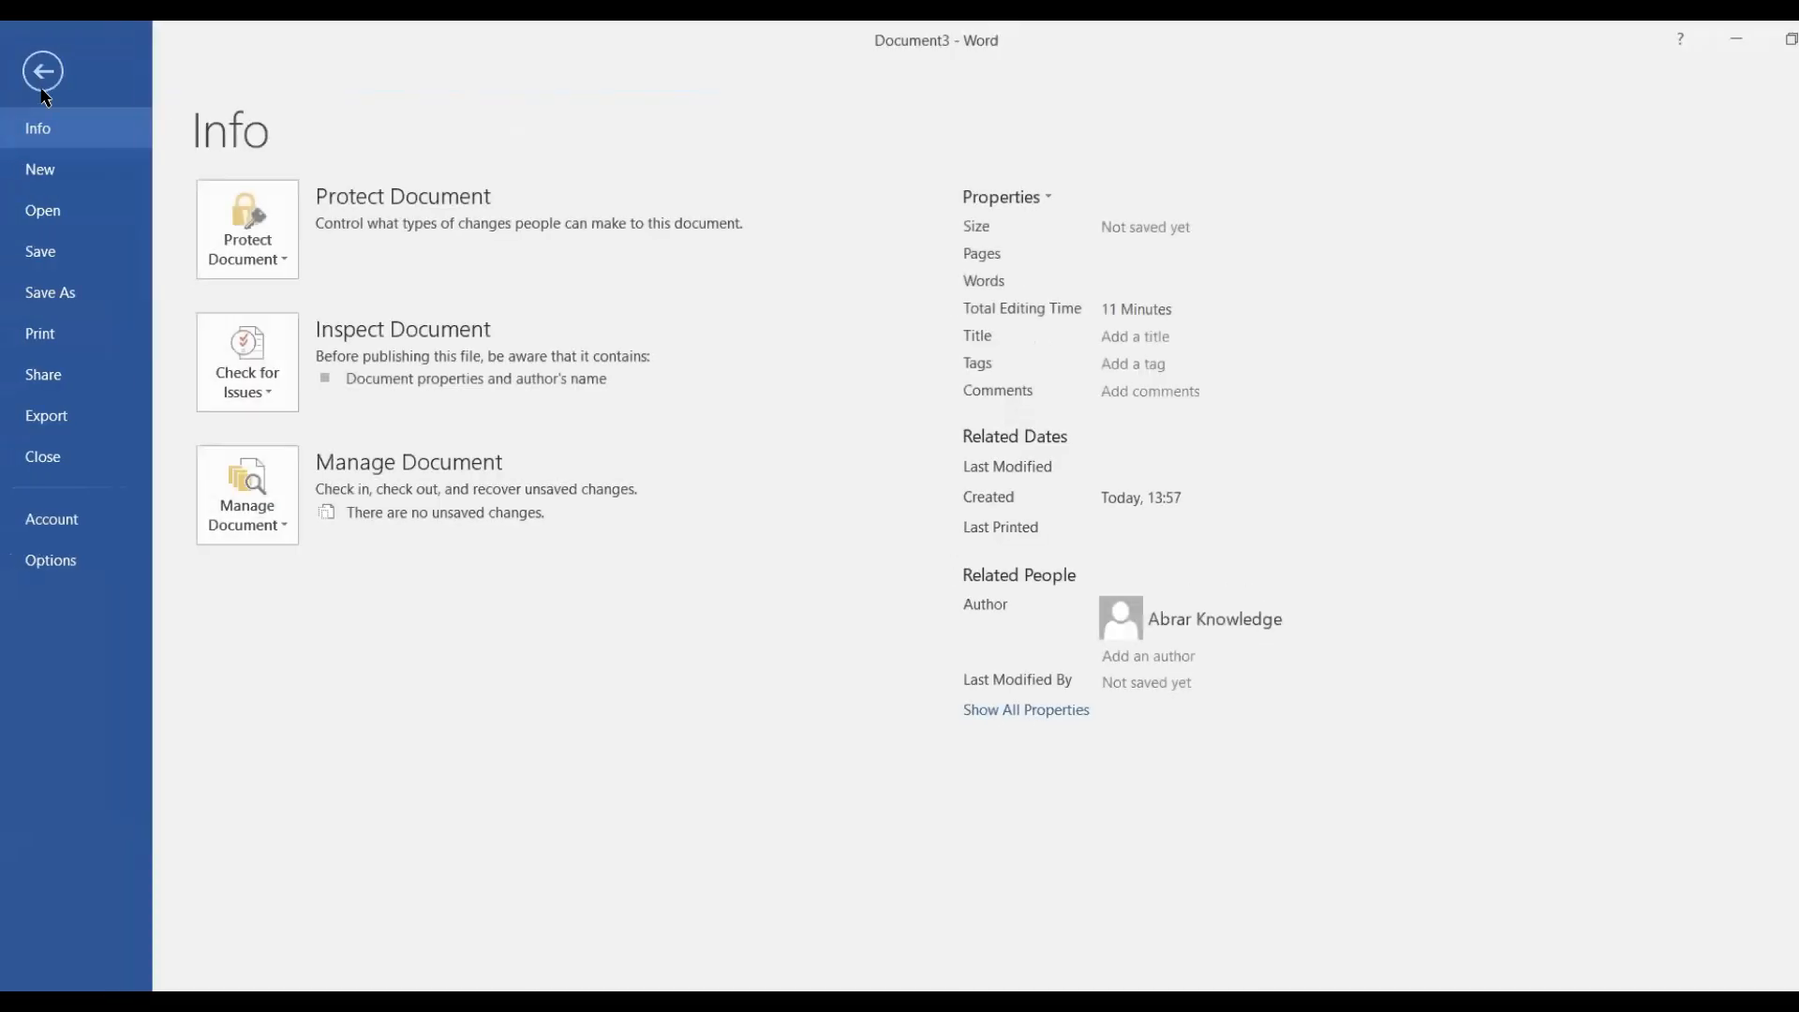
click(73, 176)
click(432, 214)
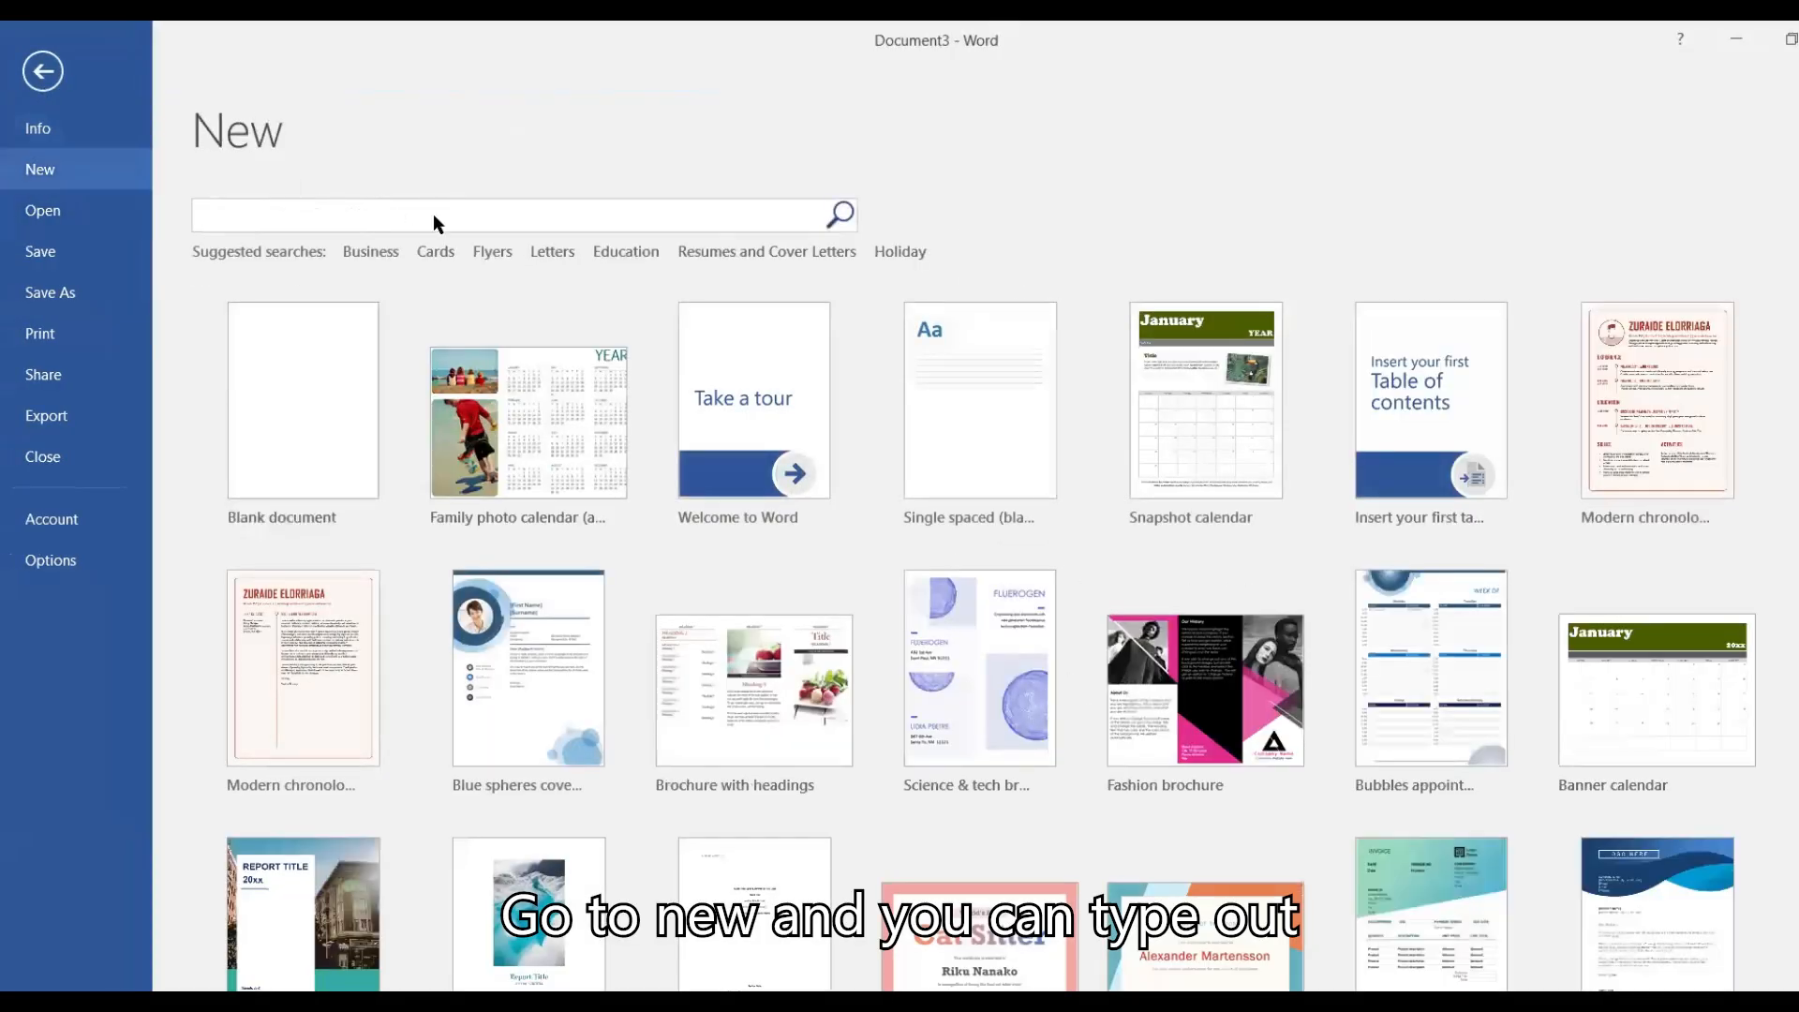
text(any calendar year)
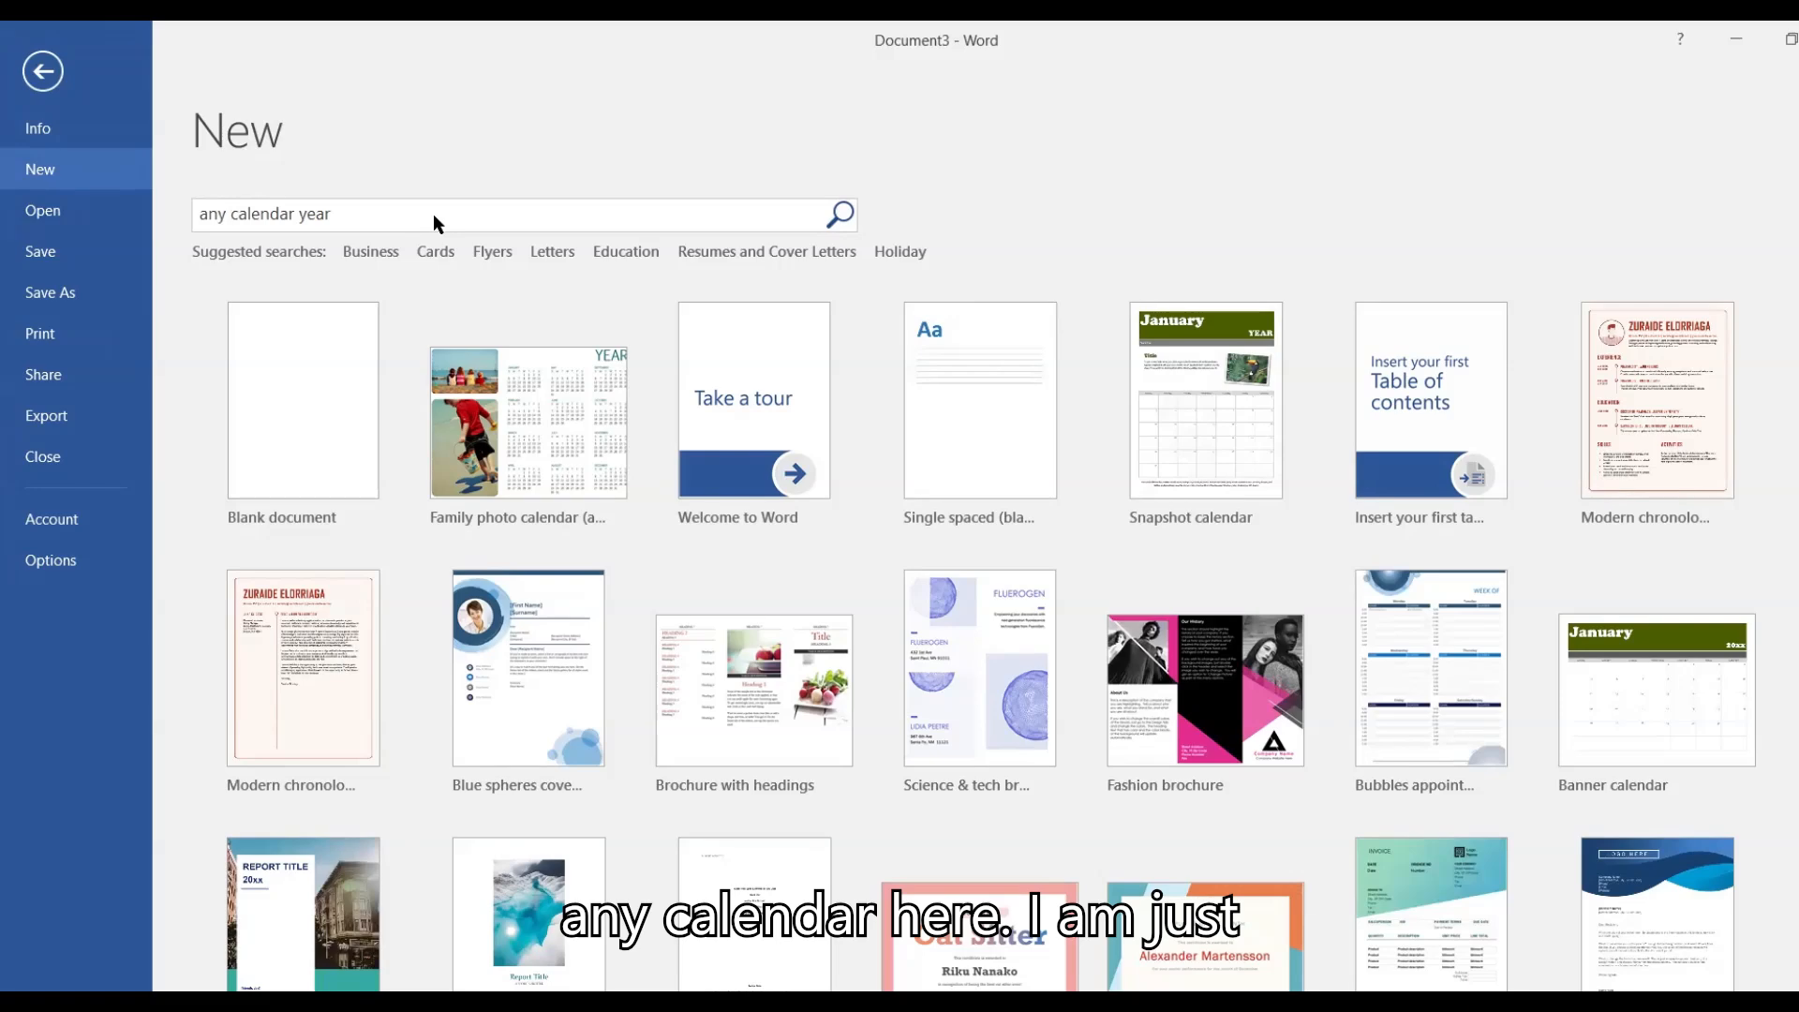
key(Return)
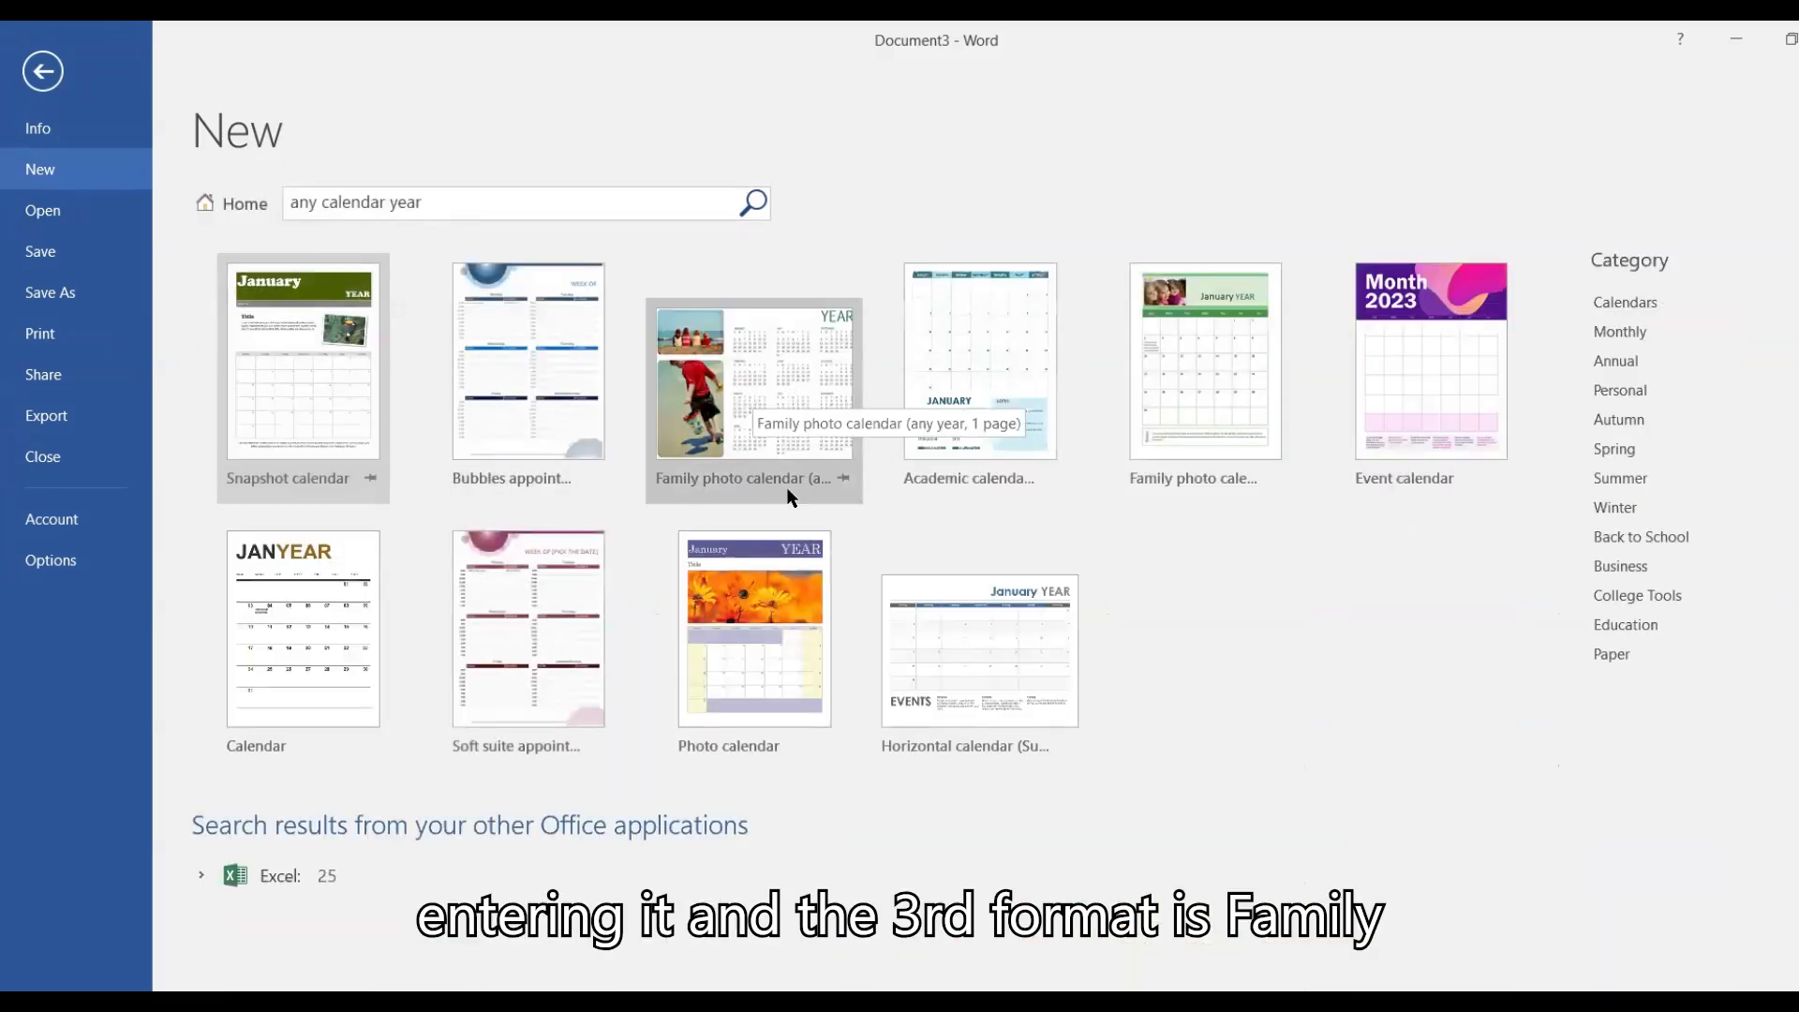
click(774, 404)
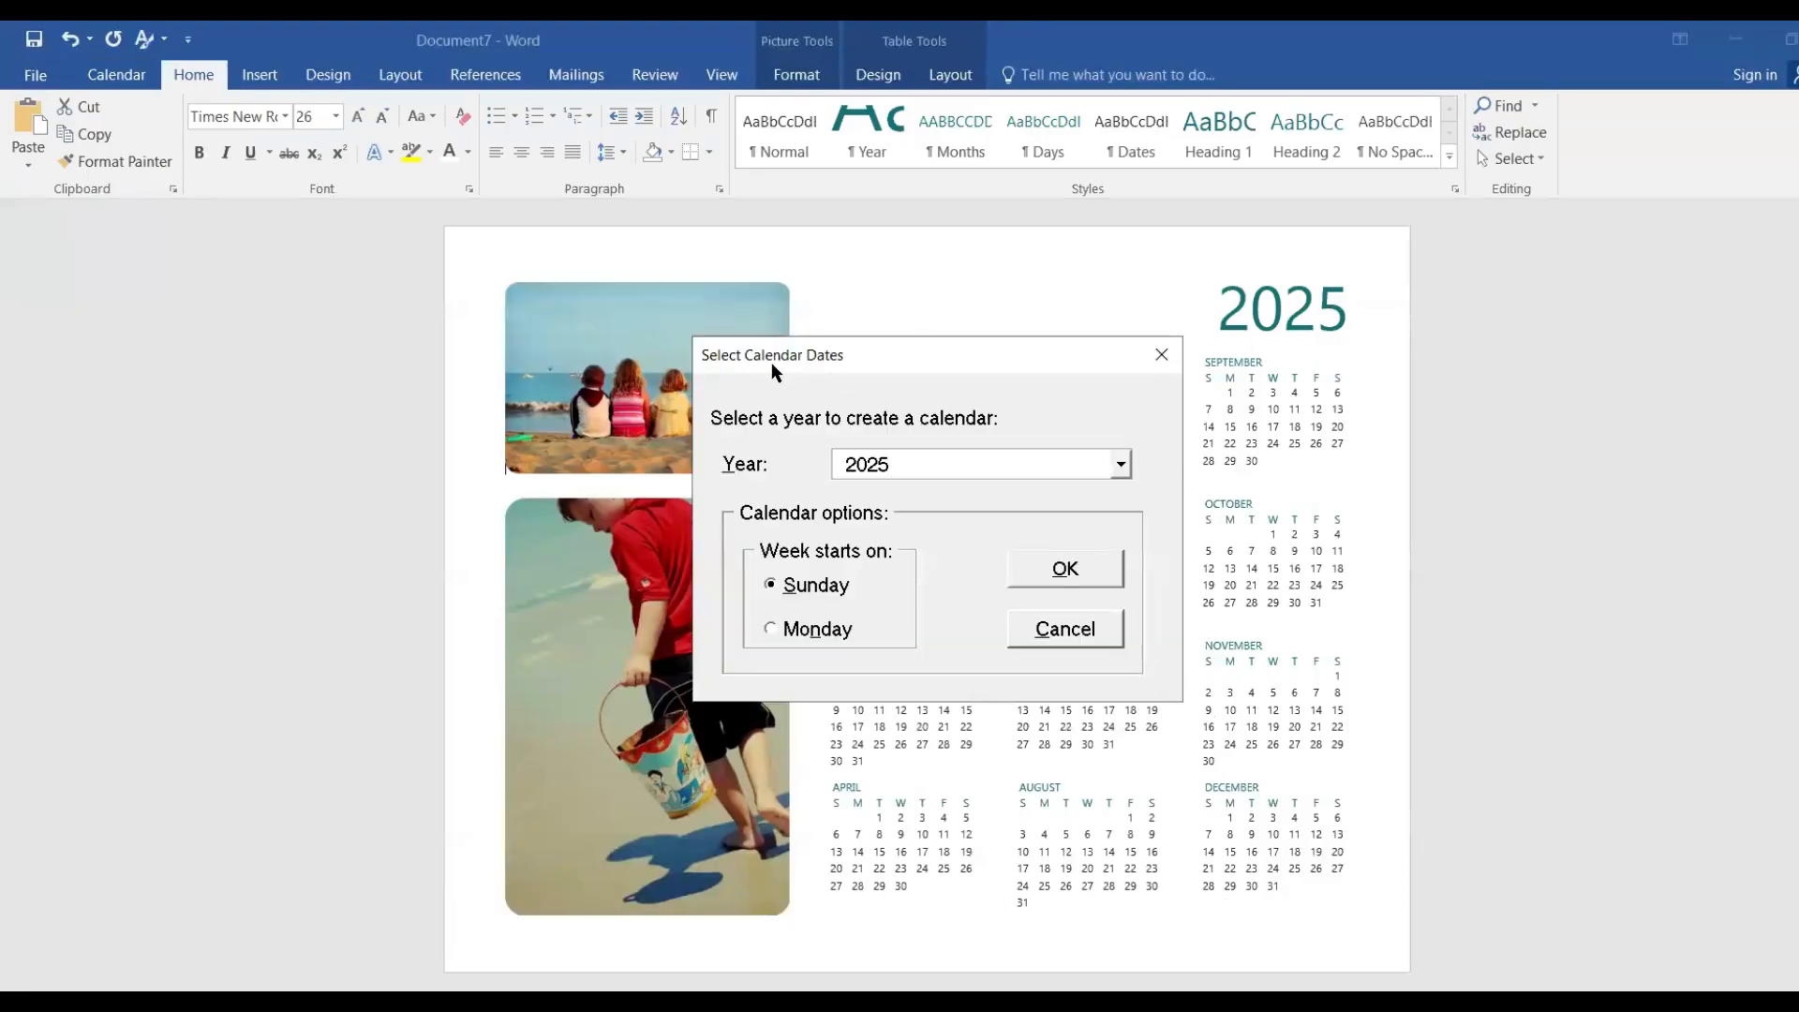
Generate the calendar for the year 2025 with weeks starting on Monday, and dismiss the calendar information notice
click(1121, 465)
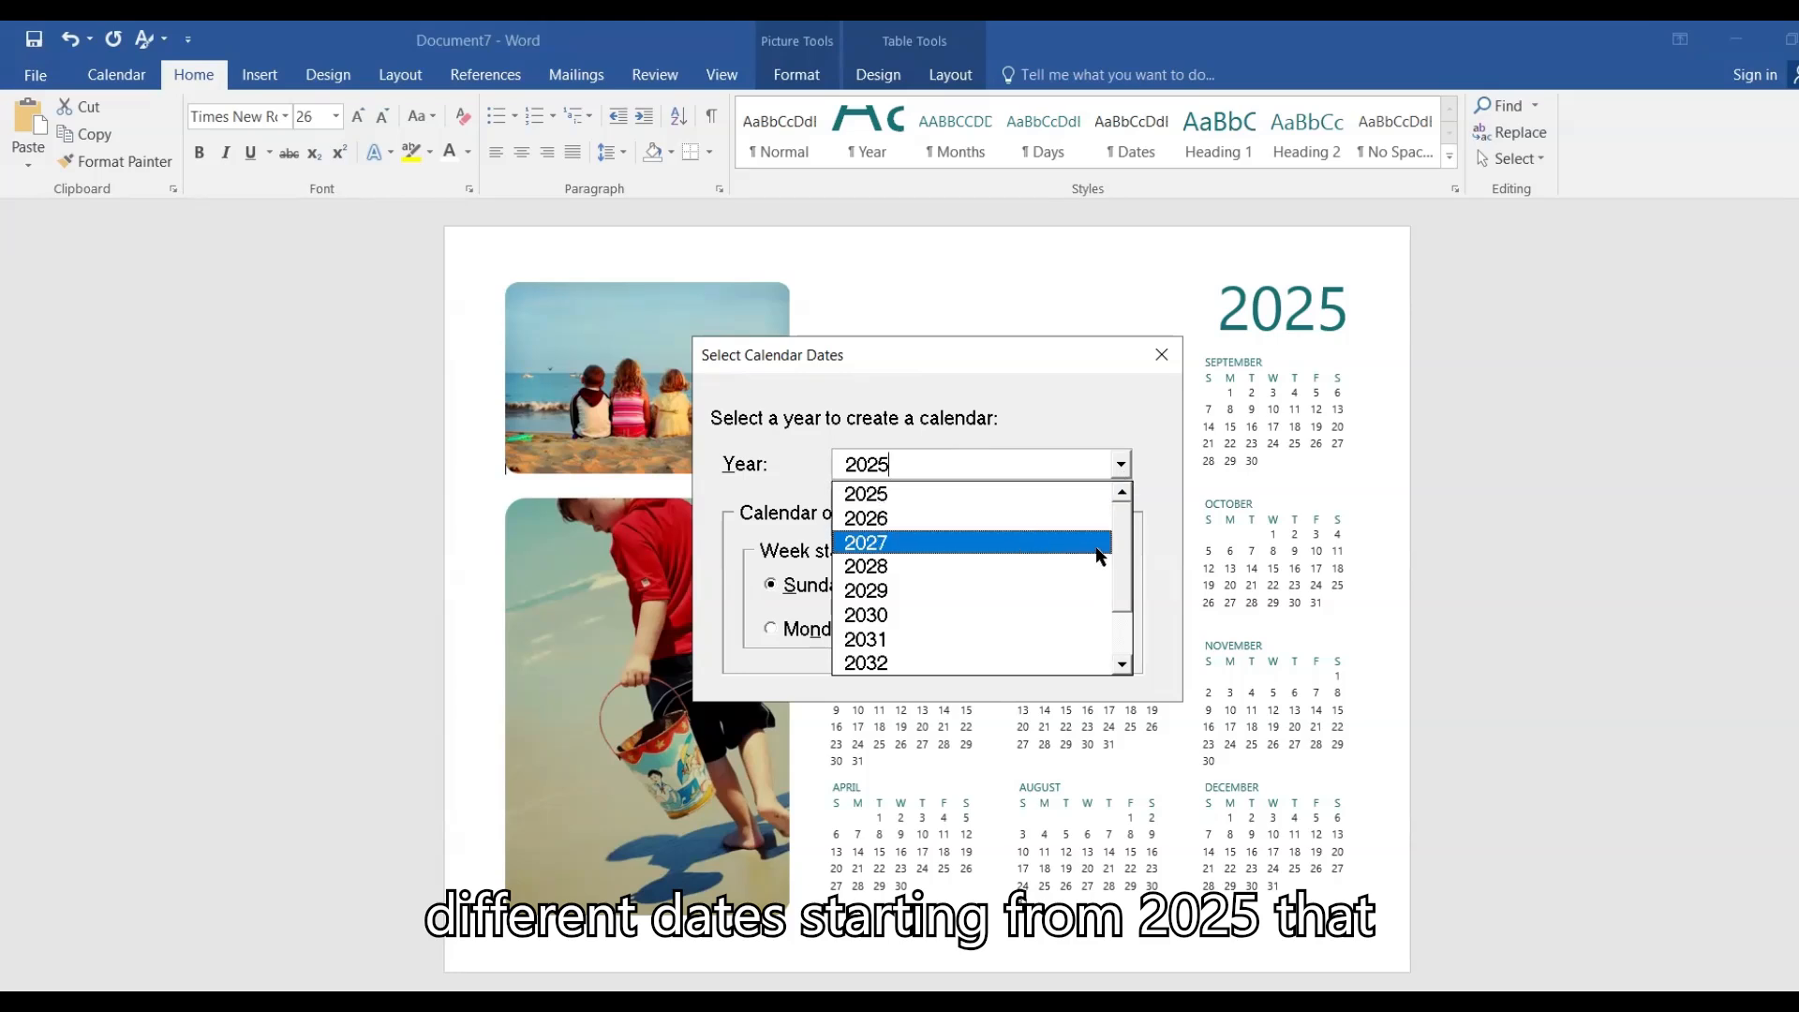
scroll(1117, 628, down, 1)
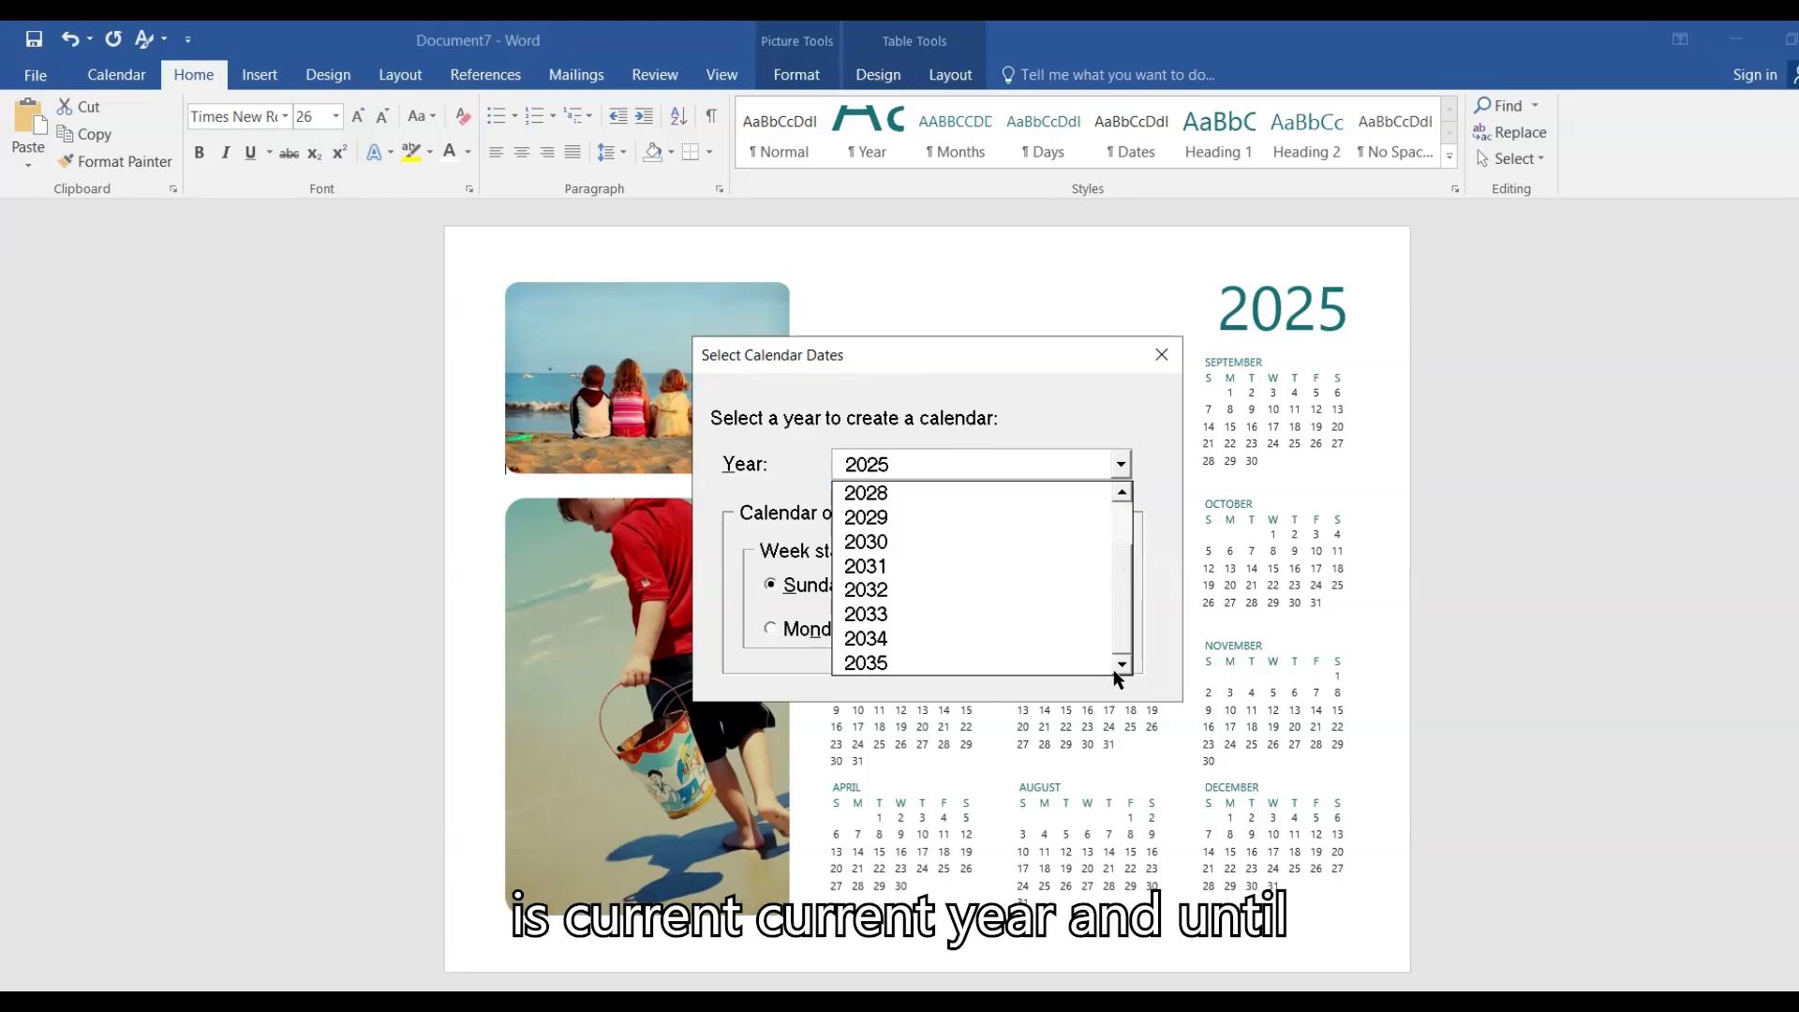
scroll(1120, 609, up, 1)
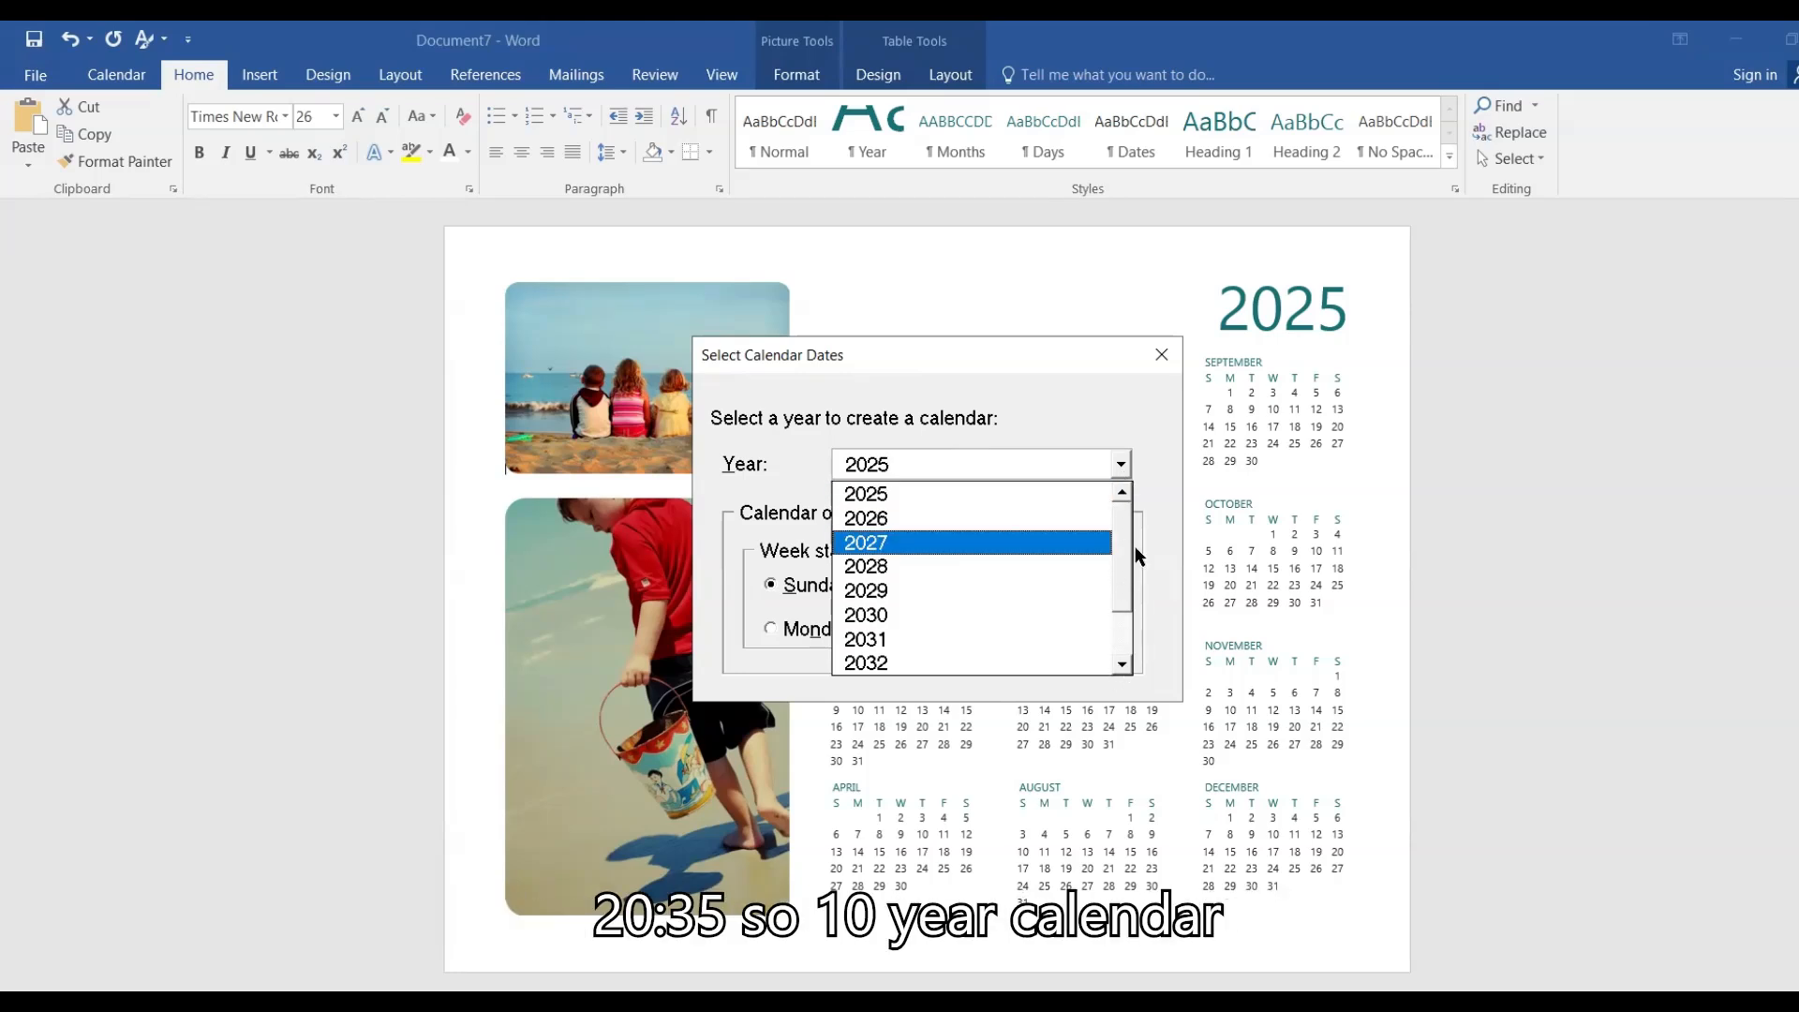
click(944, 493)
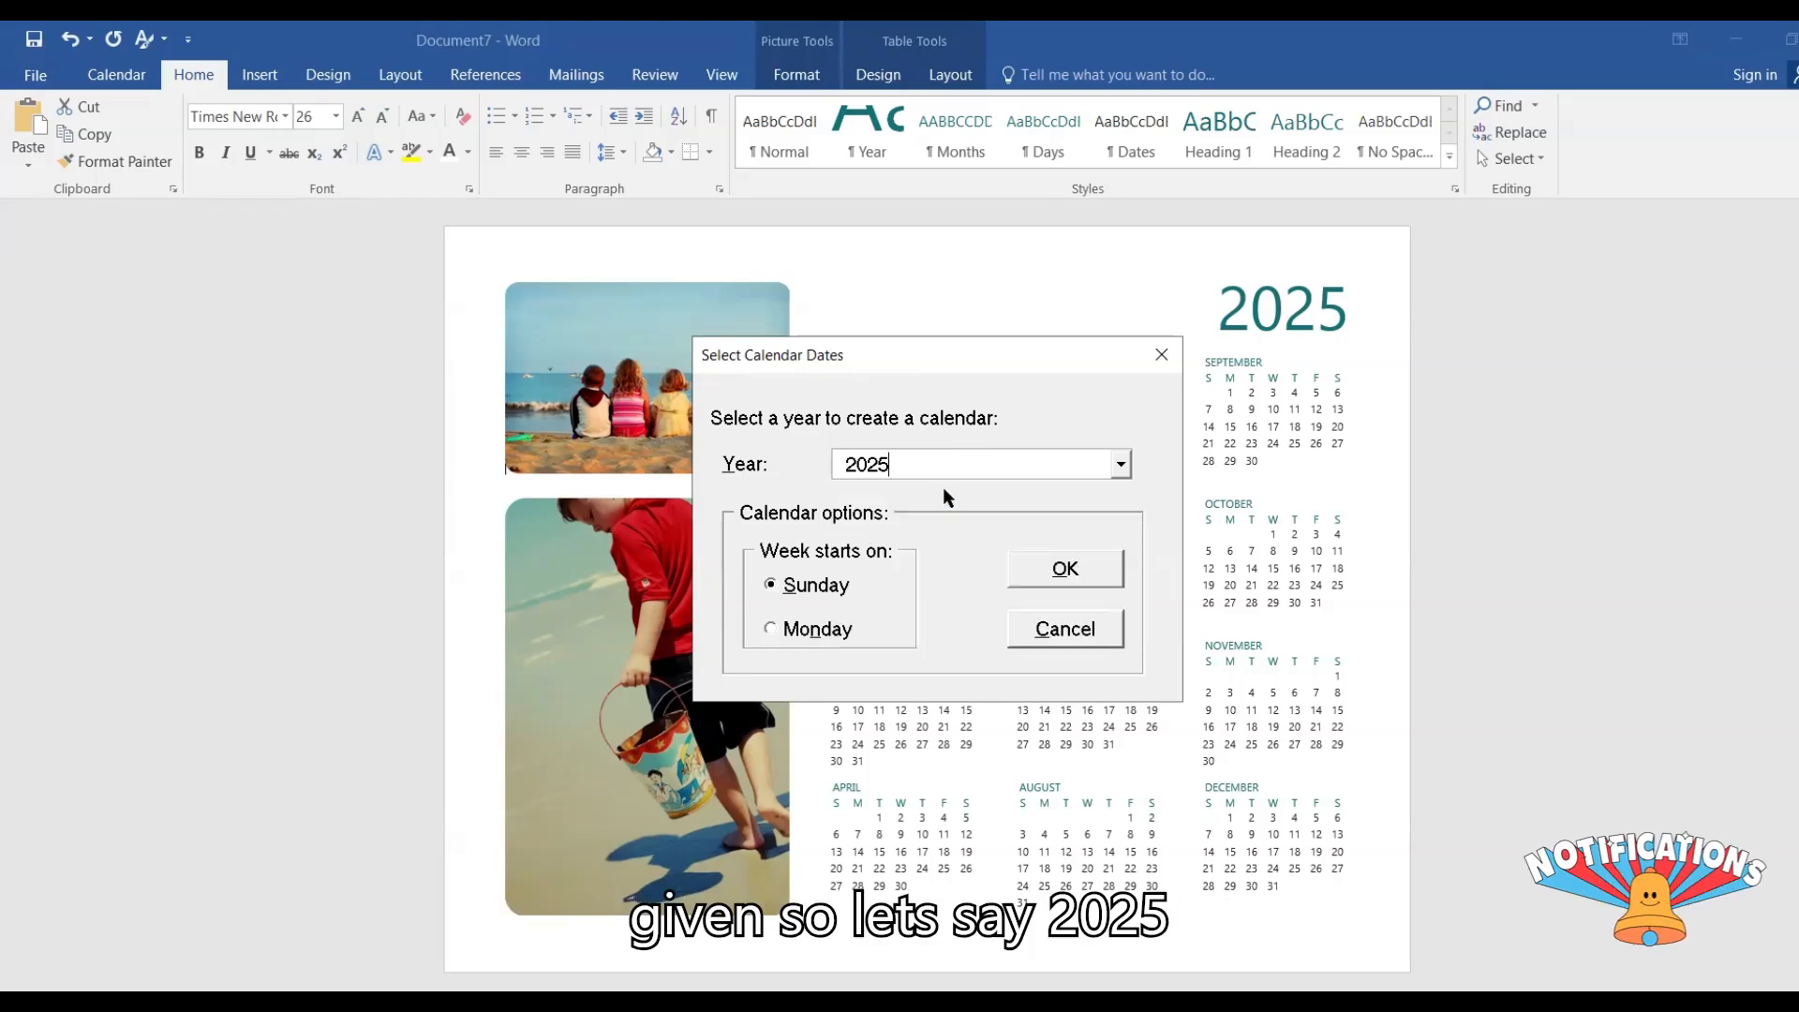
click(805, 633)
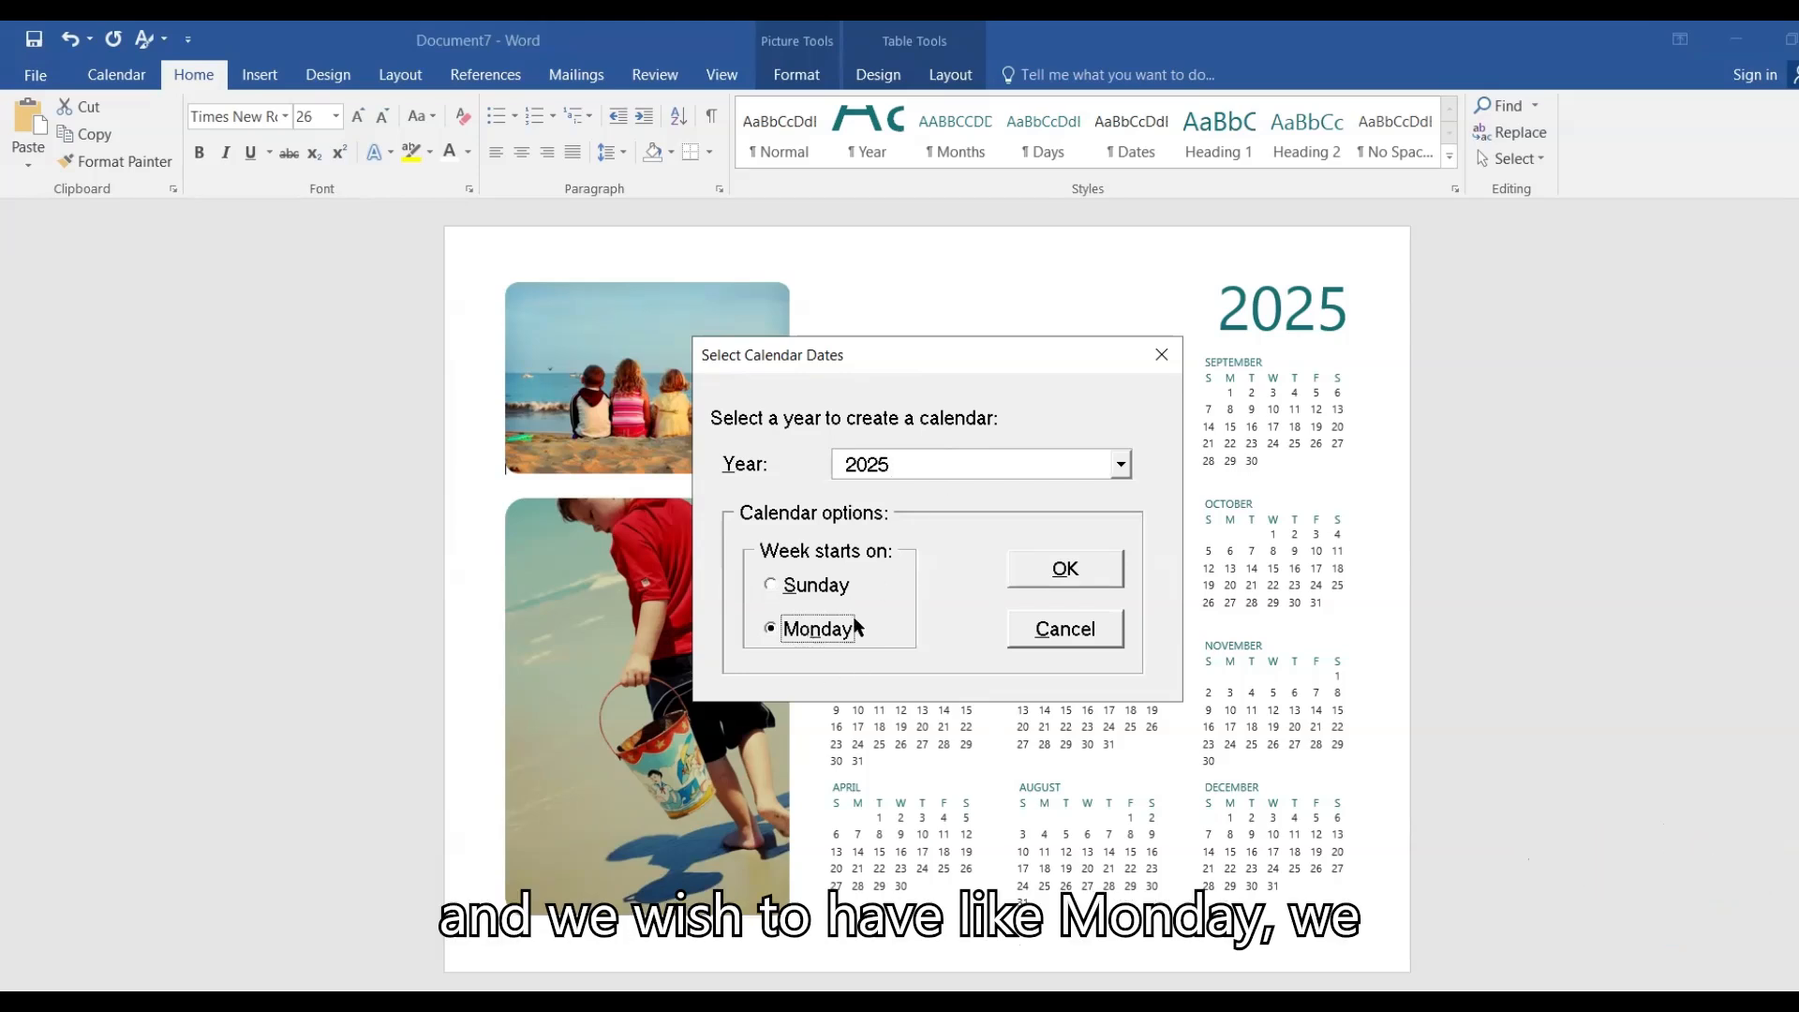
click(1093, 566)
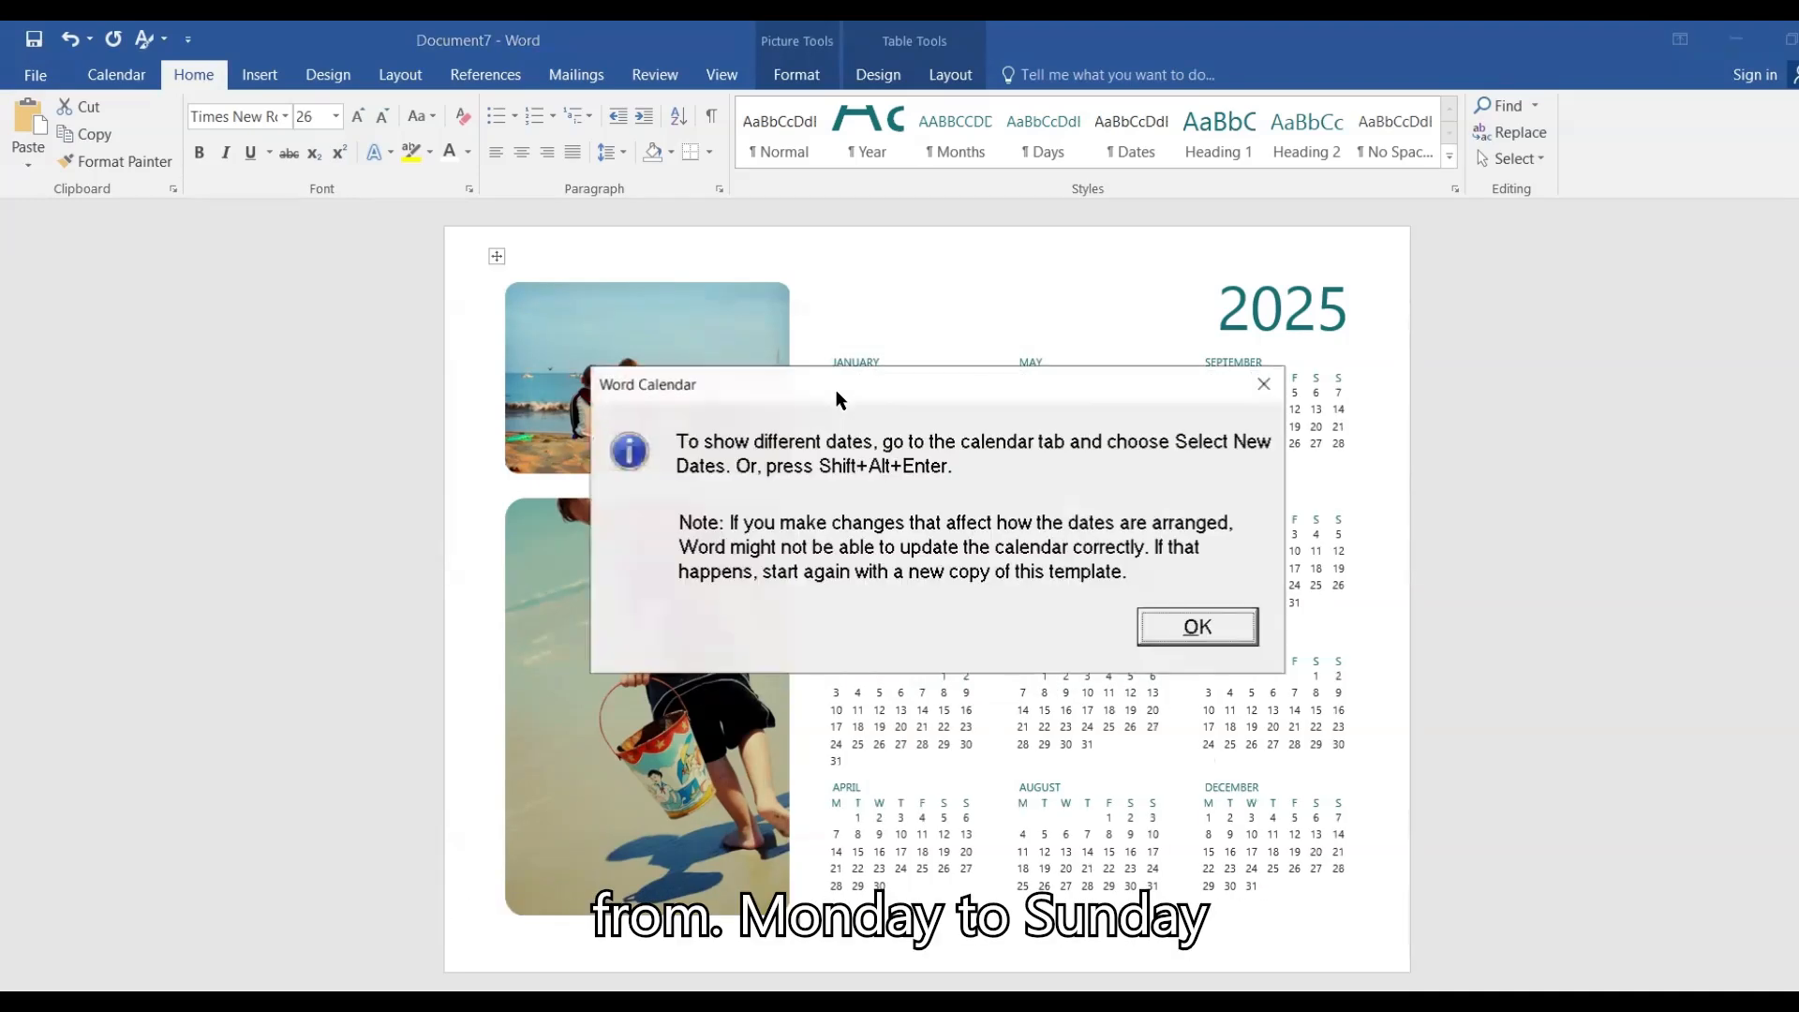
click(1192, 626)
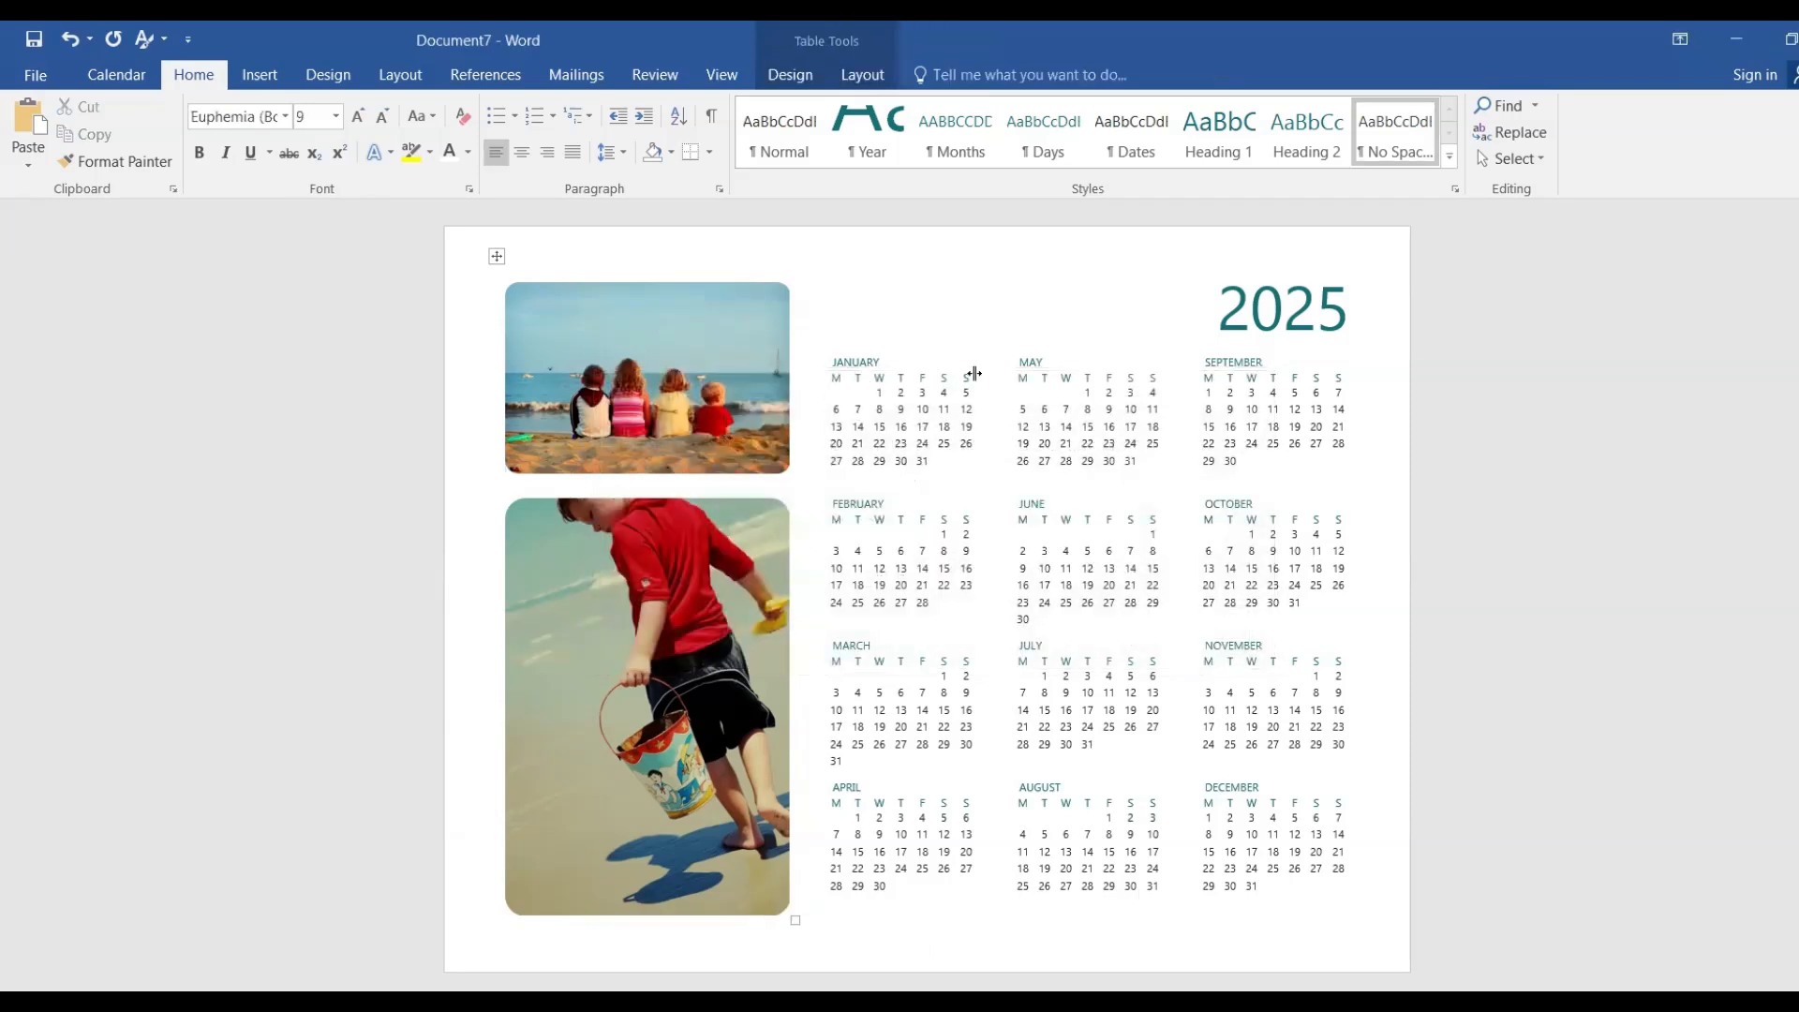
click(698, 468)
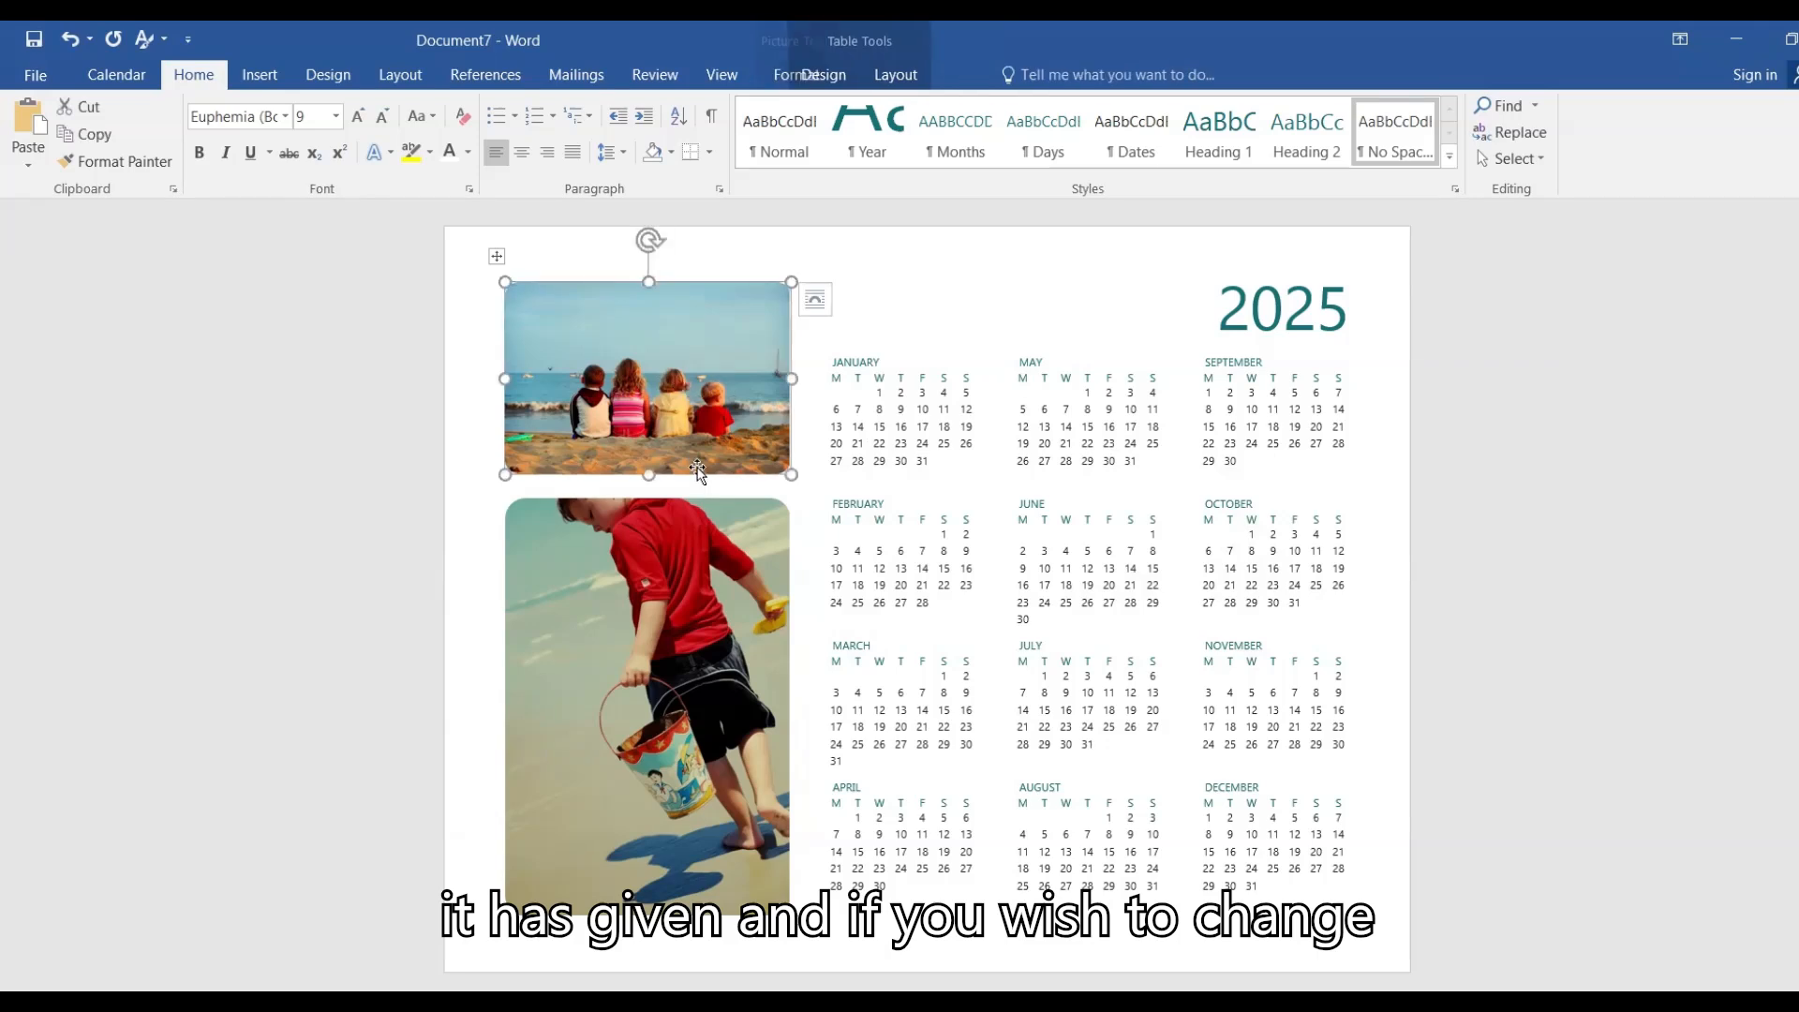
click(698, 543)
click(693, 370)
click(702, 553)
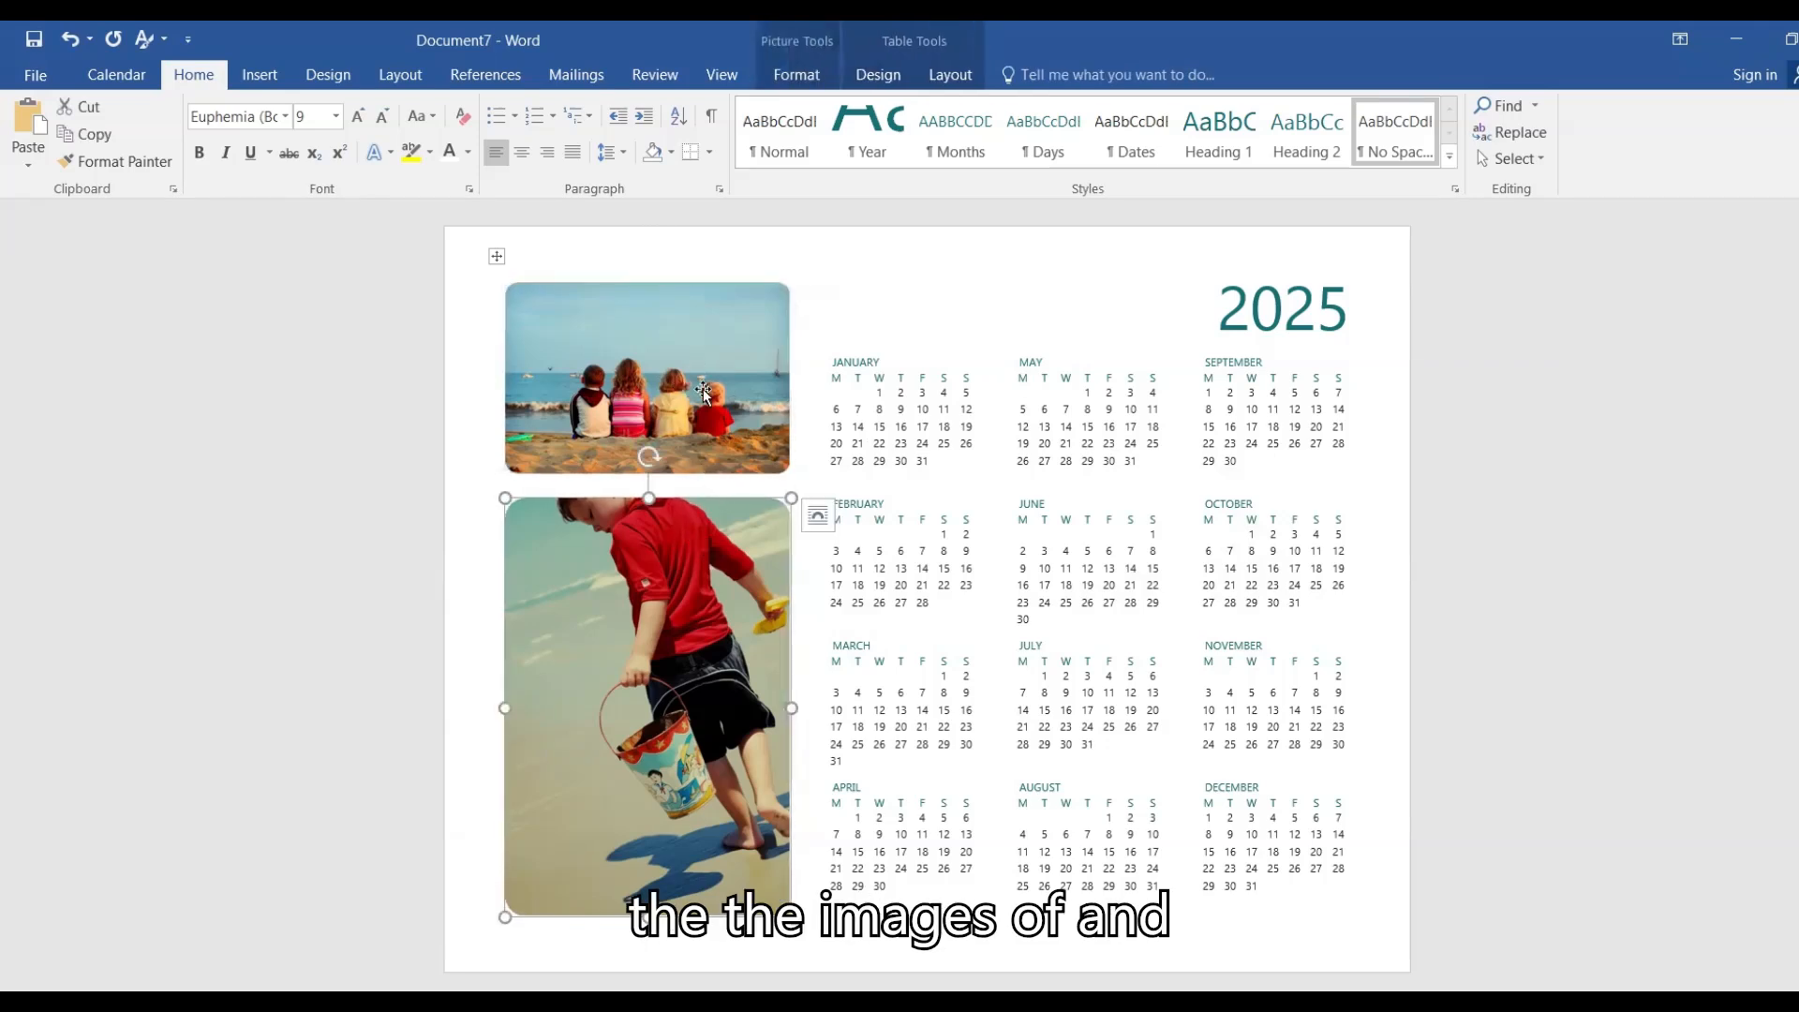
click(705, 391)
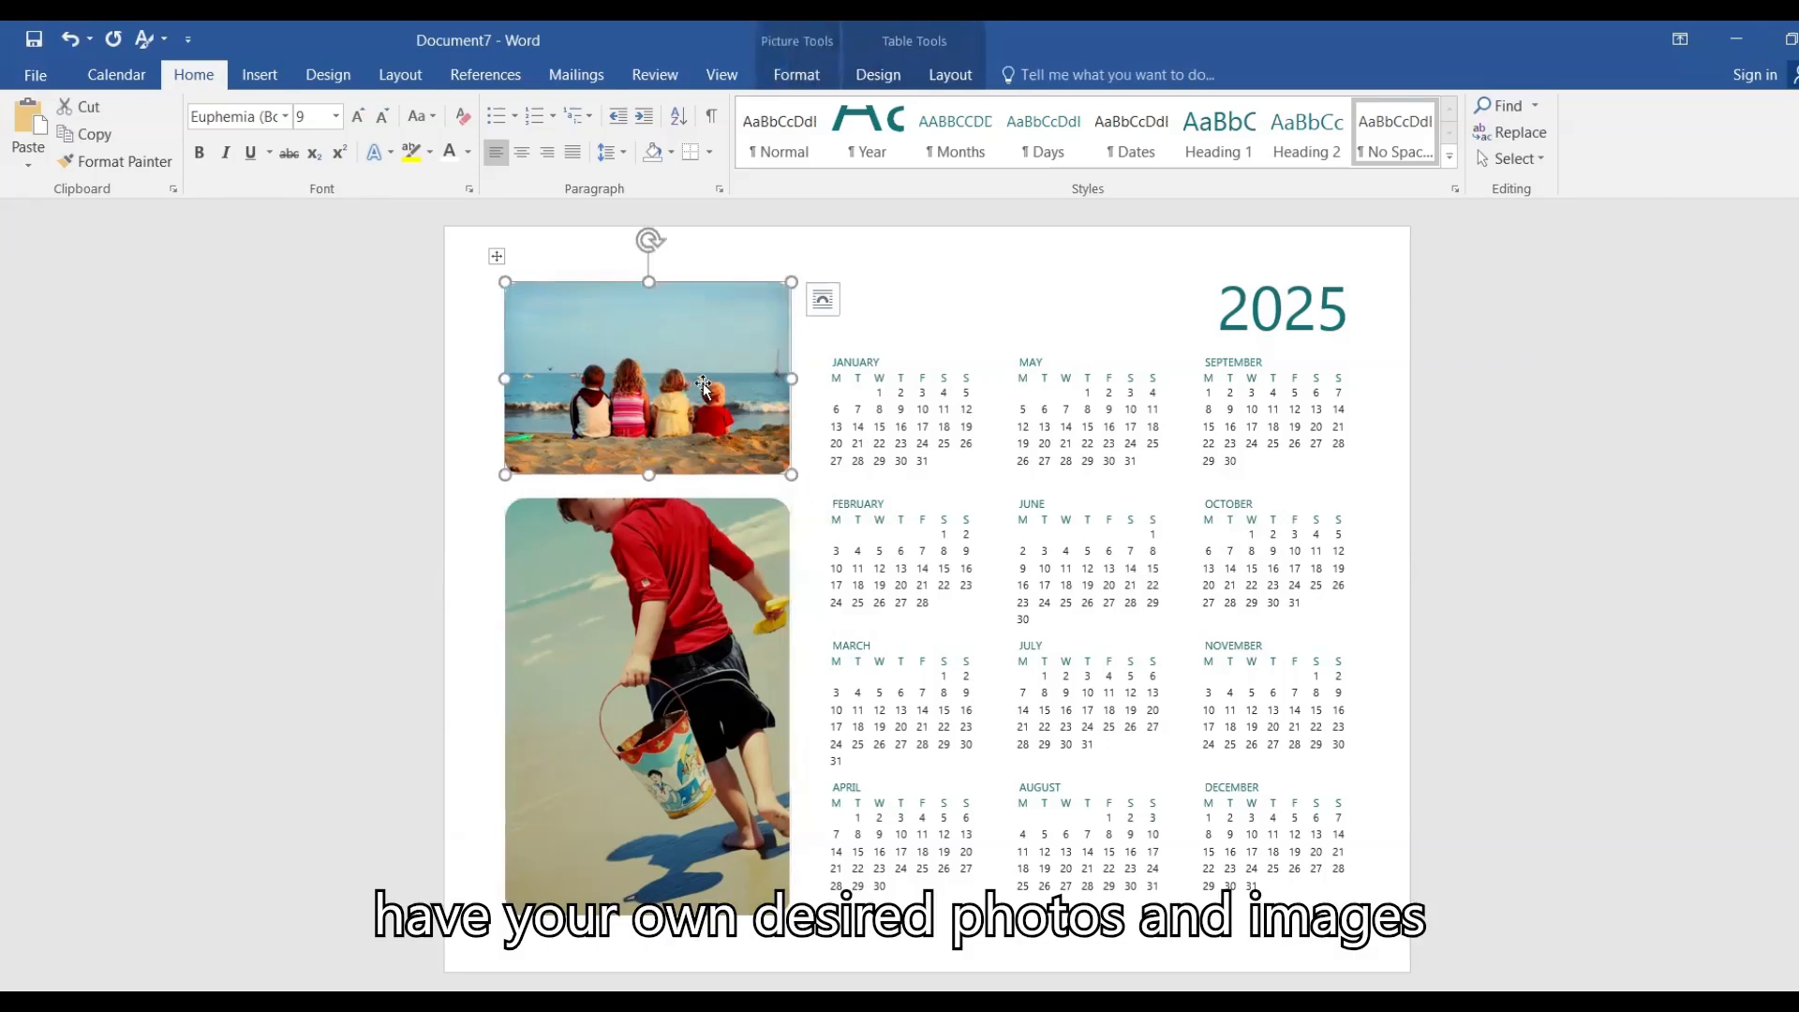
click(688, 542)
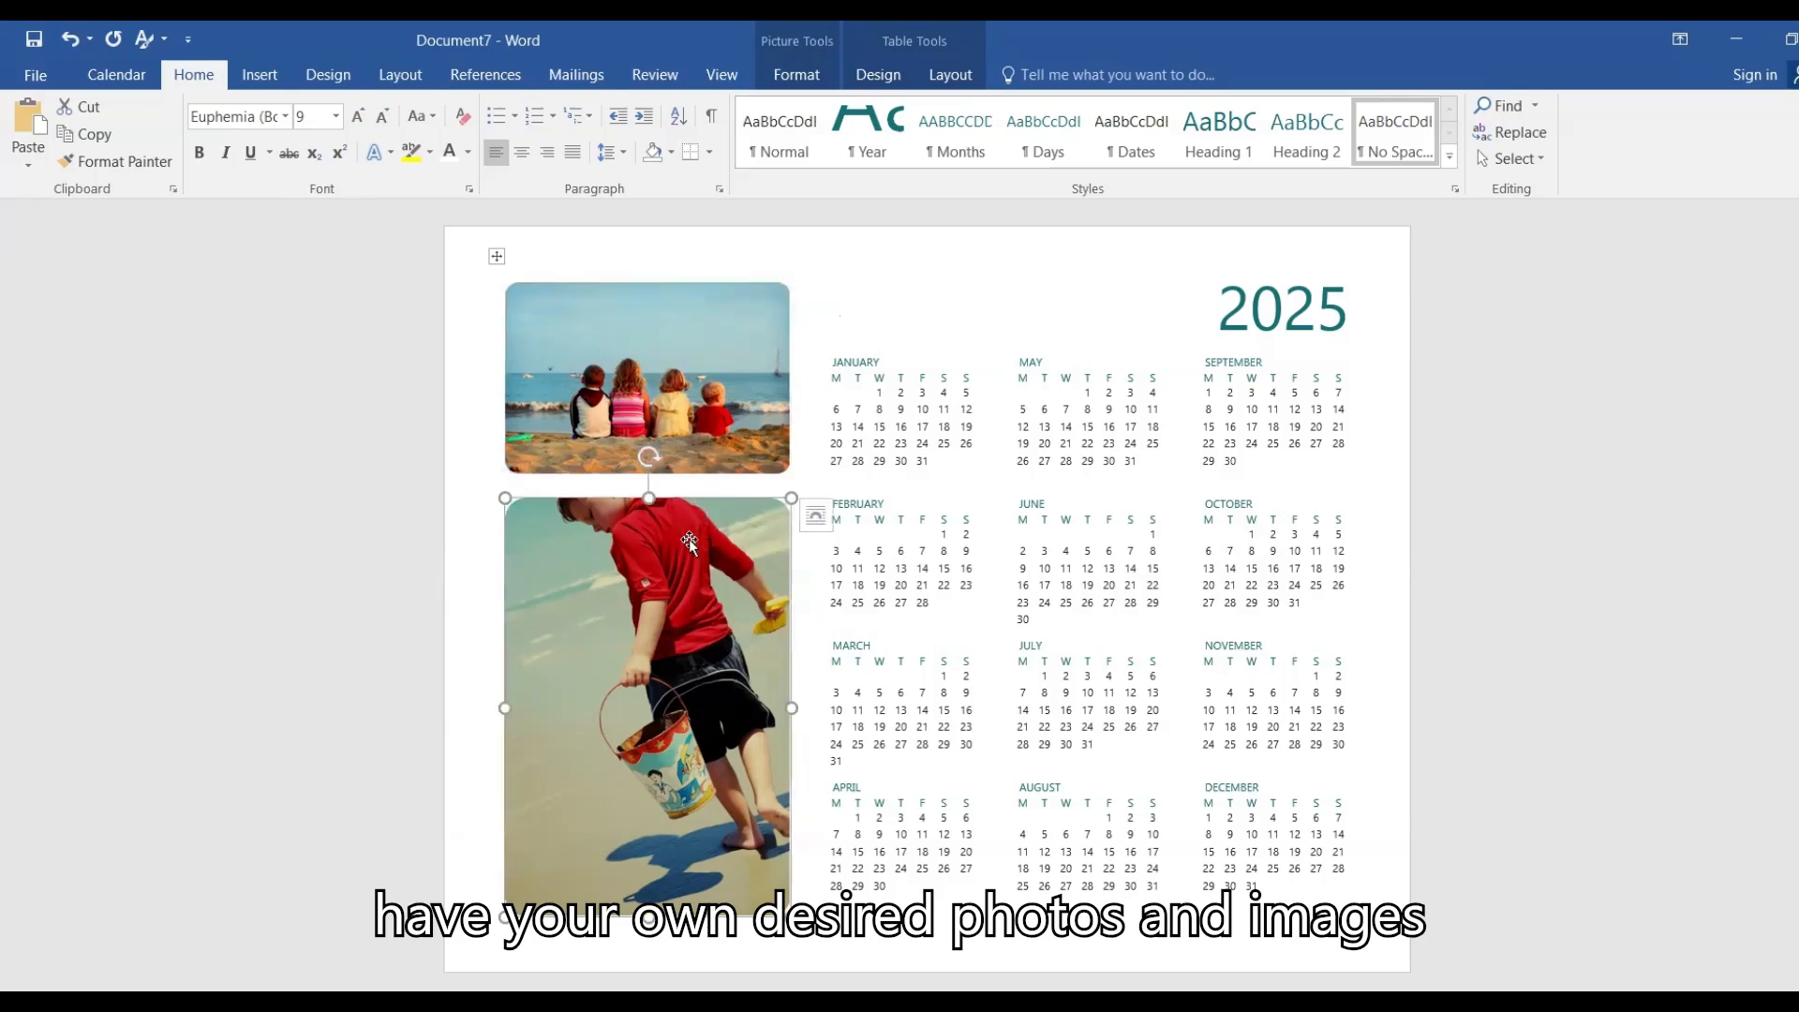
click(684, 409)
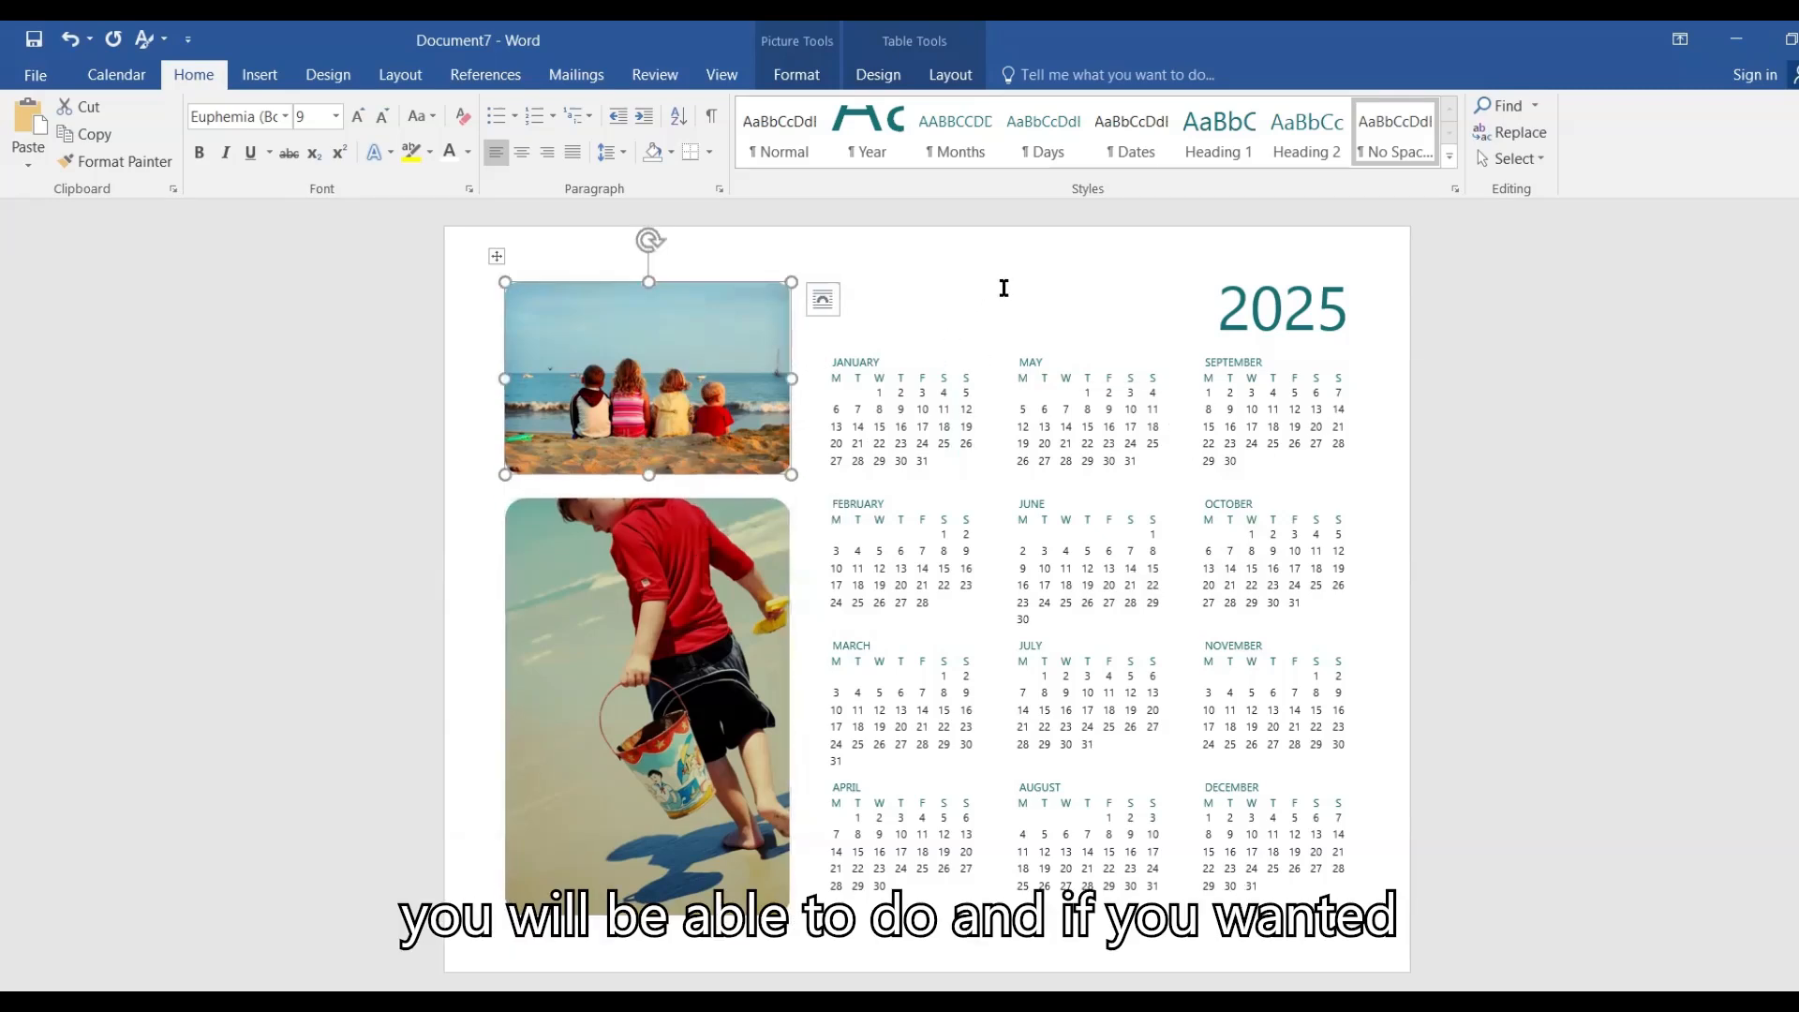
Set the font of the large year heading to Arial Black
double_click(1005, 290)
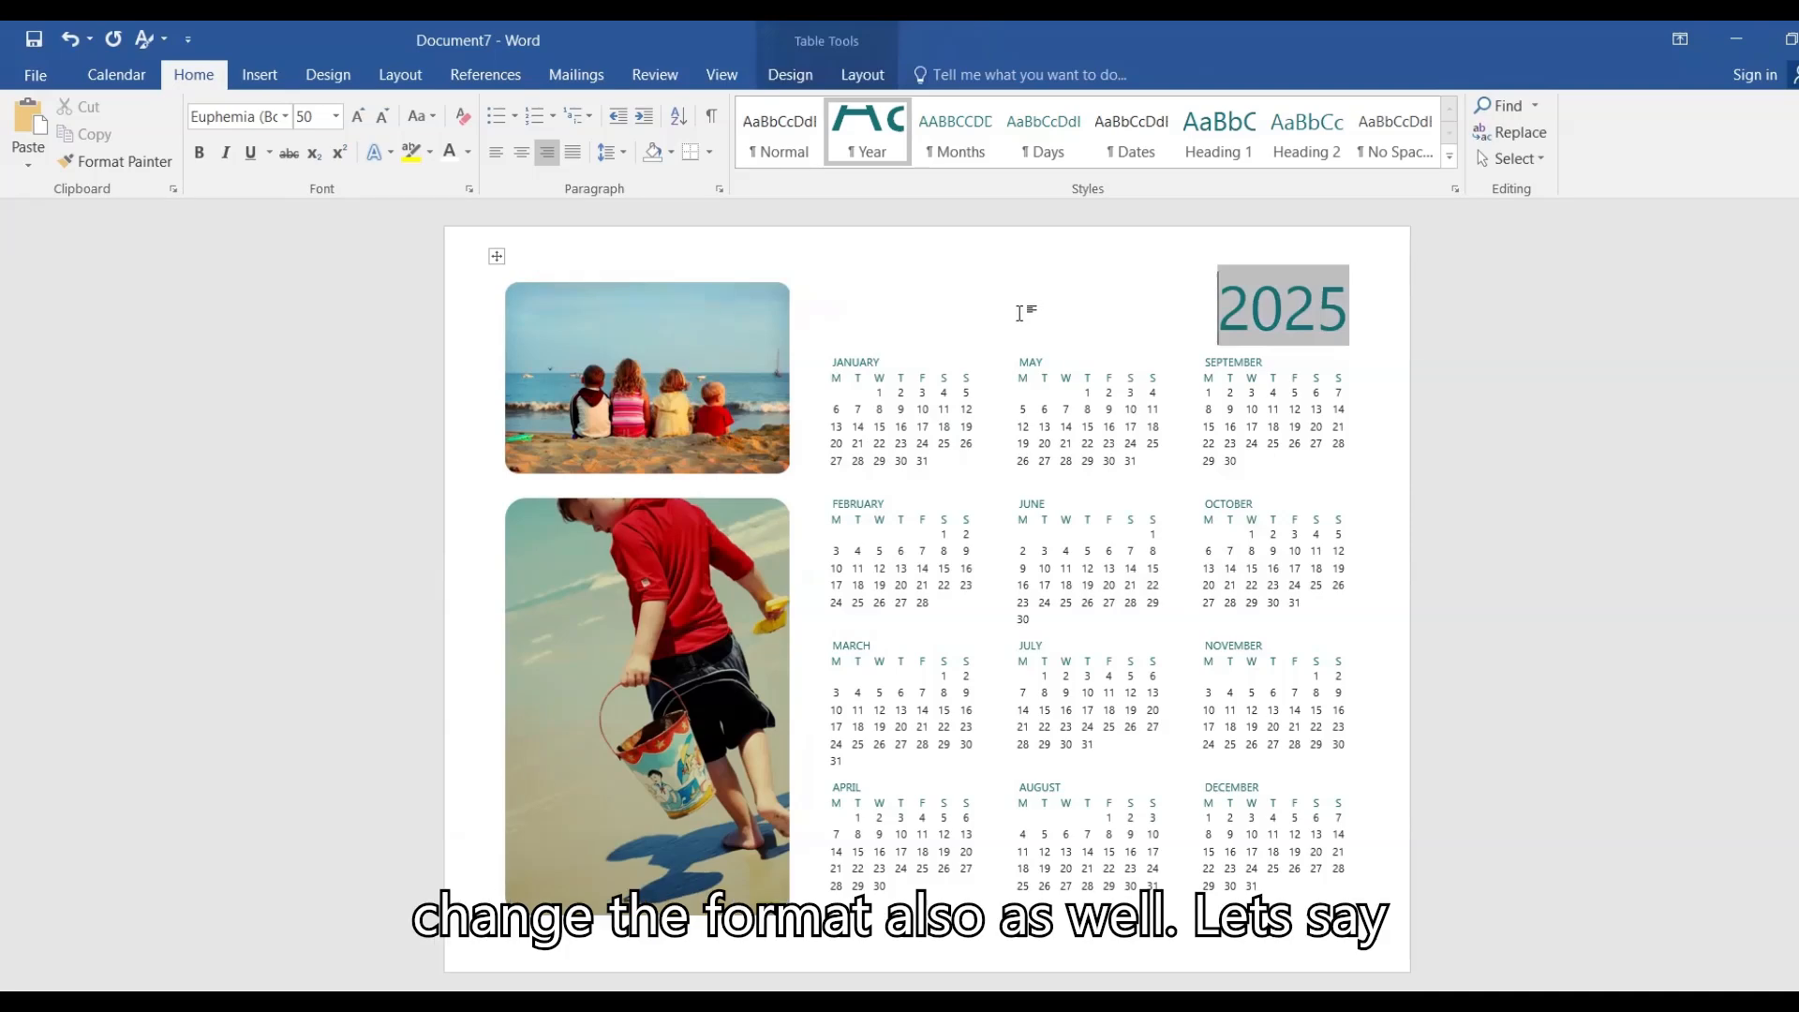
click(285, 116)
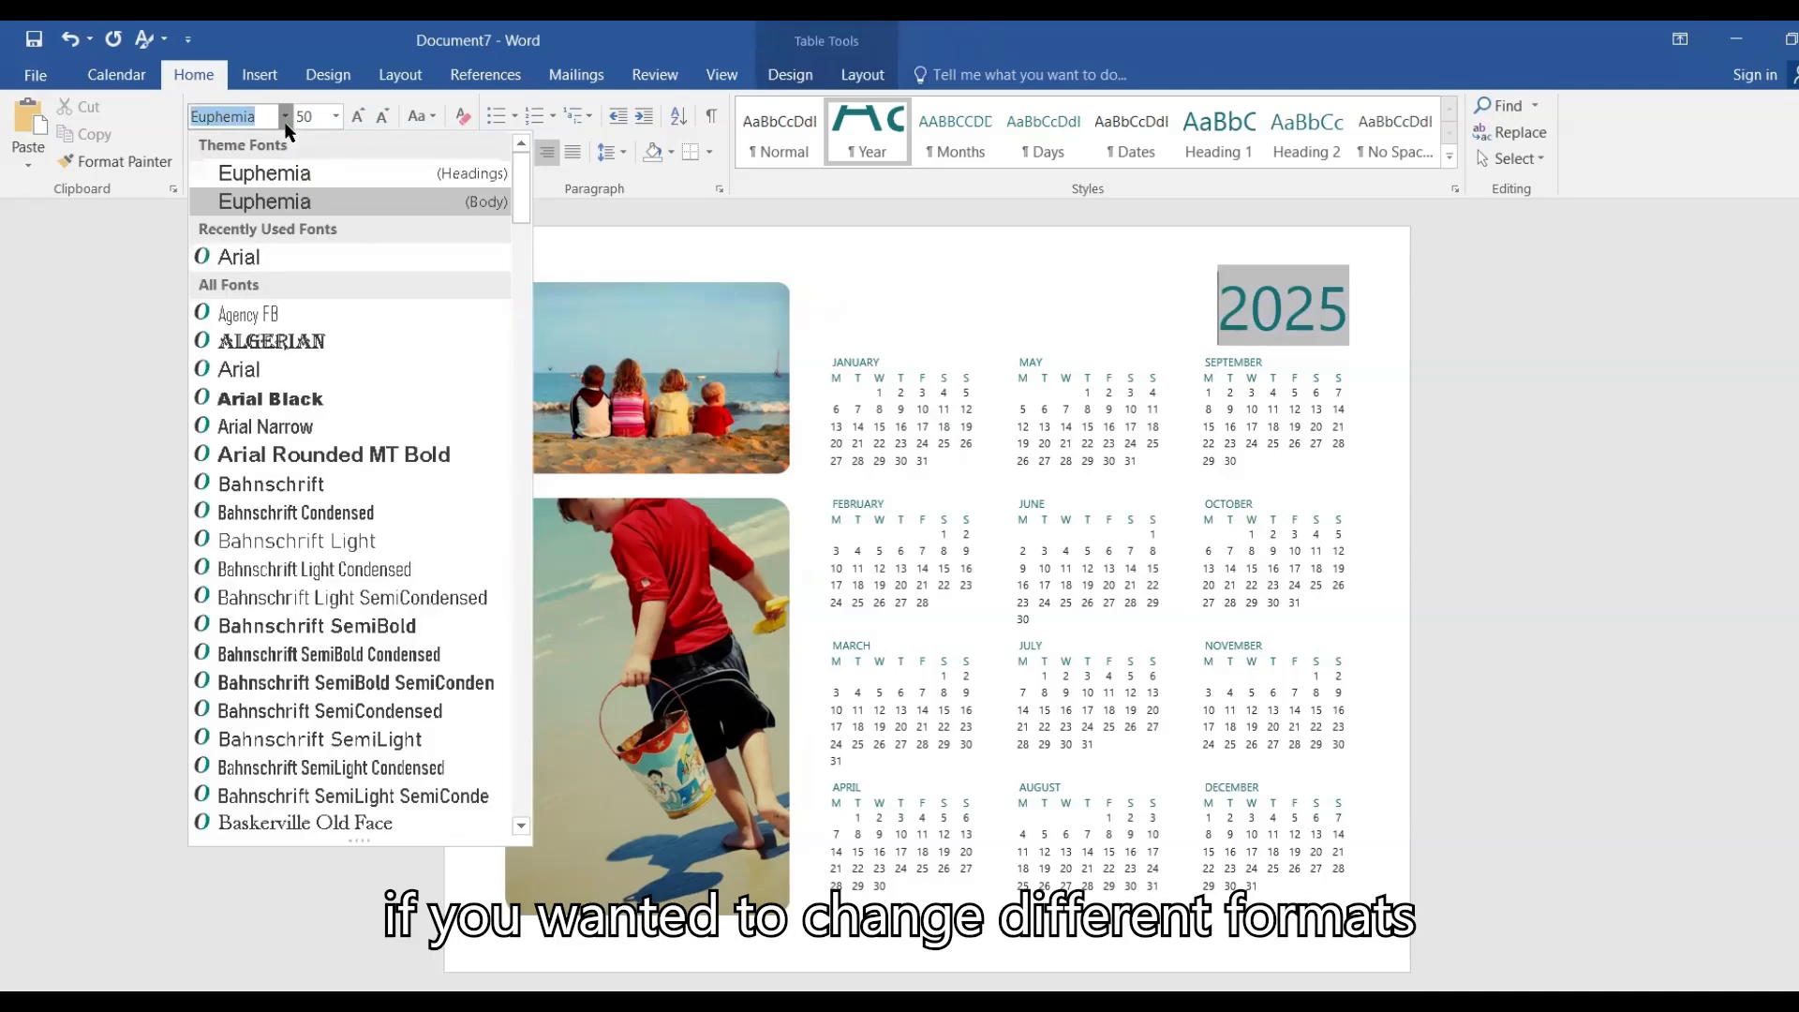
click(324, 397)
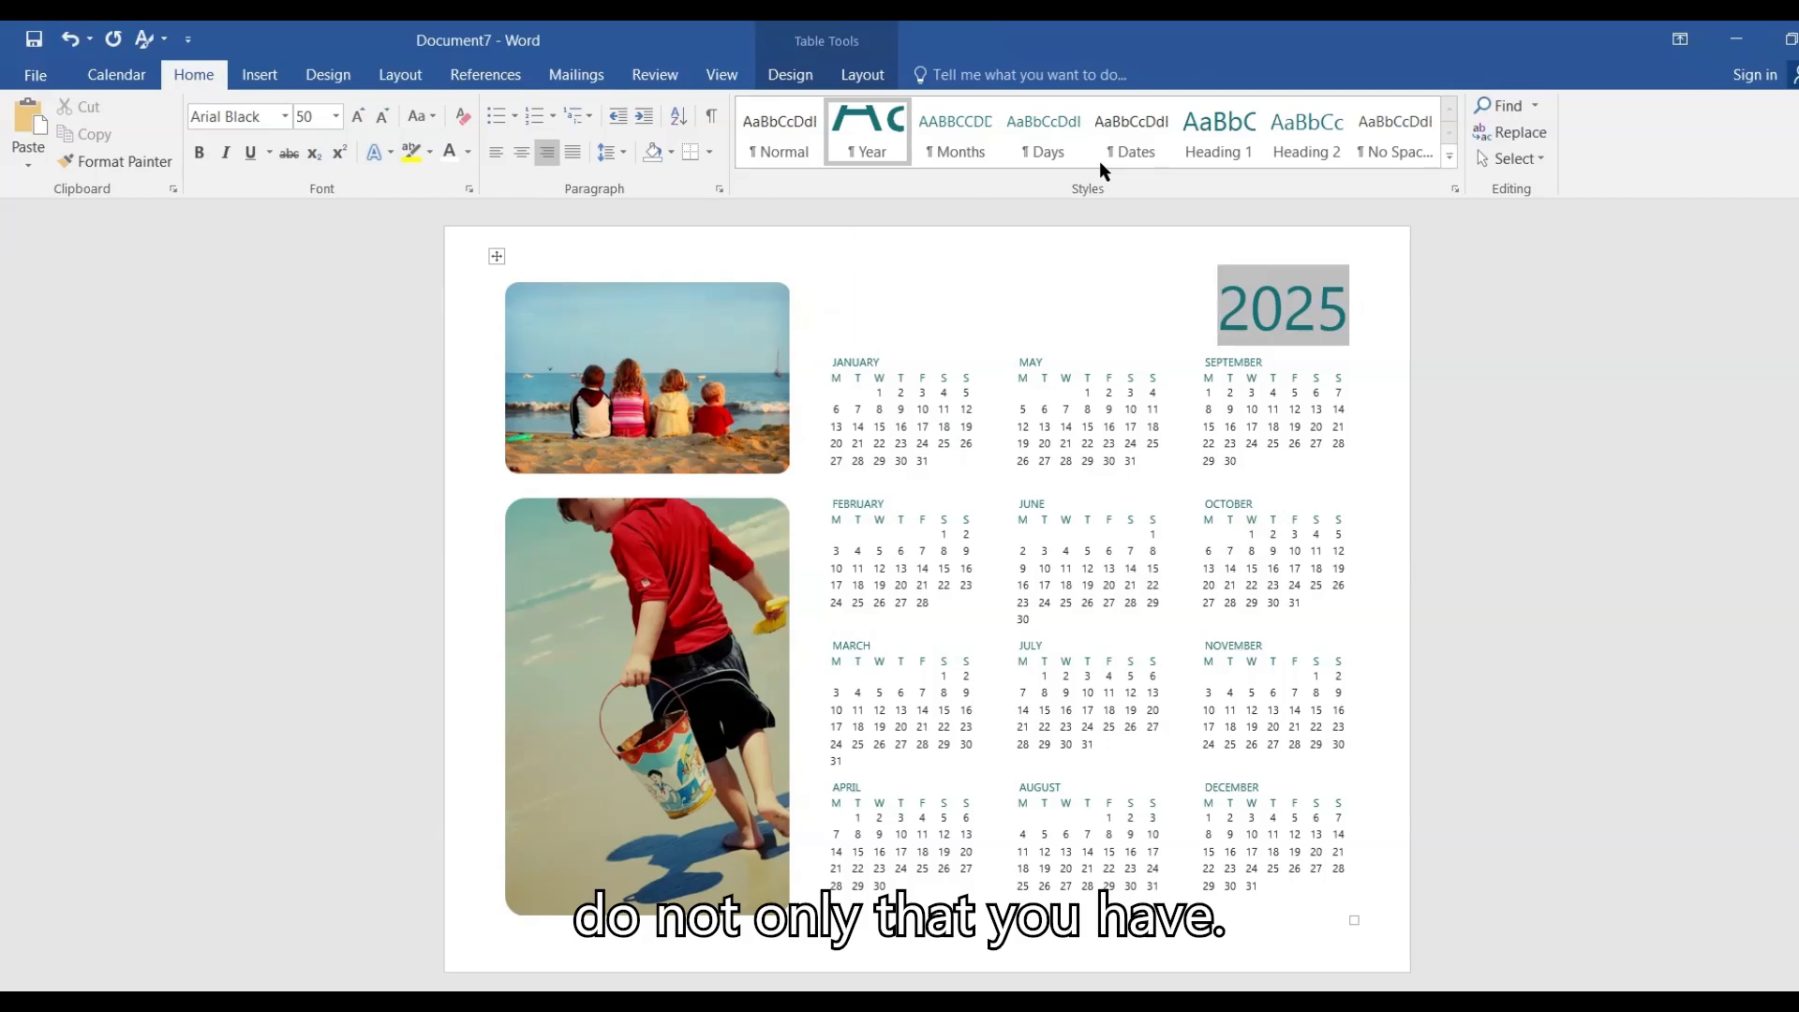
Apply the Parcel theme to the calendar document
click(133, 83)
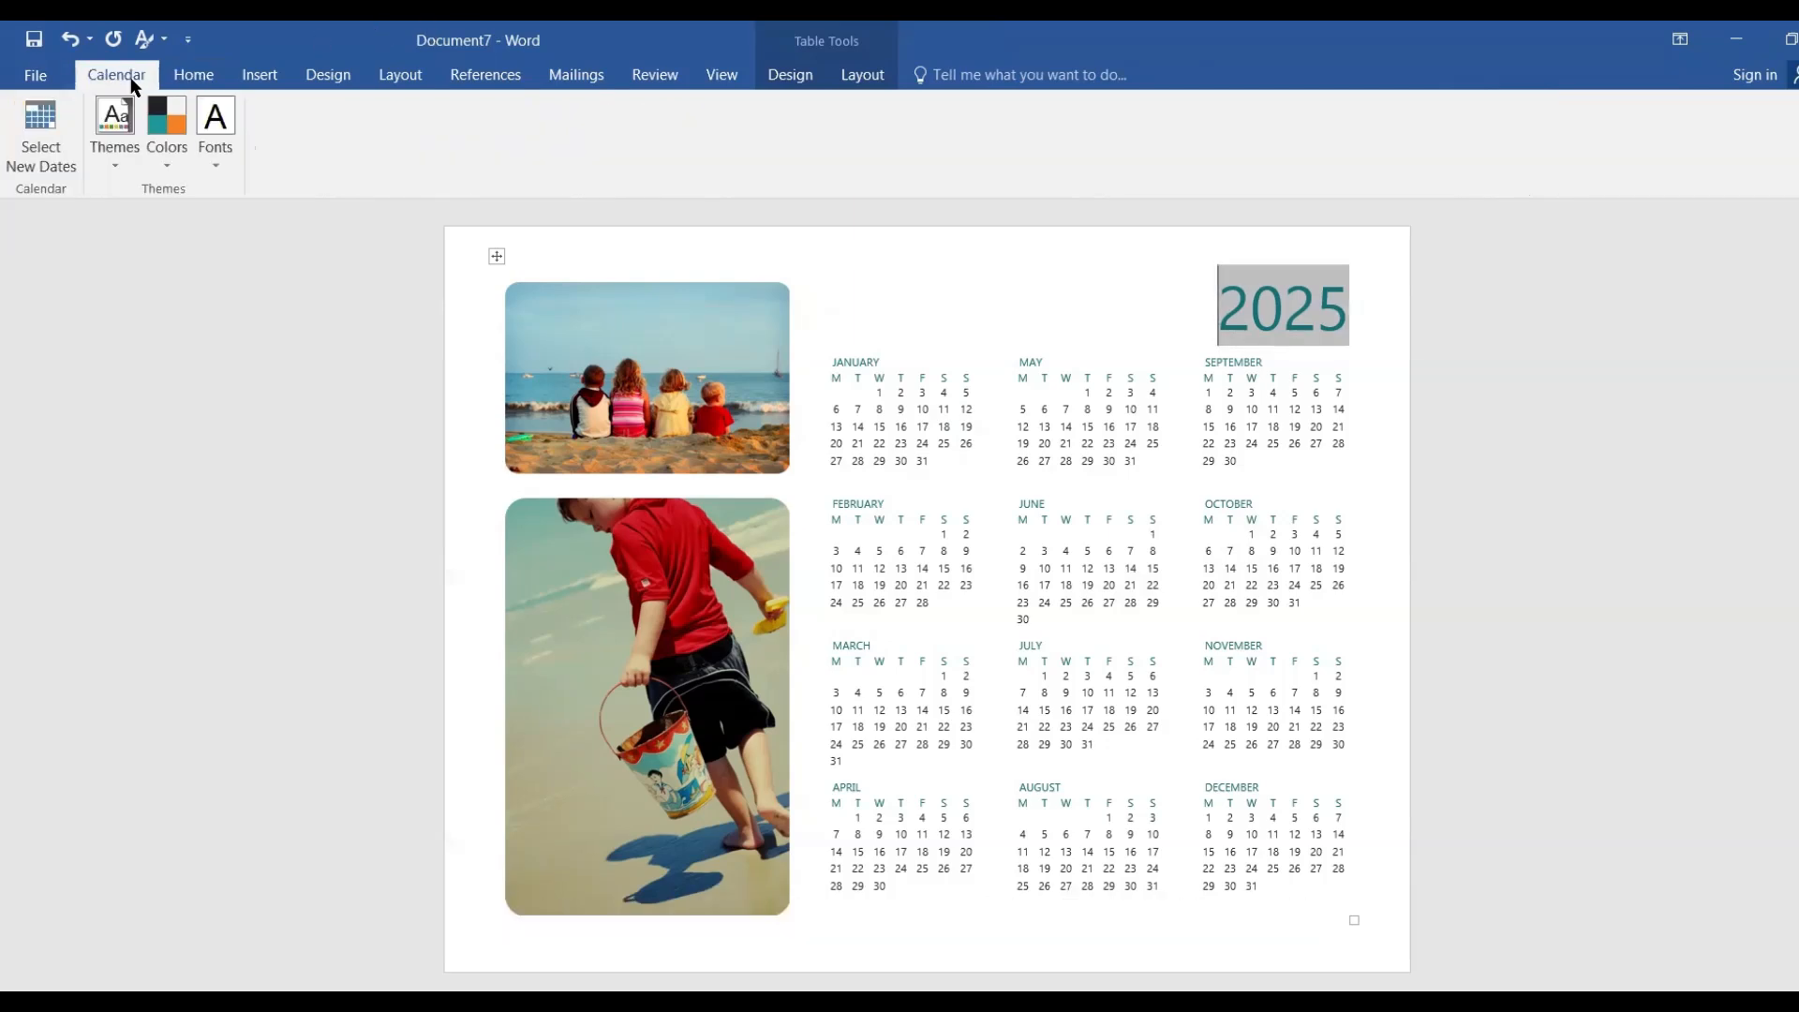
click(107, 167)
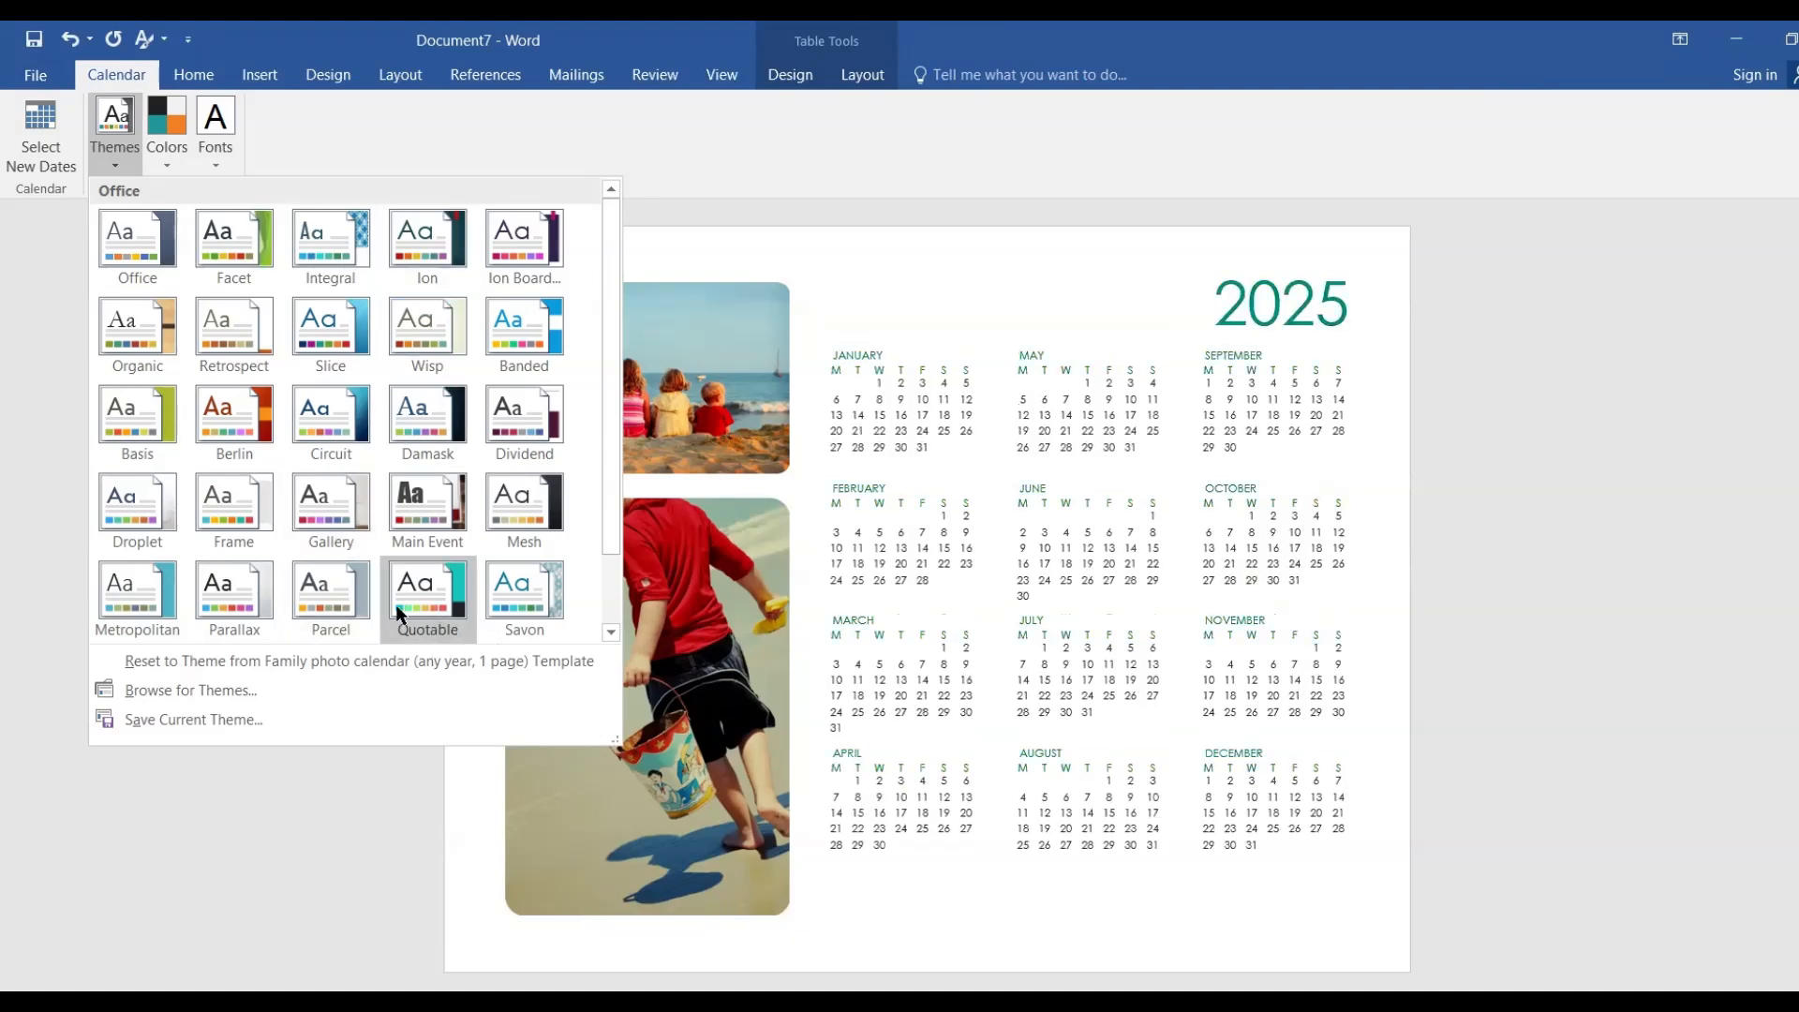
click(339, 611)
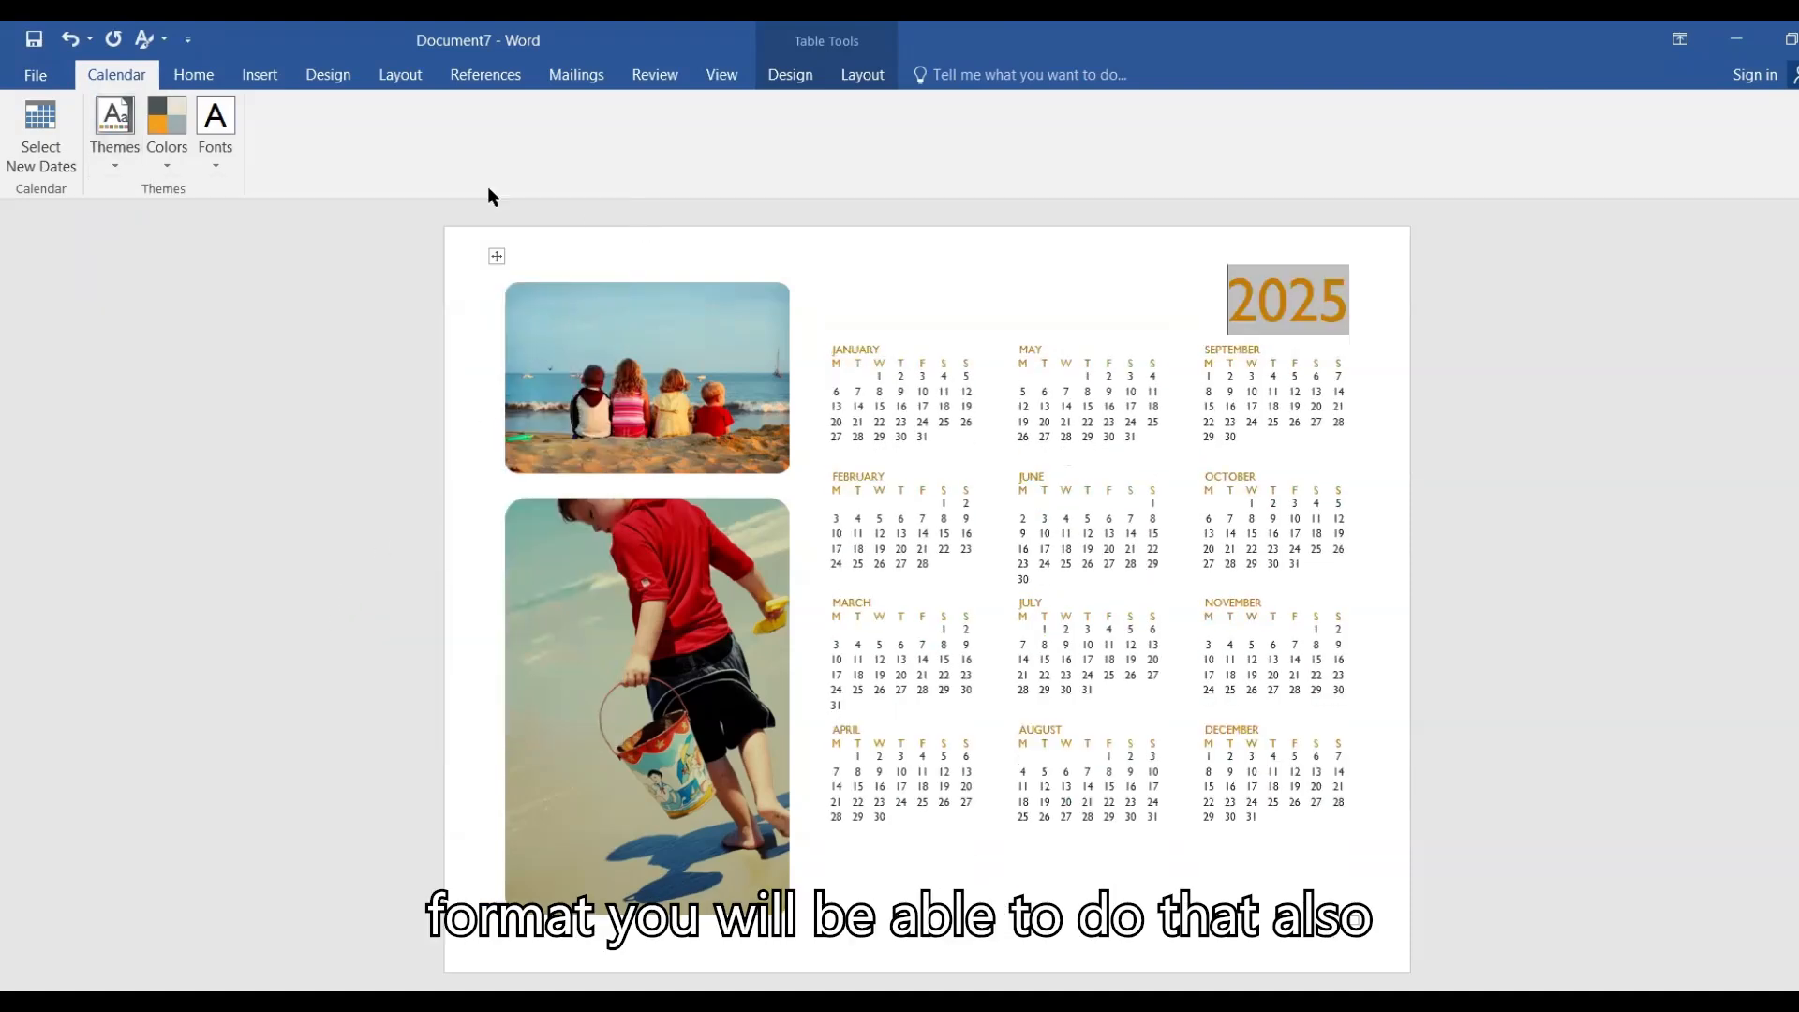
Set the calendar's theme colors to Office 2007 - 2010 and its theme fonts to Arial
click(165, 169)
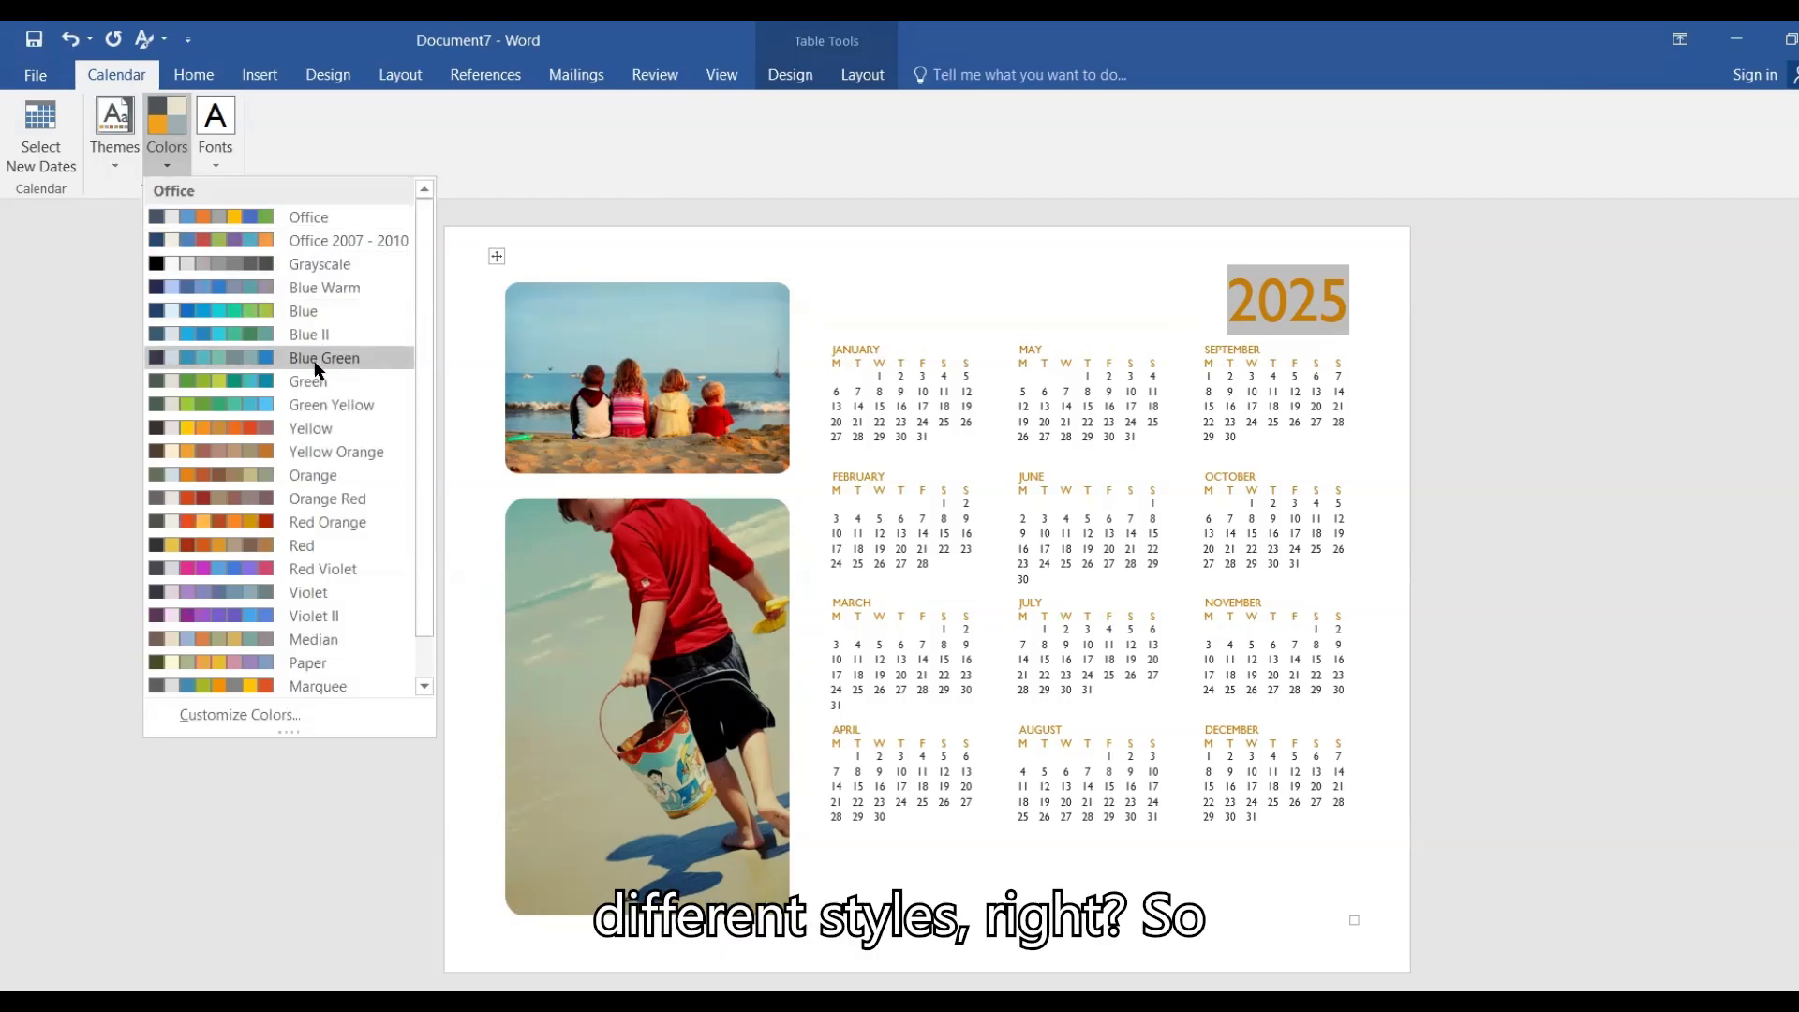
click(322, 241)
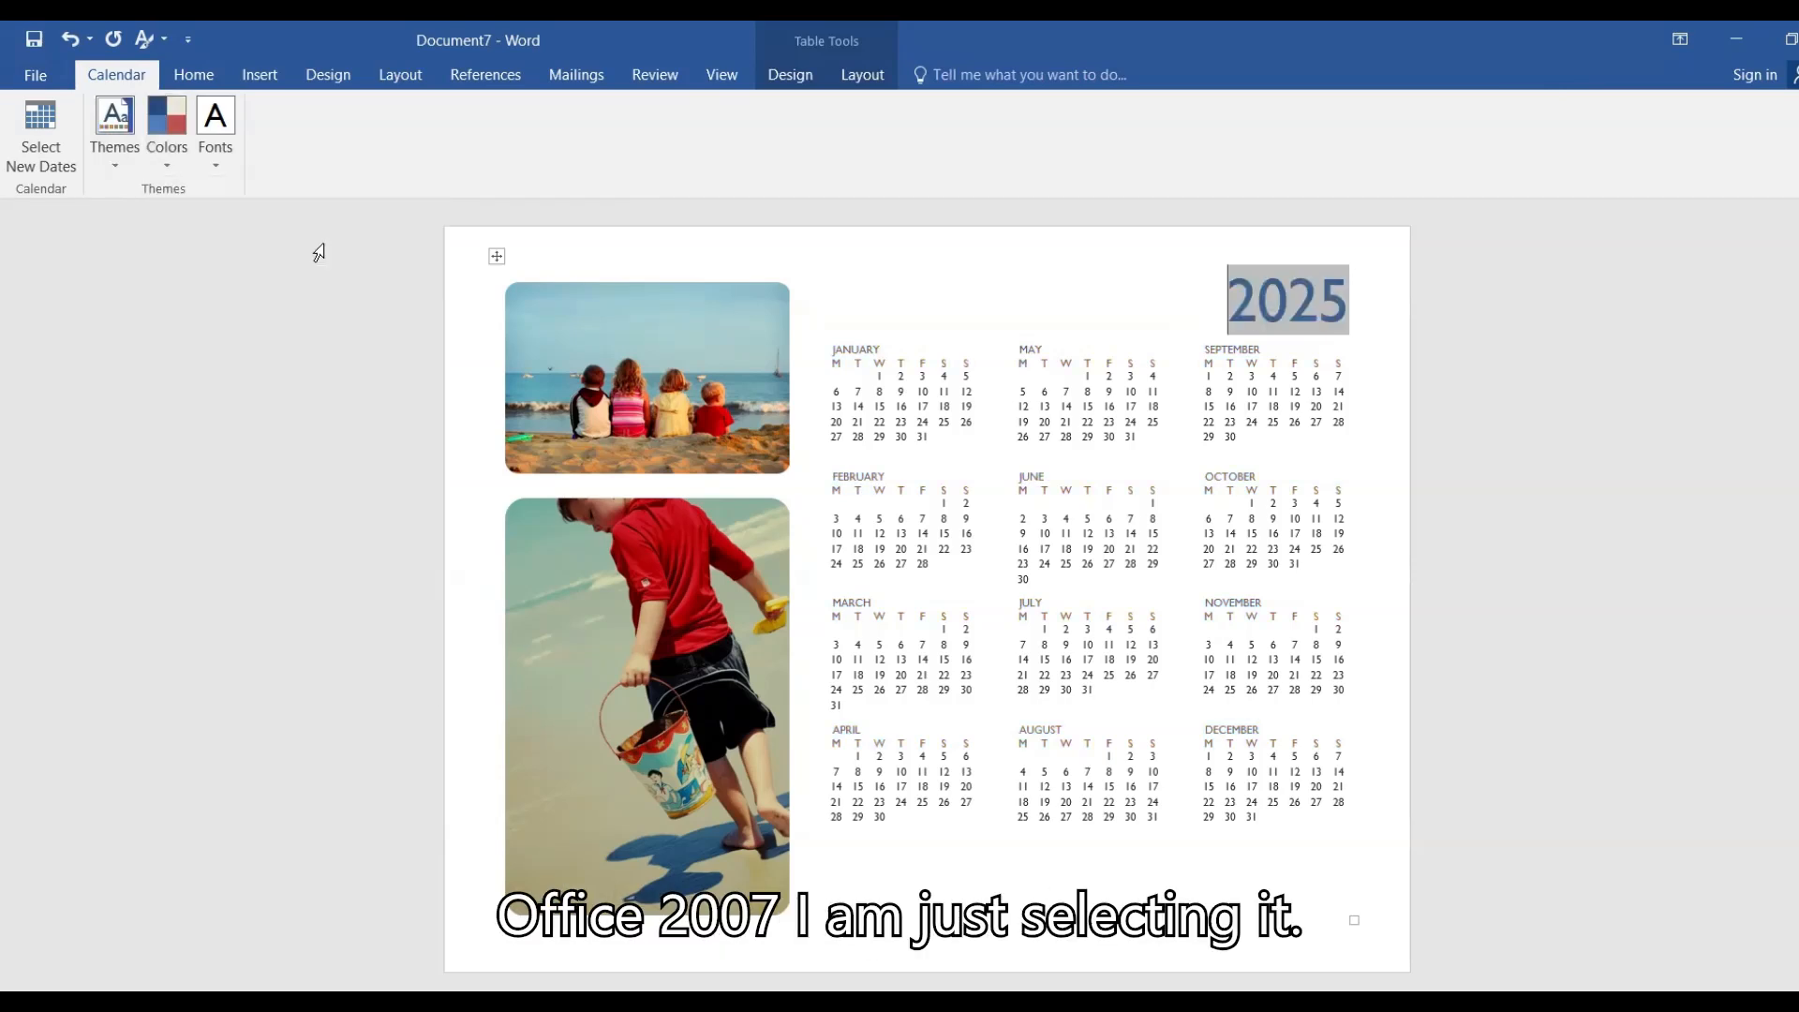
click(202, 157)
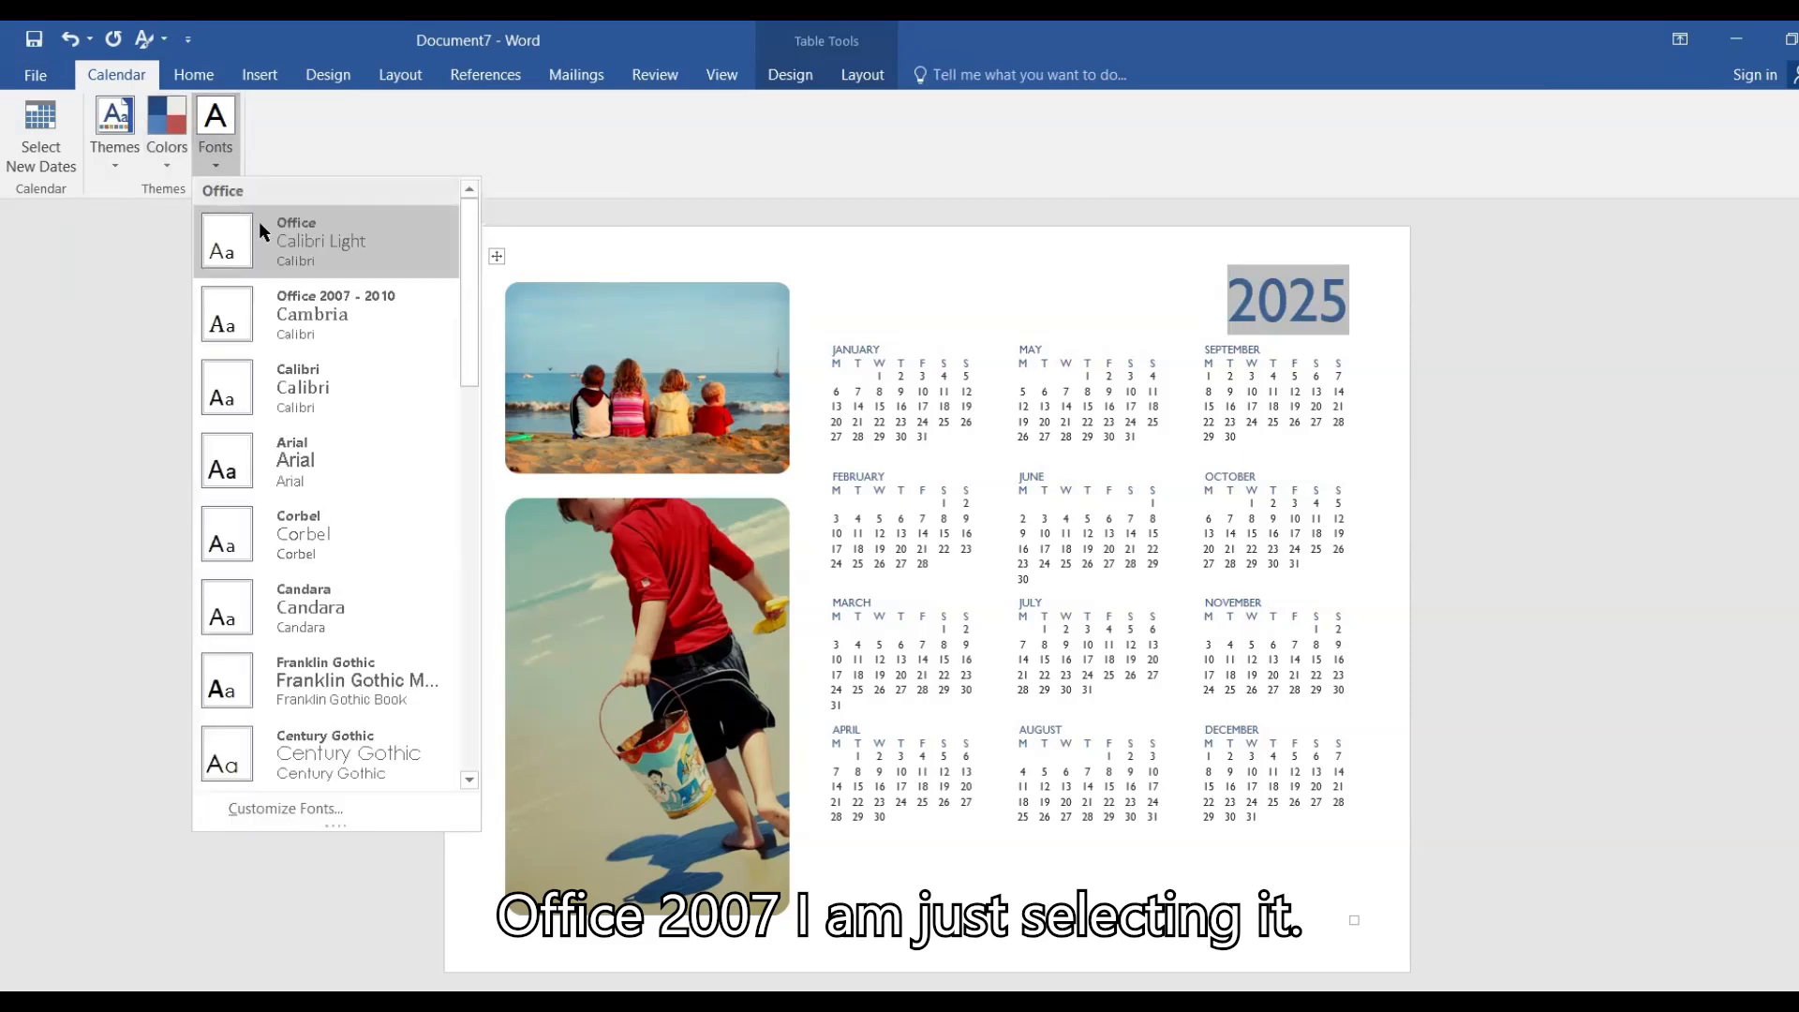
click(318, 448)
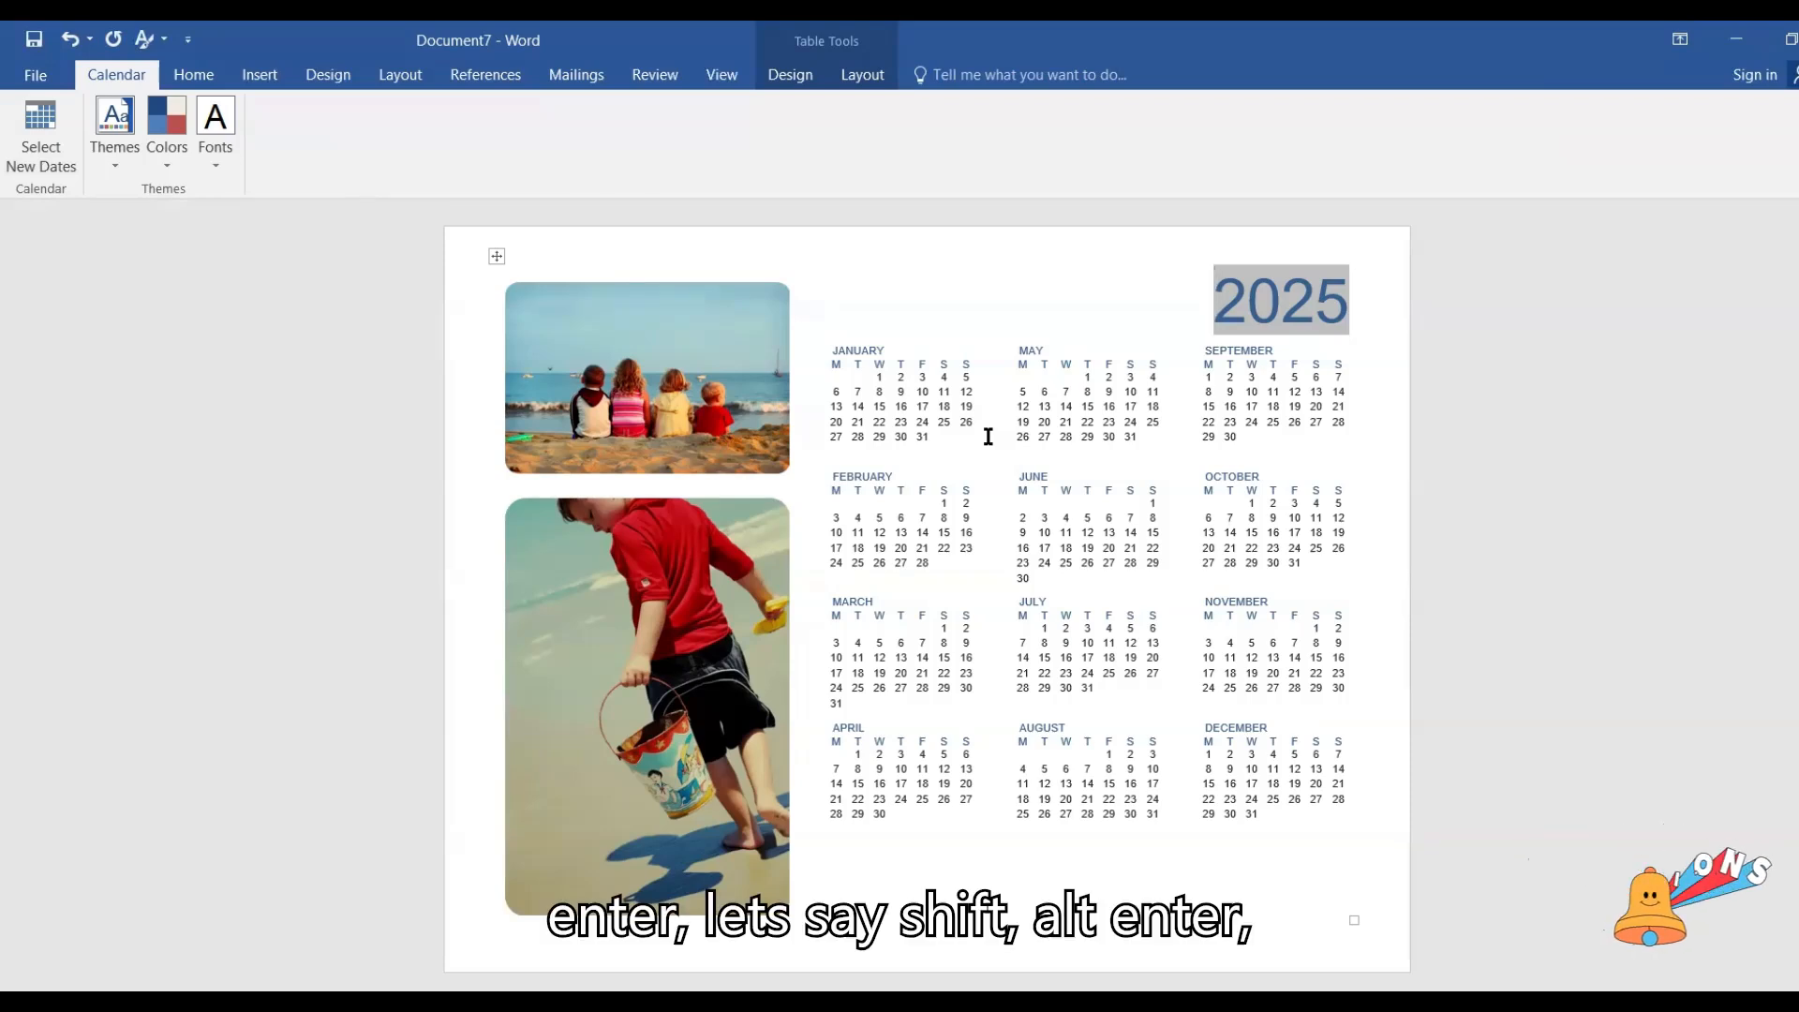
key(alt+shift+Return)
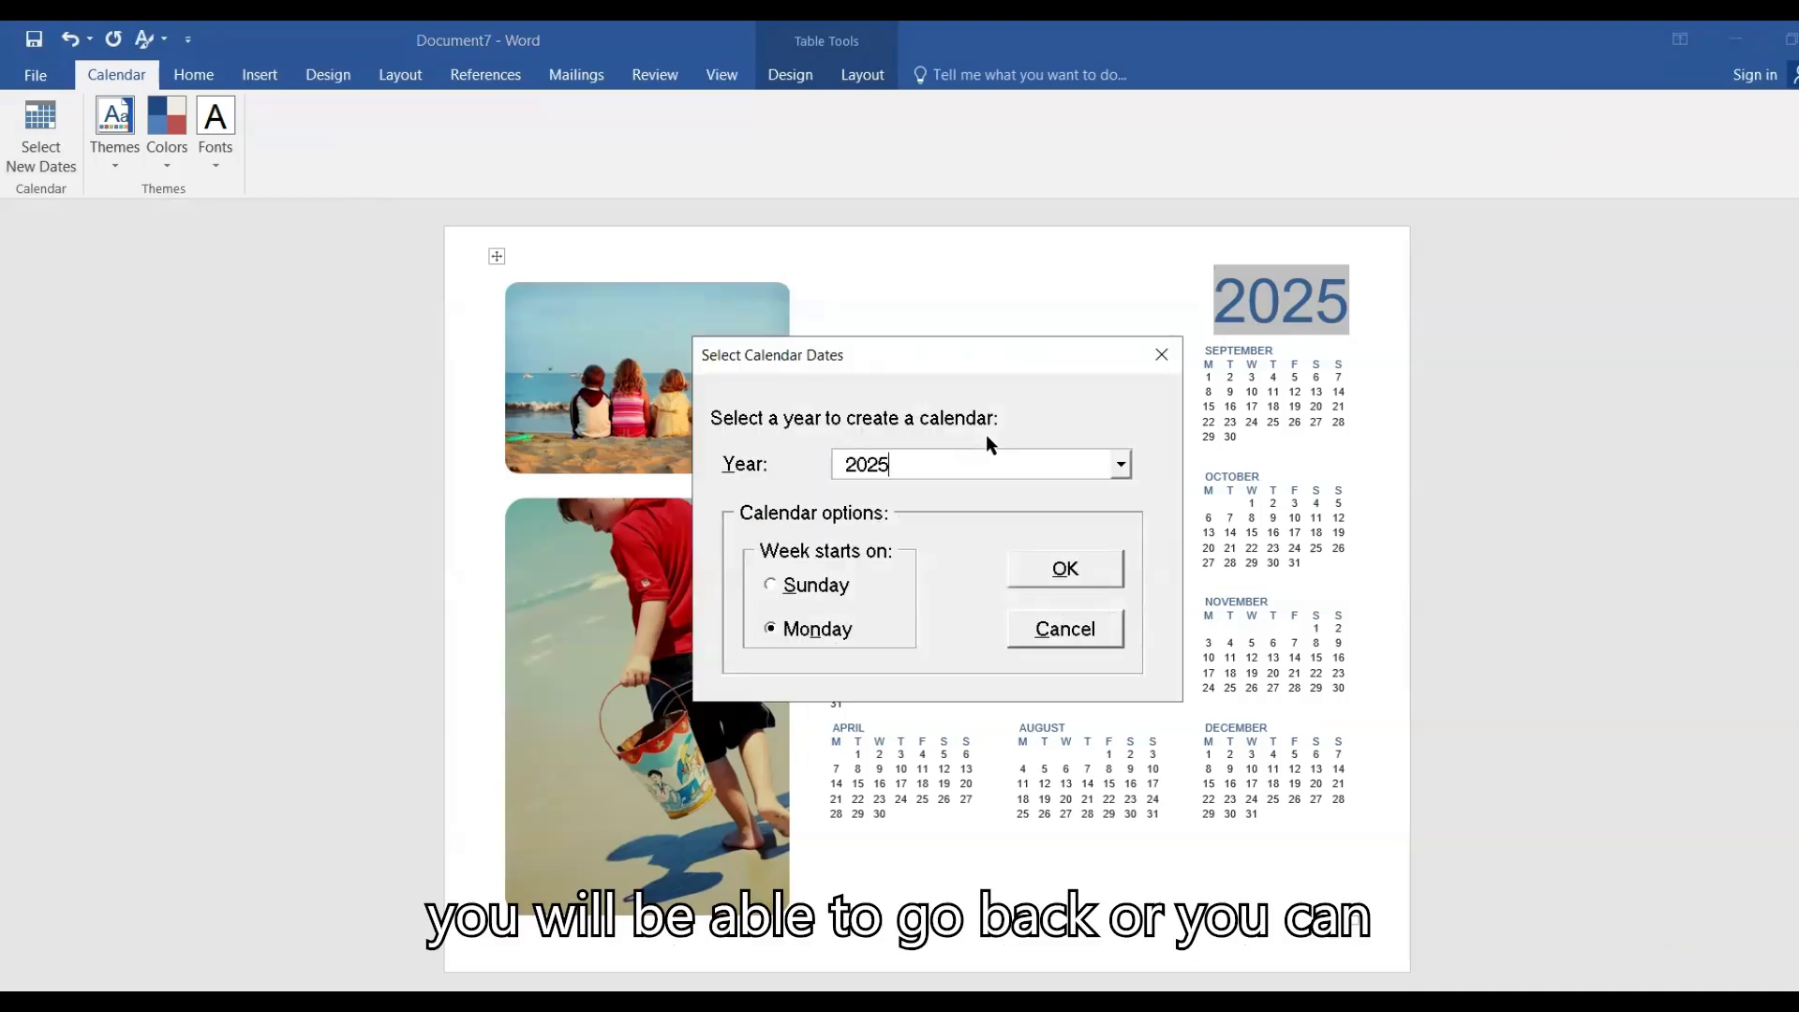
click(1161, 355)
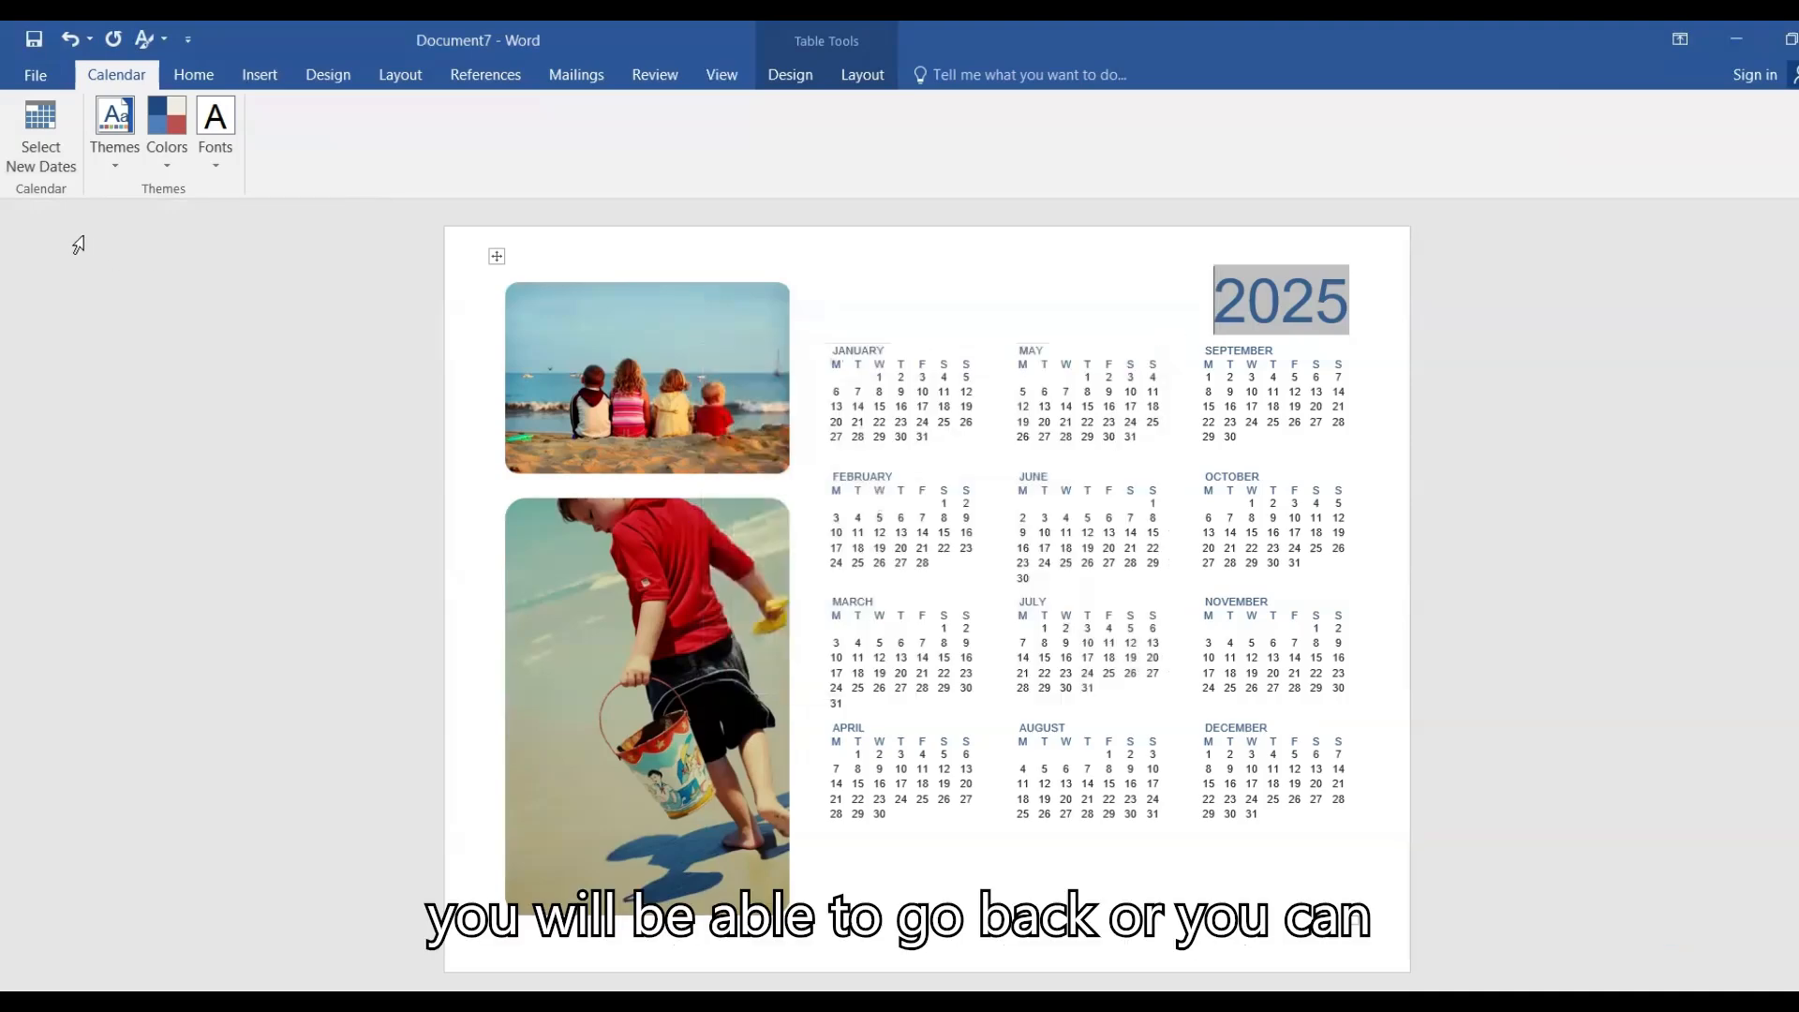
click(51, 155)
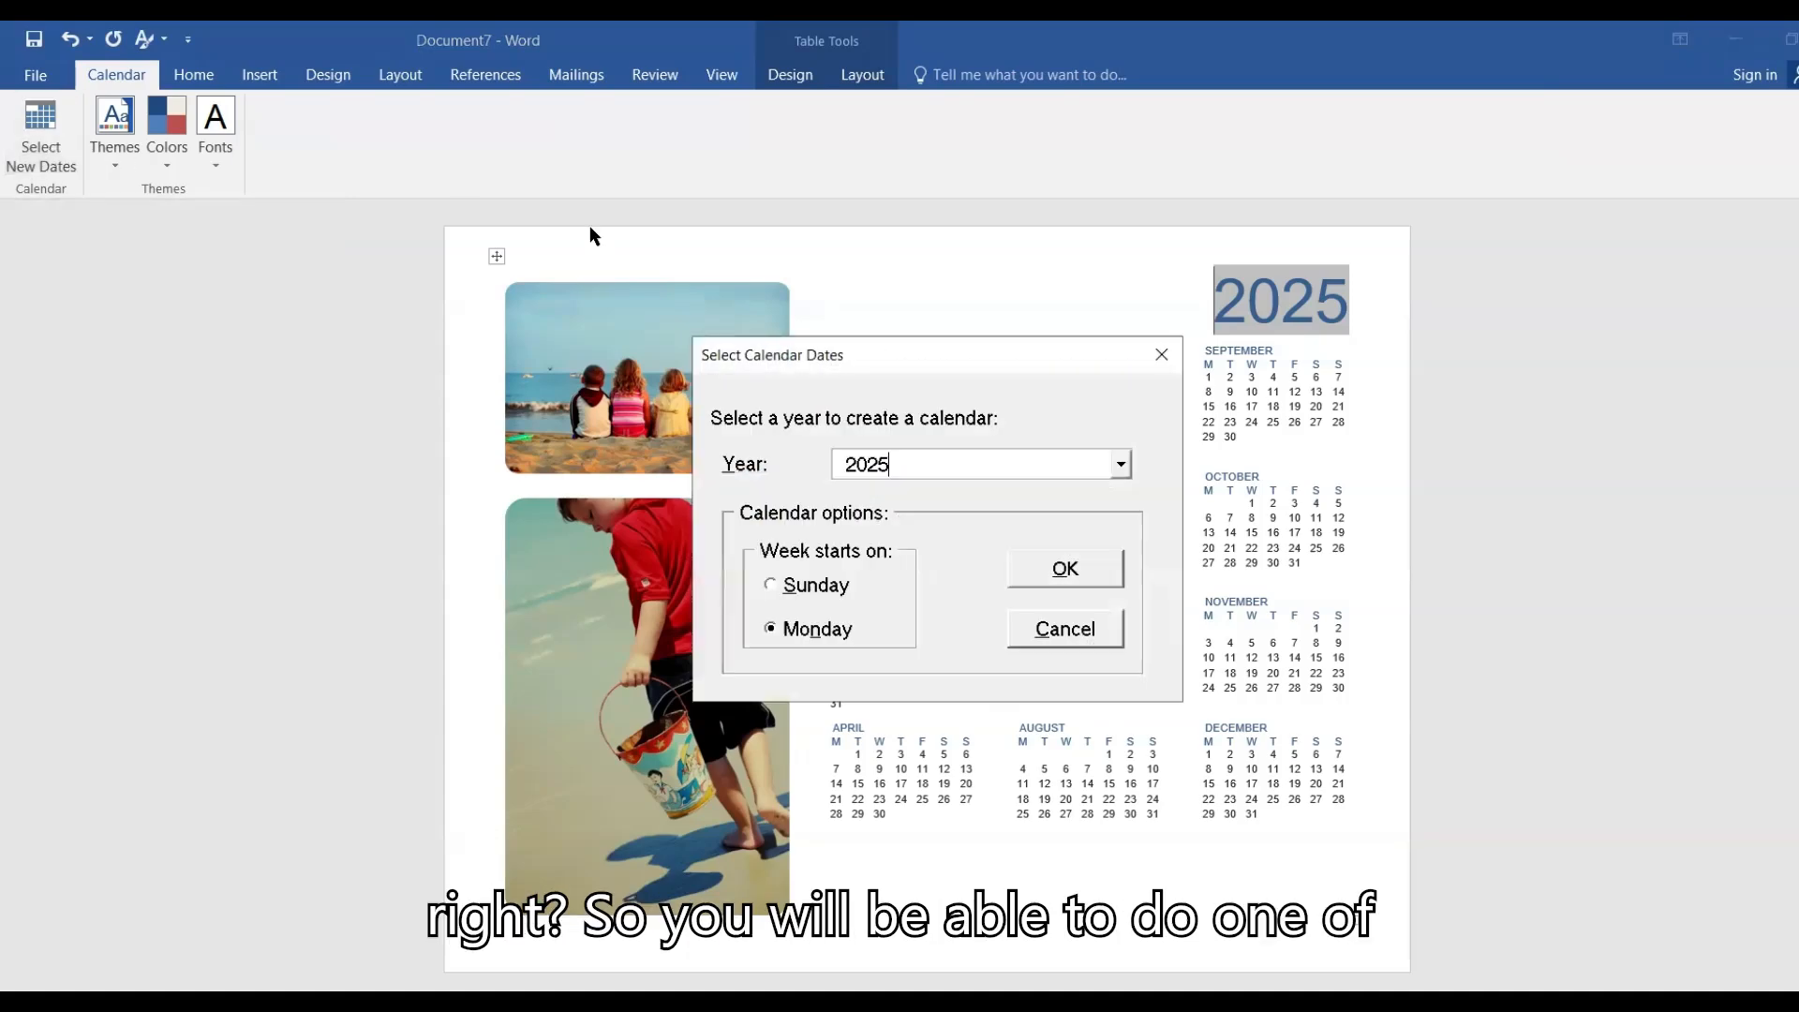
click(1163, 355)
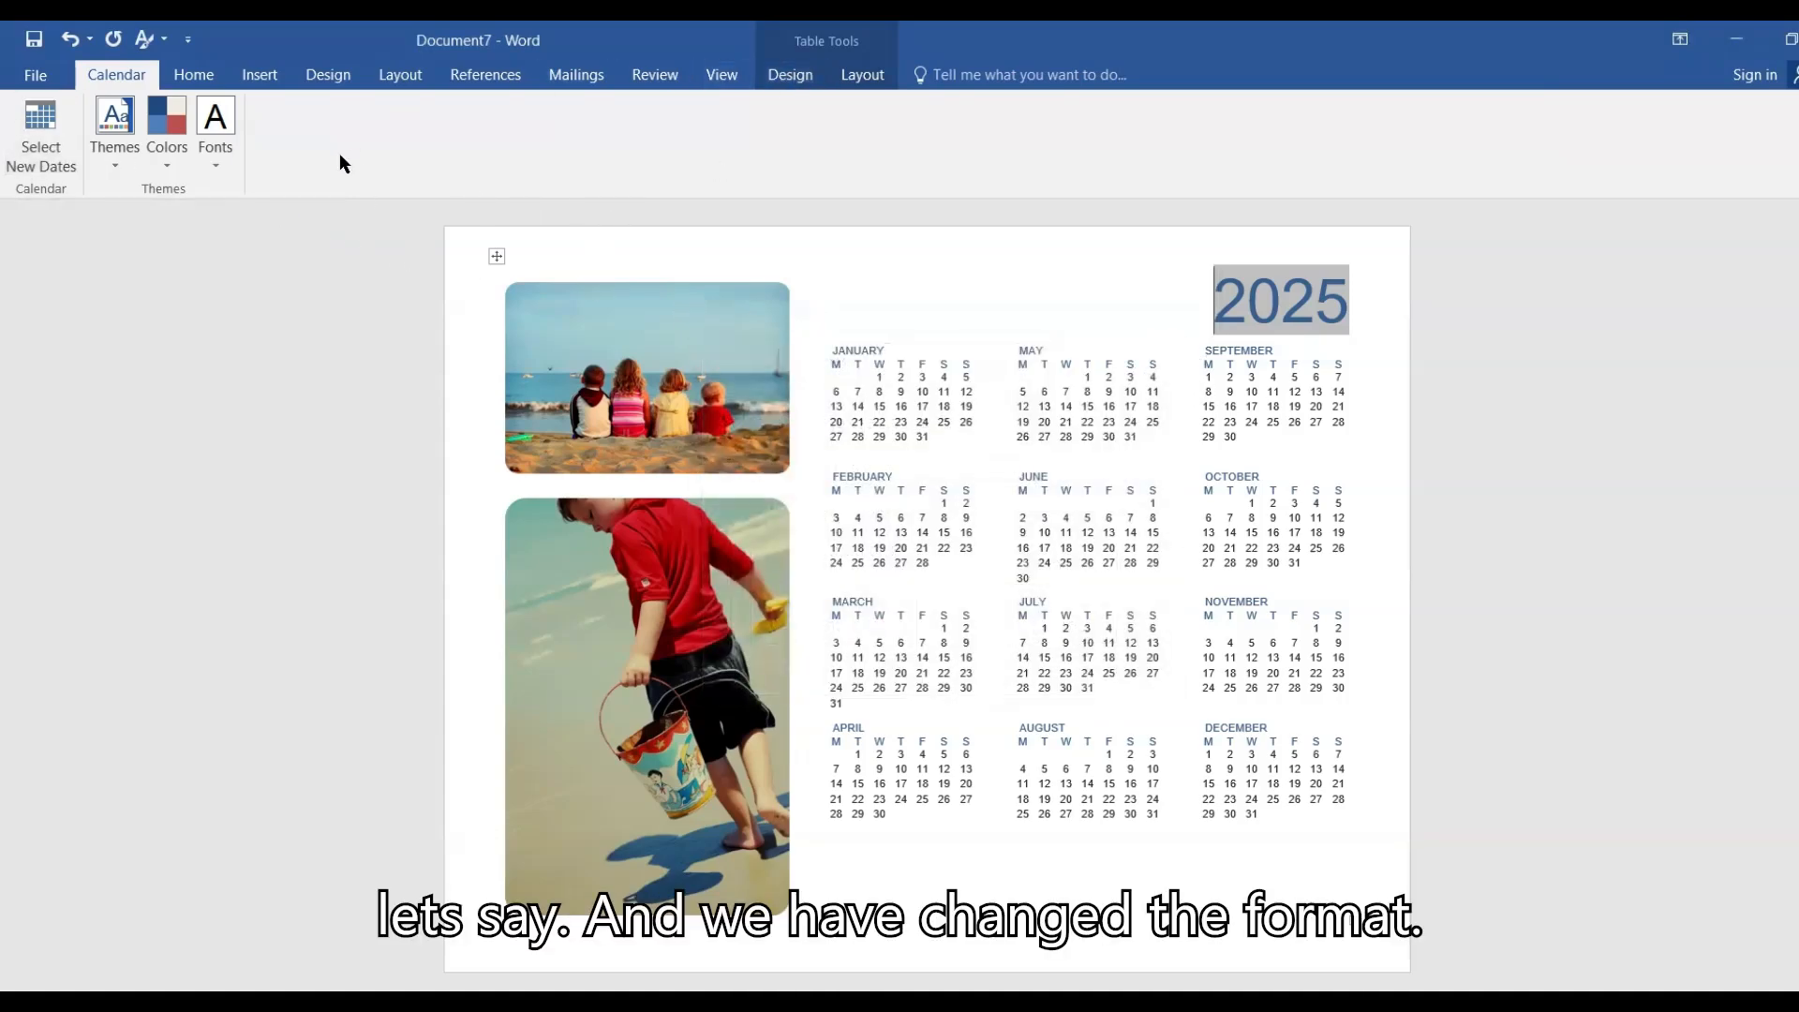
click(223, 165)
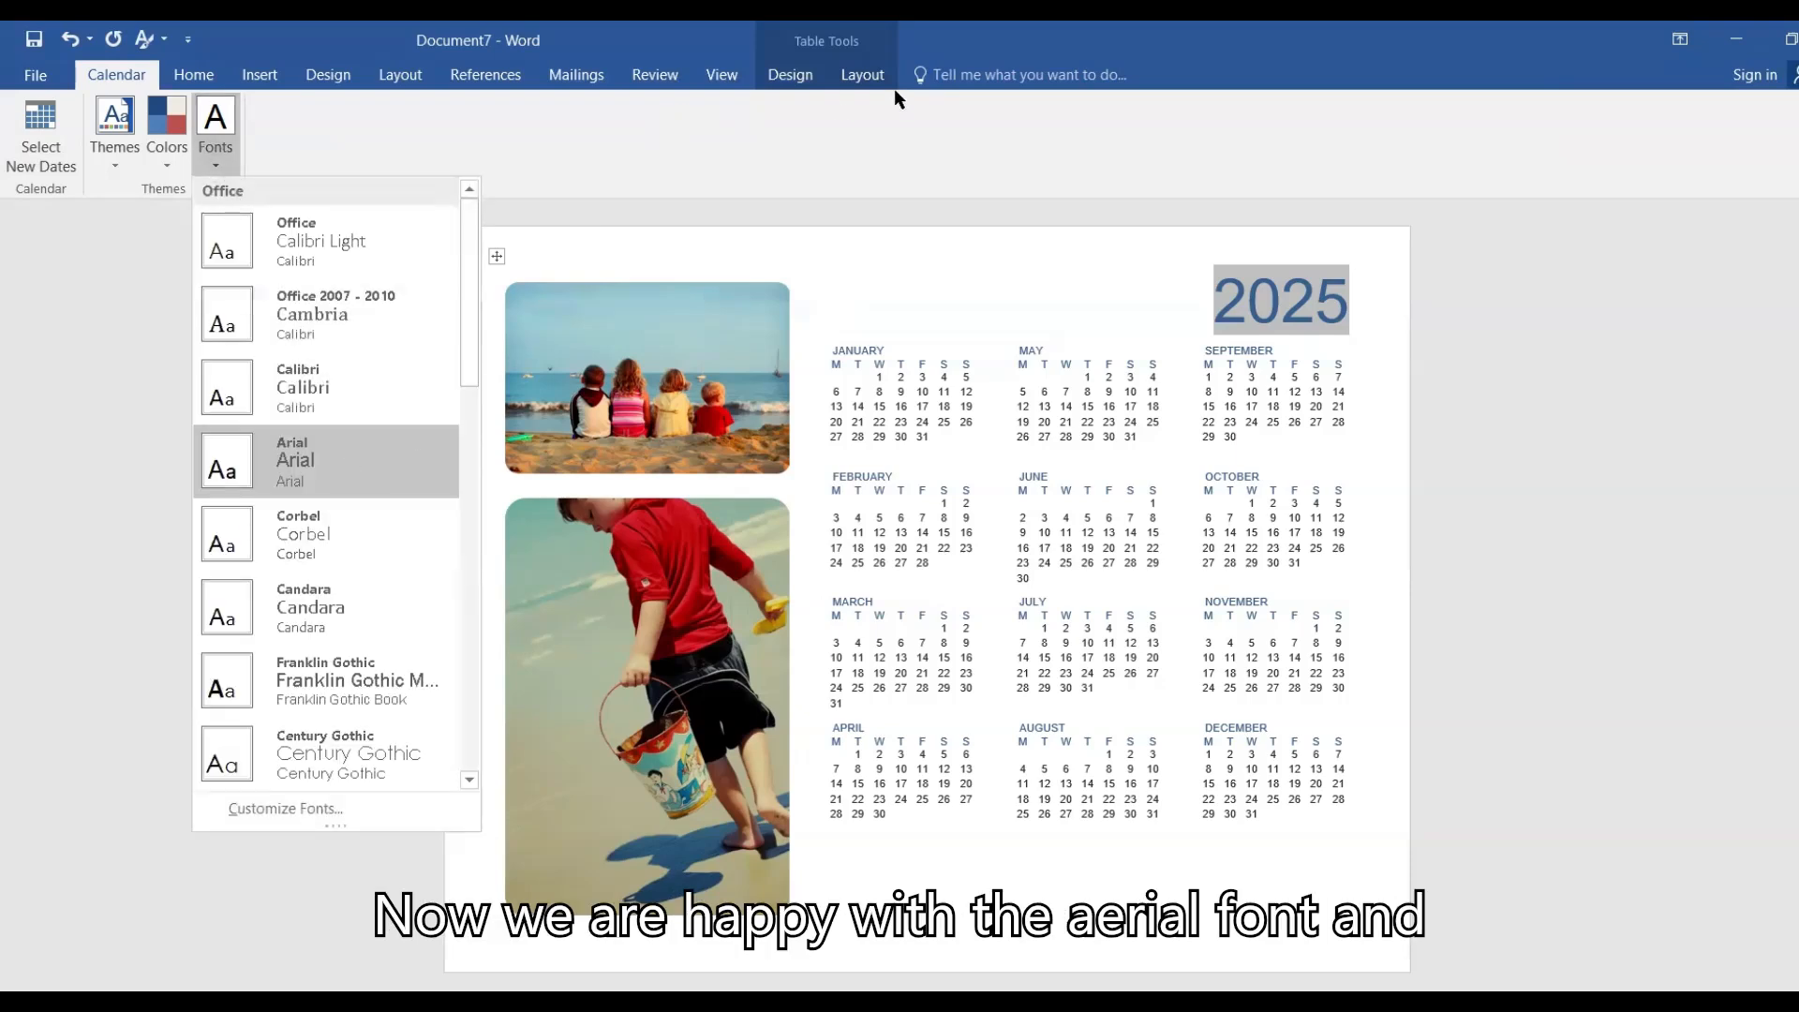
click(863, 75)
Select the table column holding the year heading and all the months, and center its cell contents horizontally and vertically
click(864, 76)
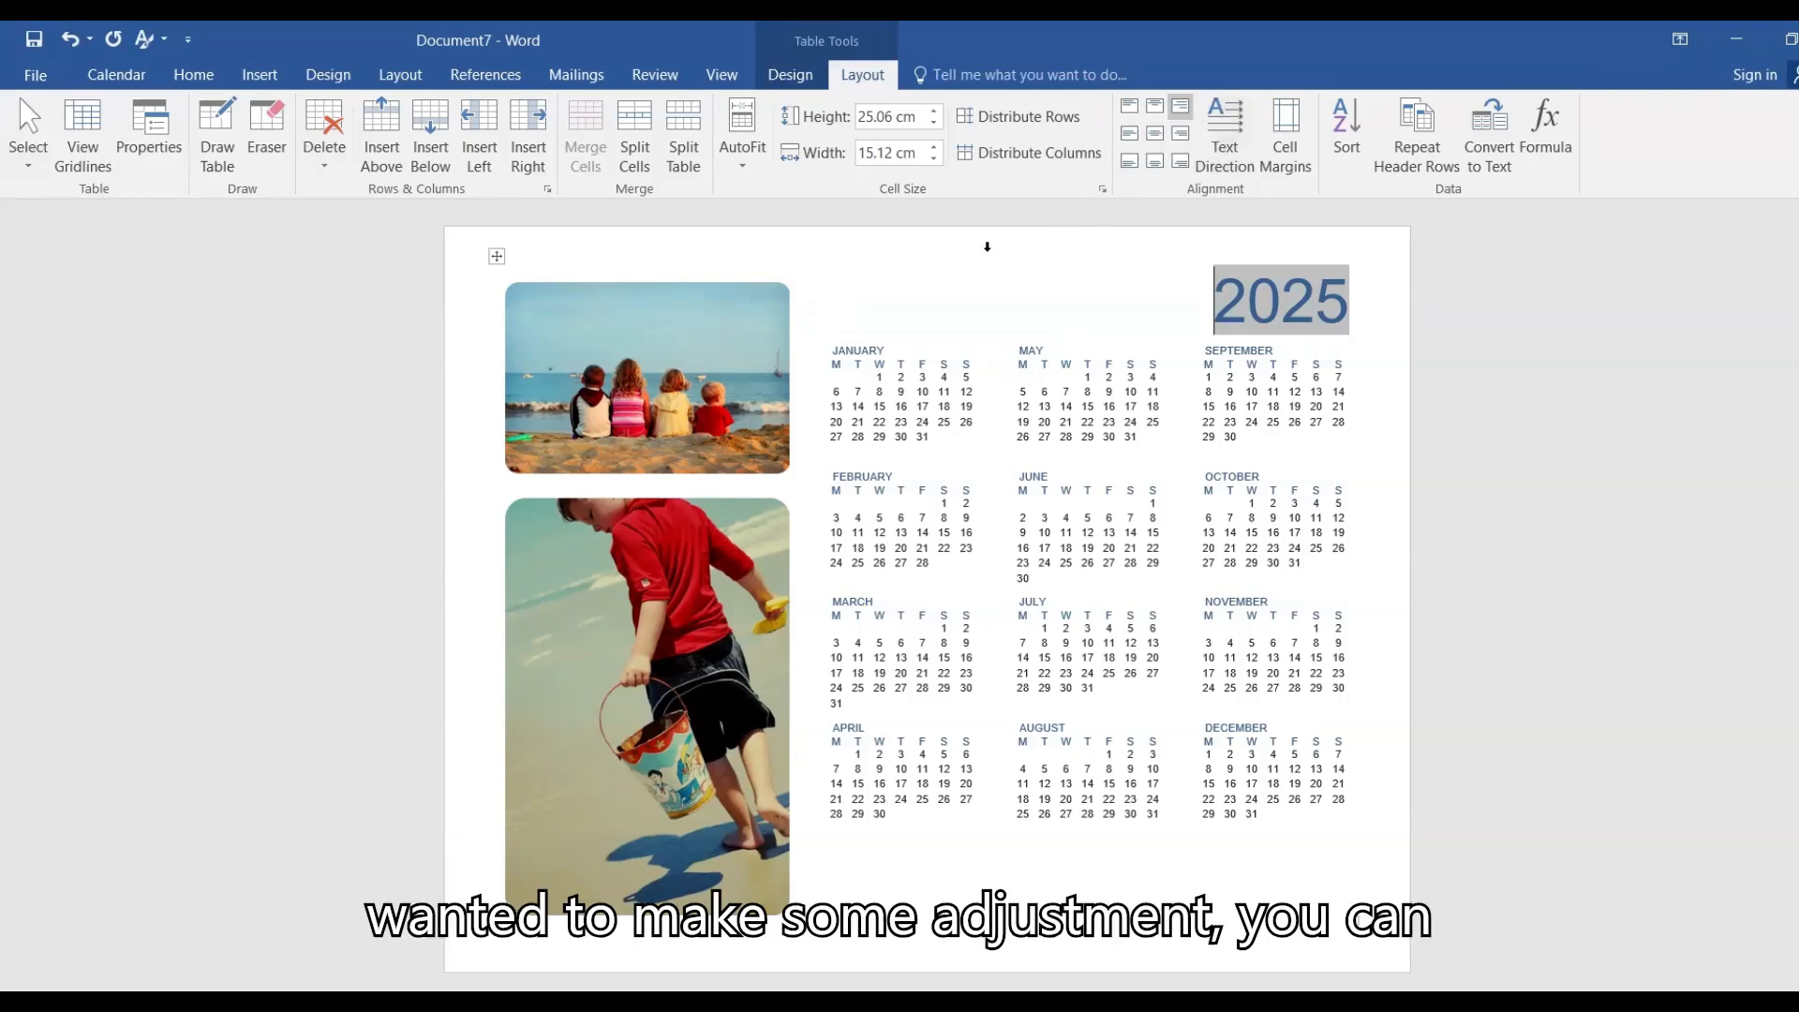
click(987, 241)
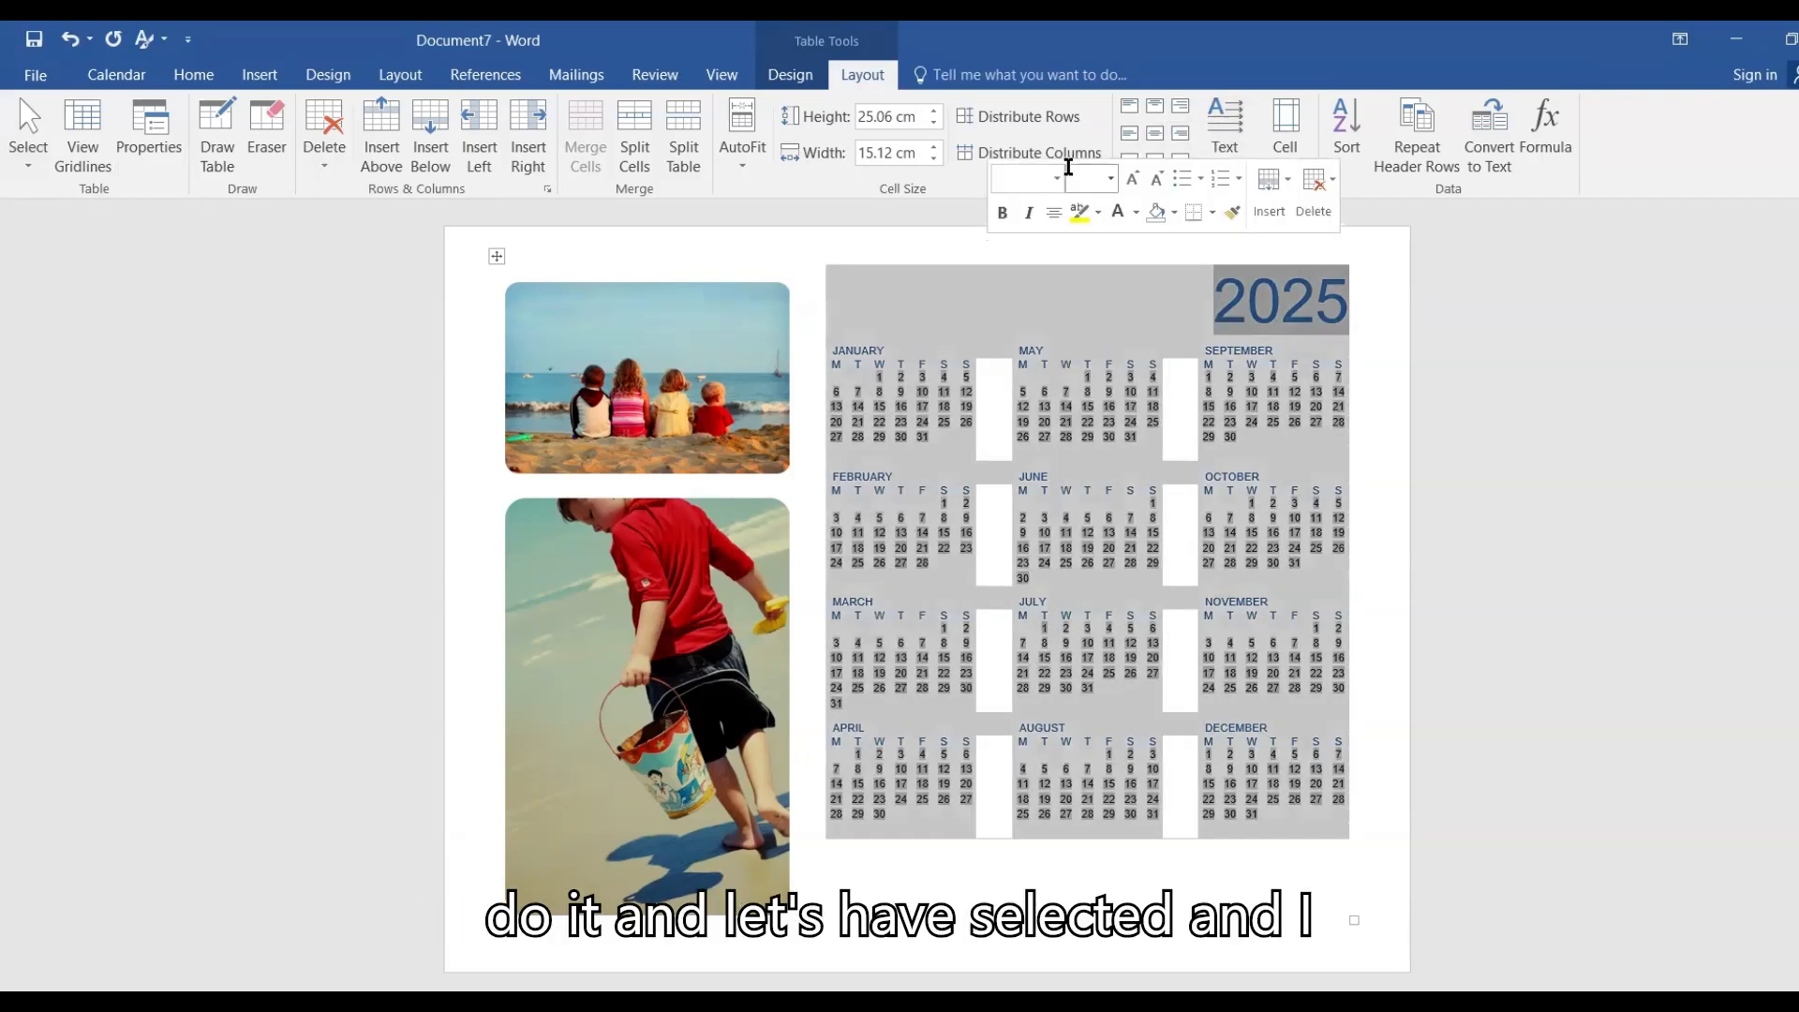
click(1159, 136)
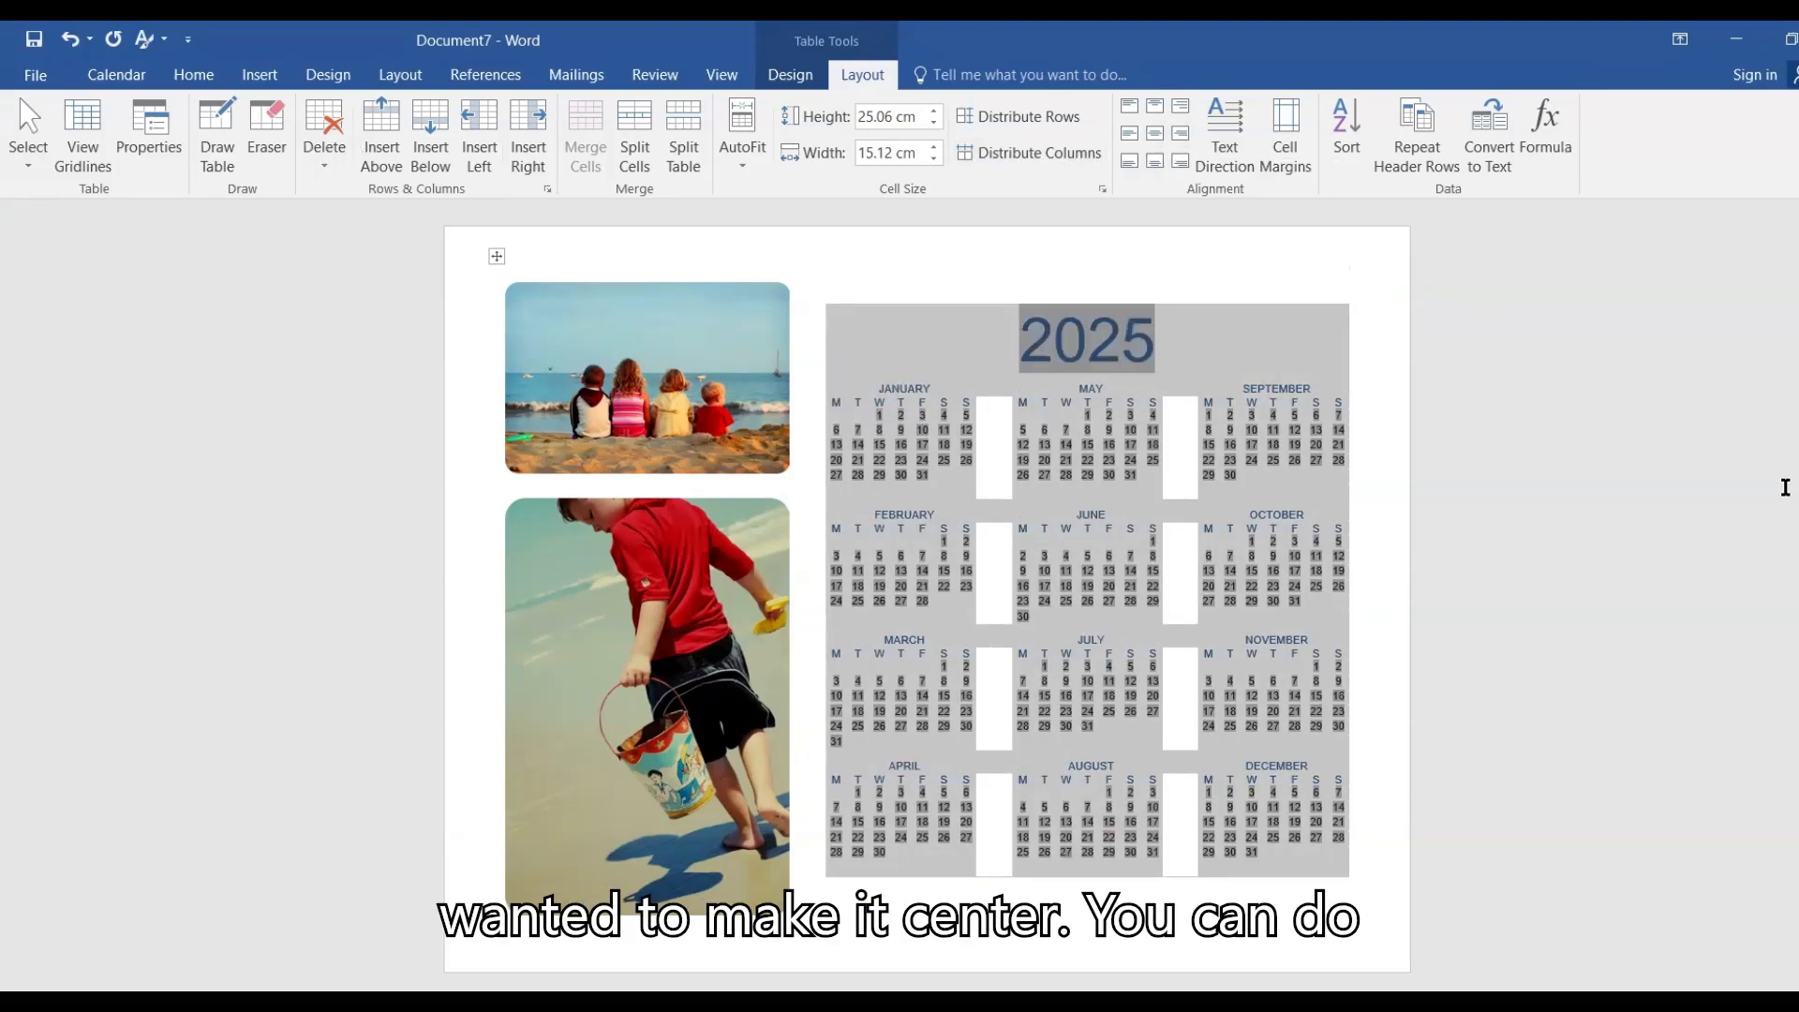
Make the year heading and all the months bold, and return only the month grids to regular weight
click(1712, 494)
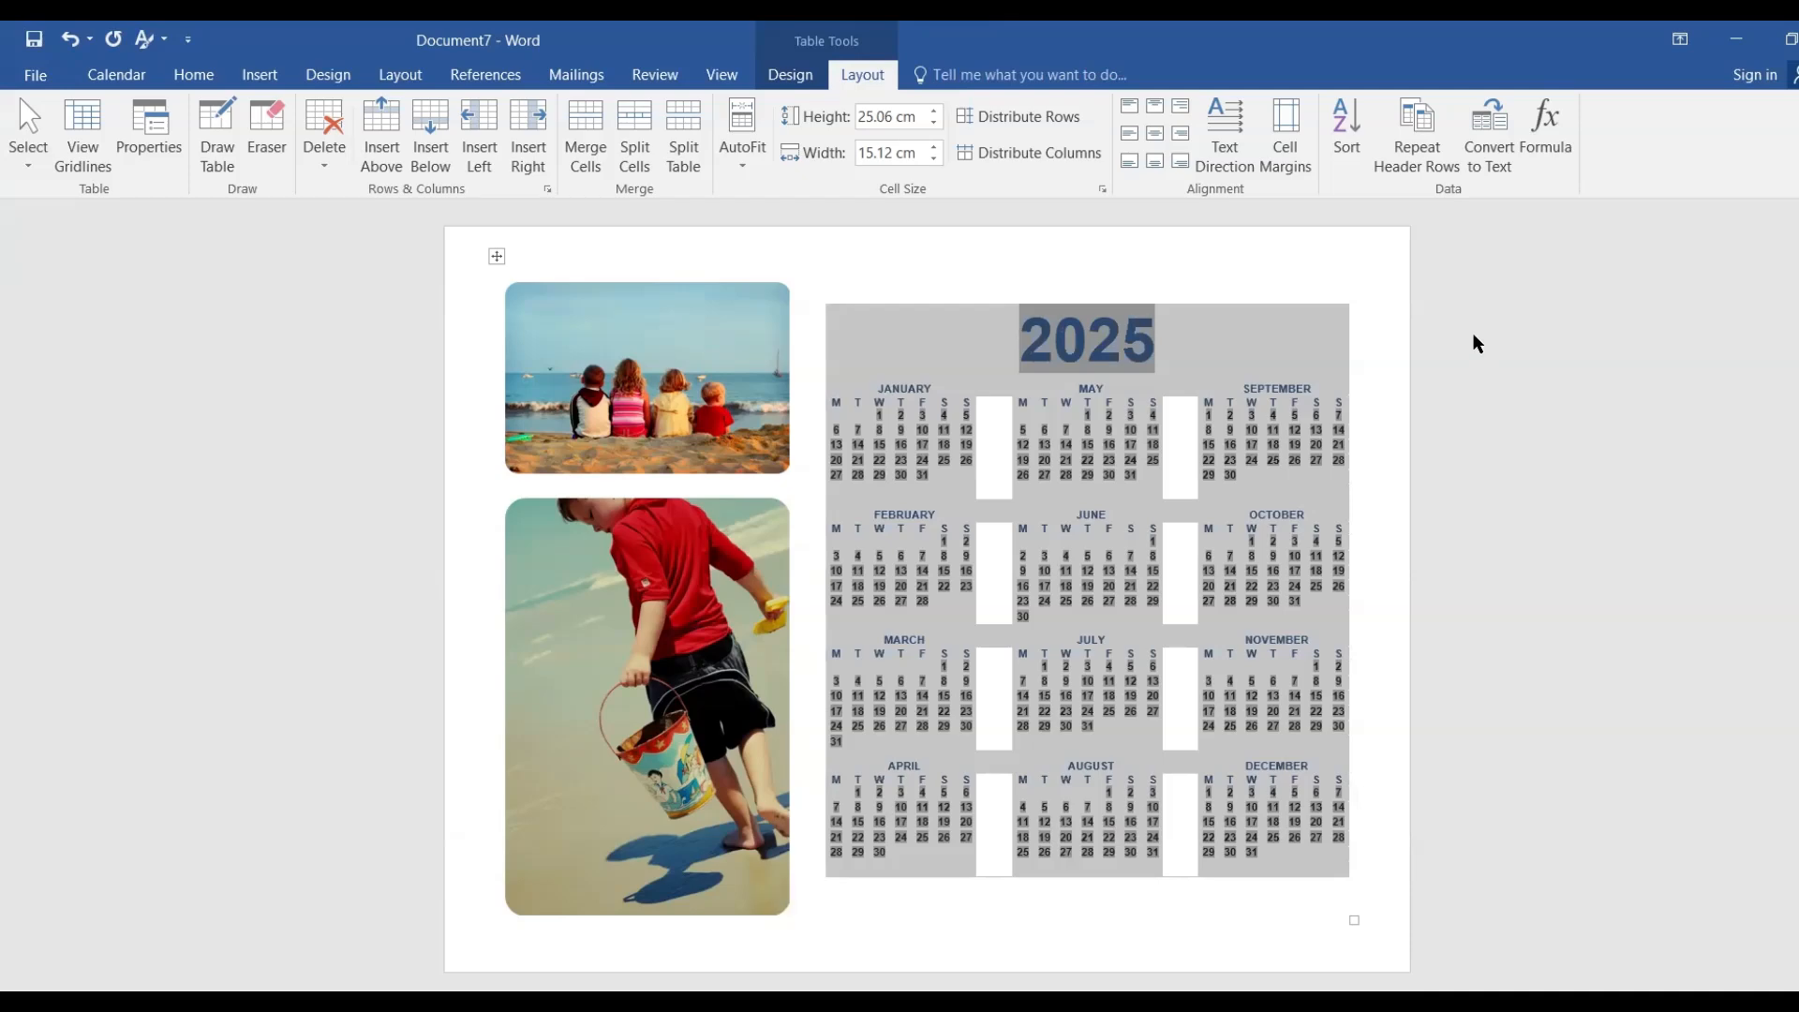
click(1328, 314)
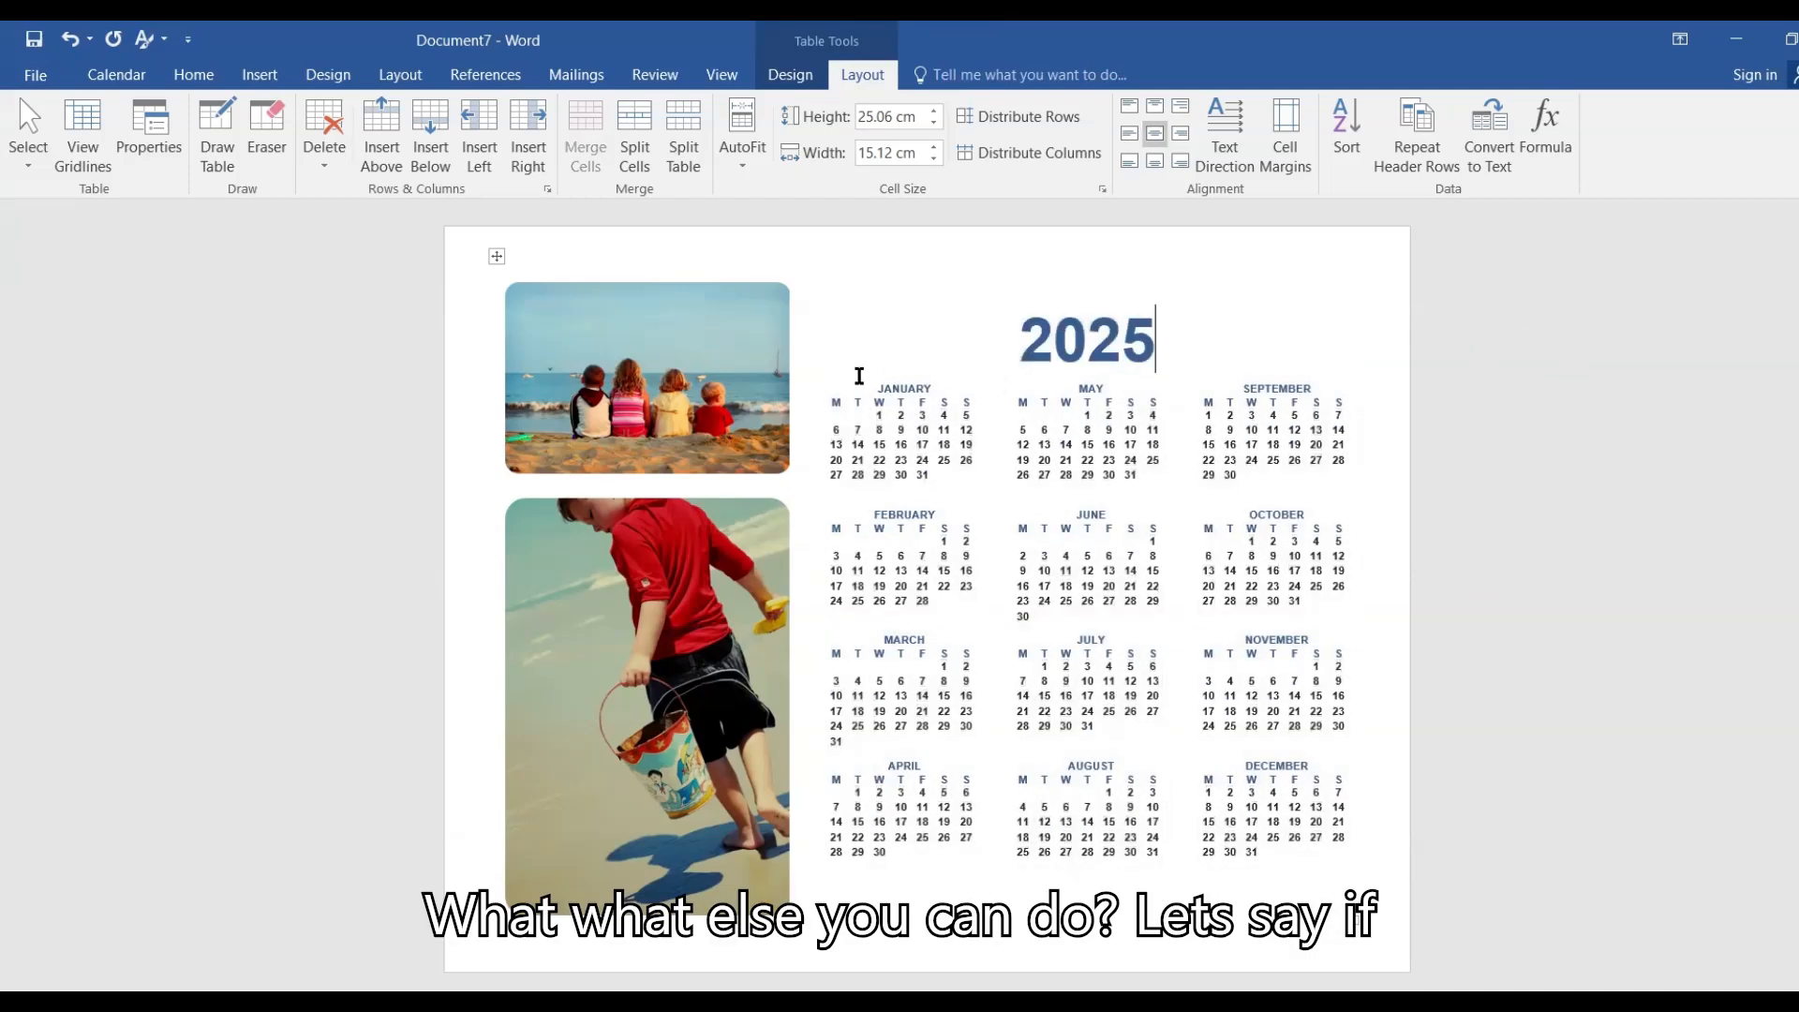
mouse_move(836, 386)
mouse_down()
mouse_move(1008, 492)
mouse_move(1297, 755)
mouse_move(1331, 862)
mouse_up()
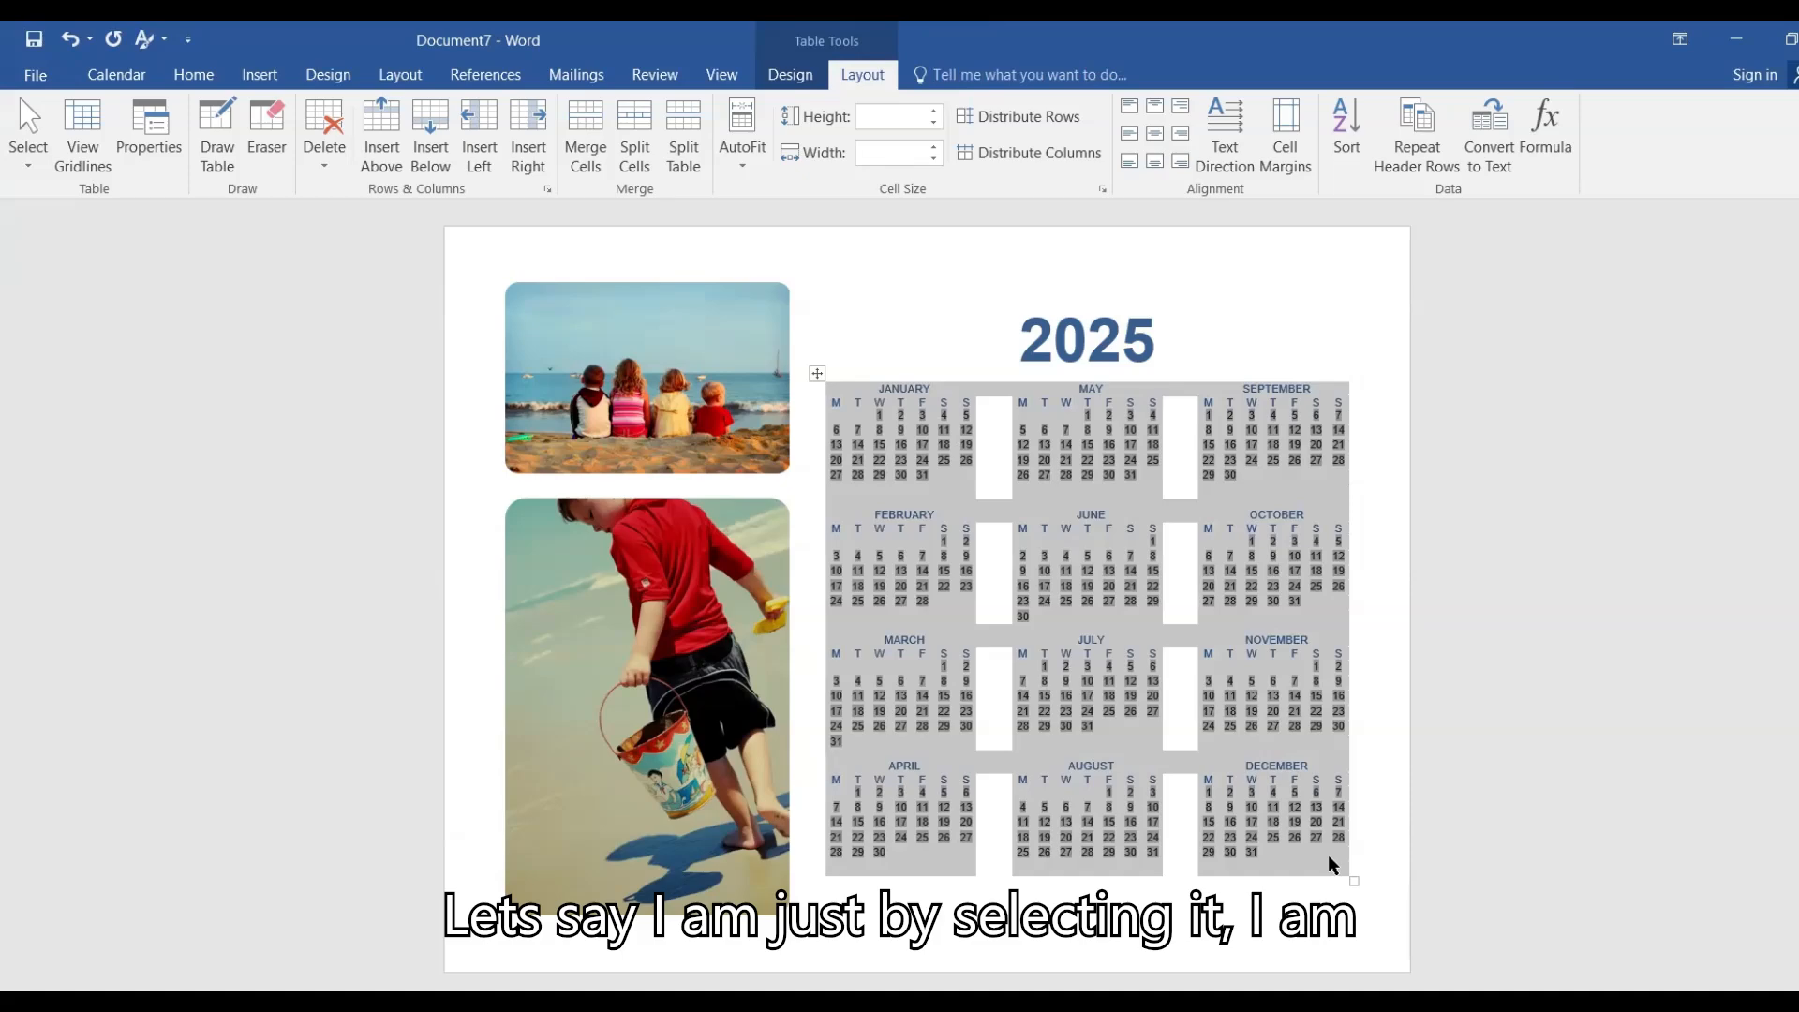
click(1590, 733)
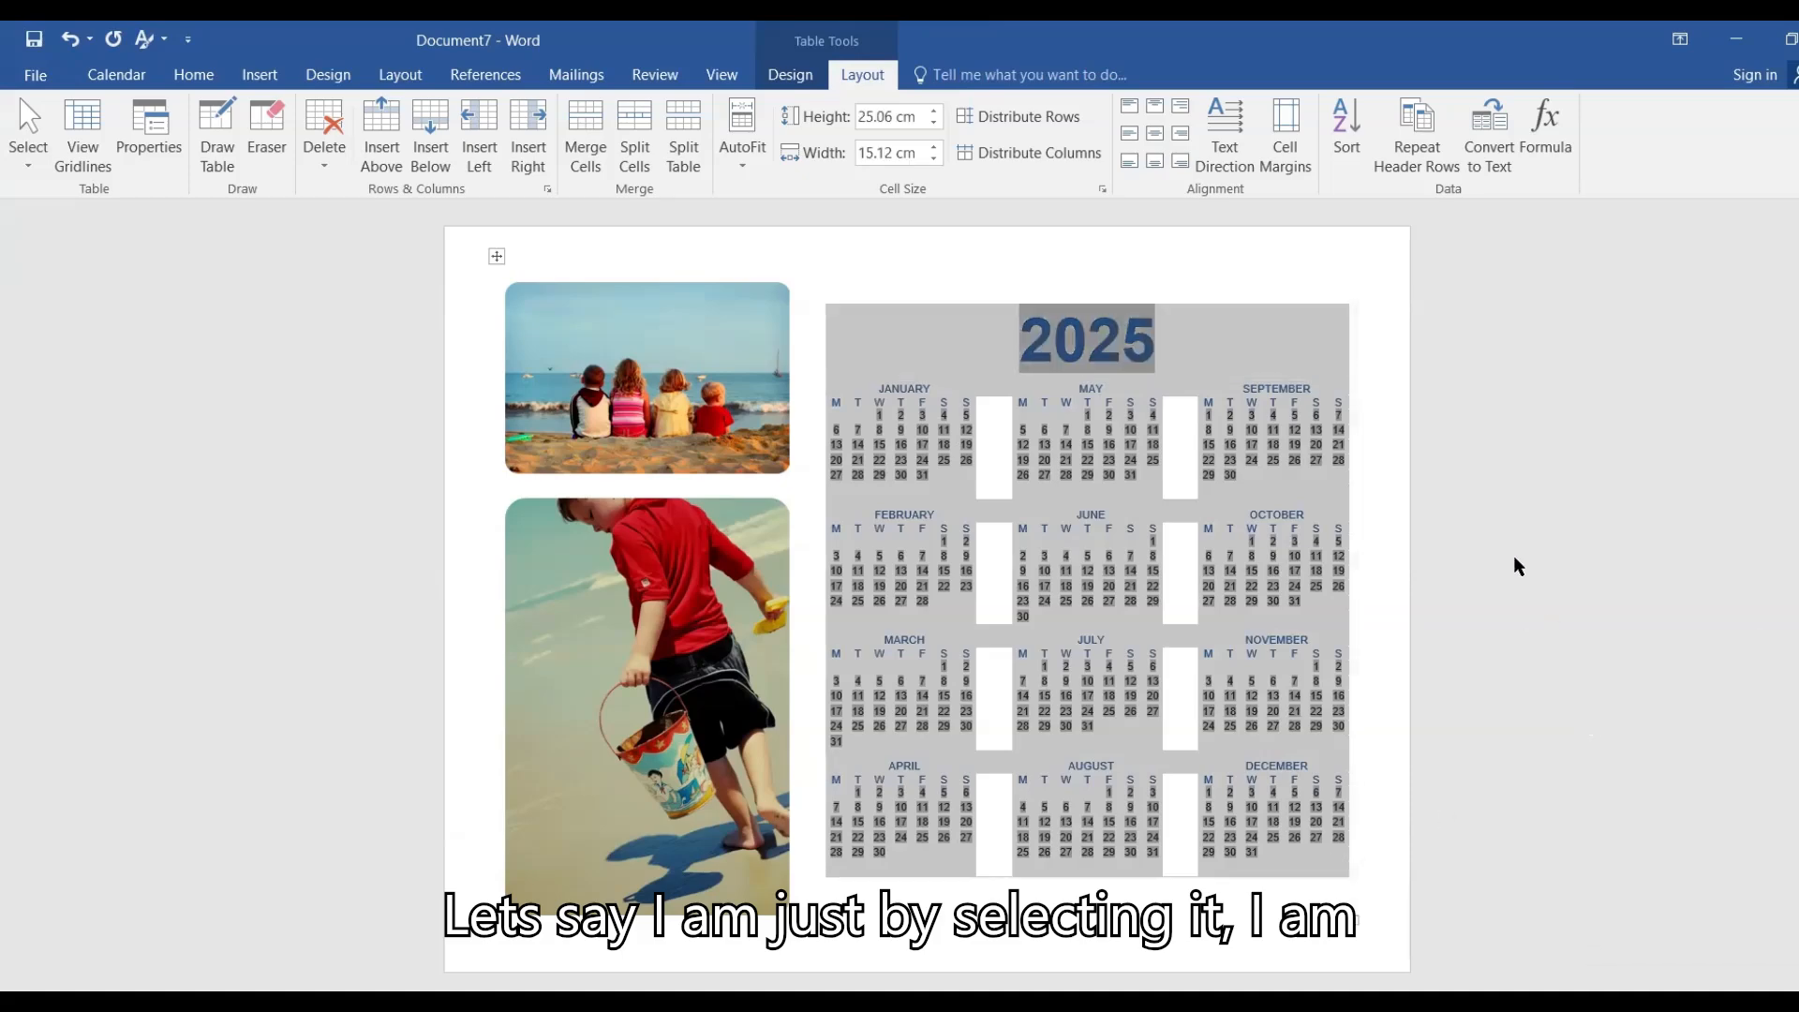
click(1329, 284)
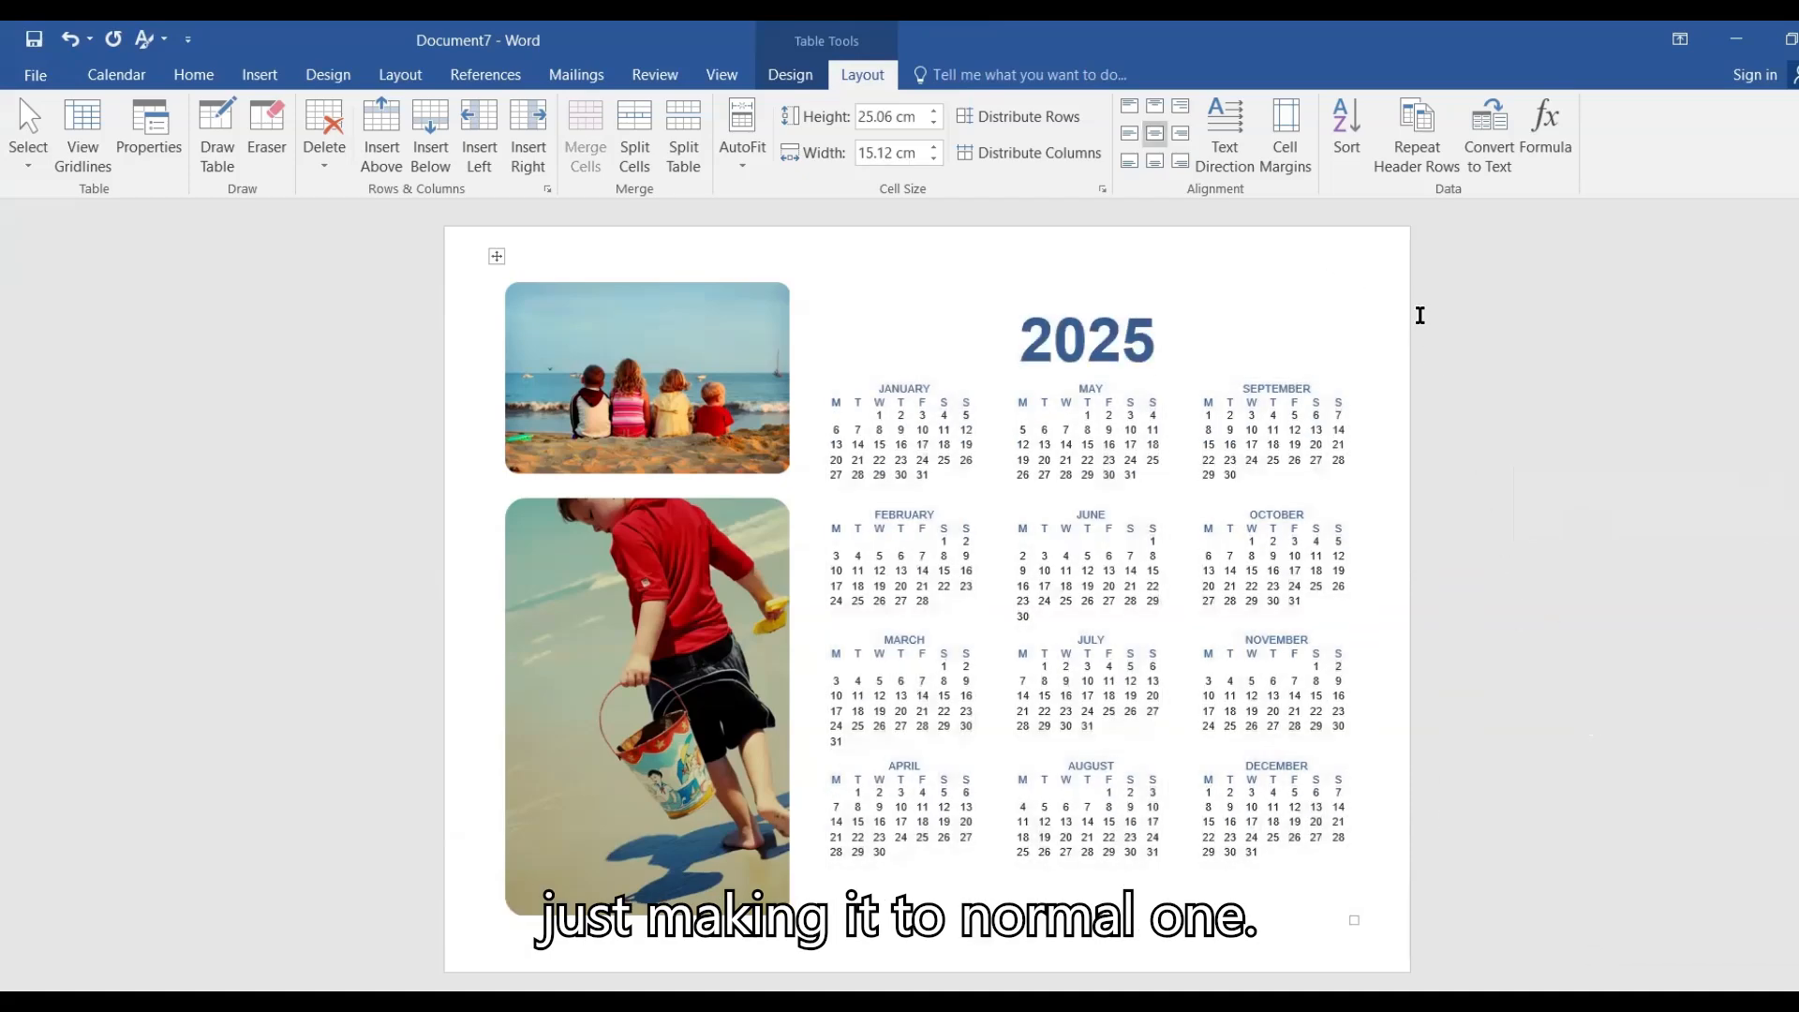
click(799, 75)
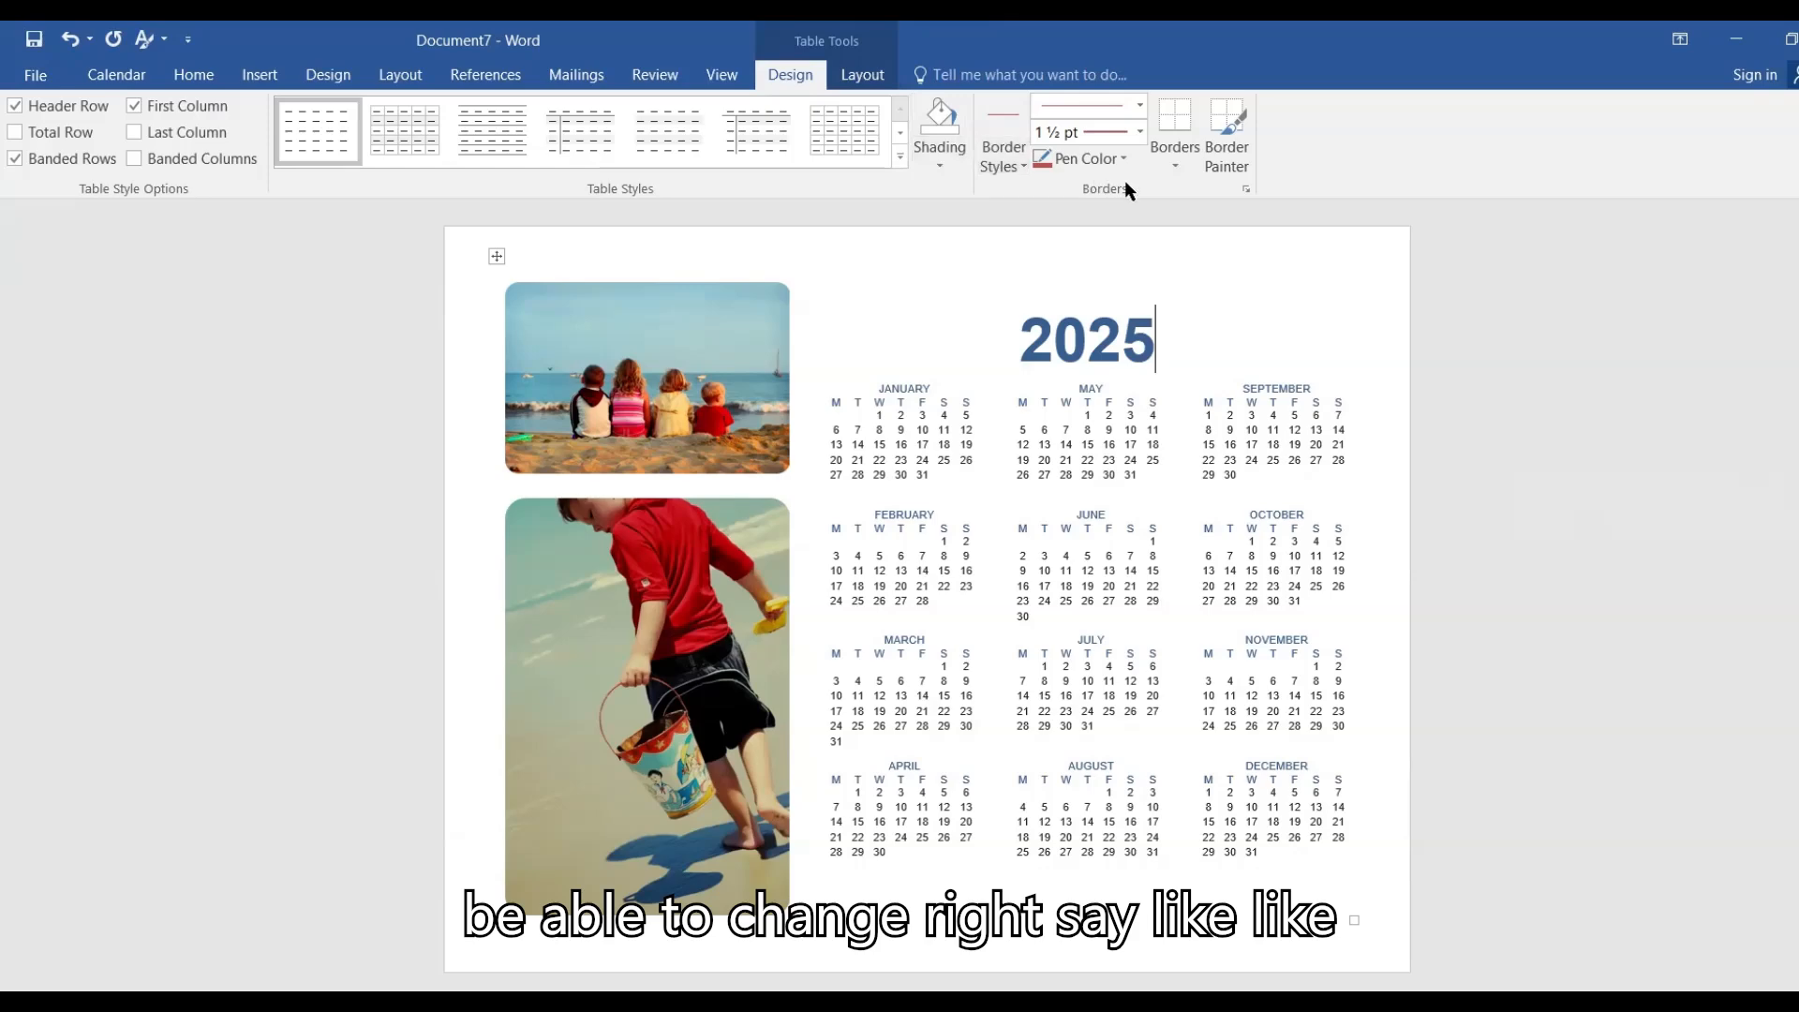
click(1213, 155)
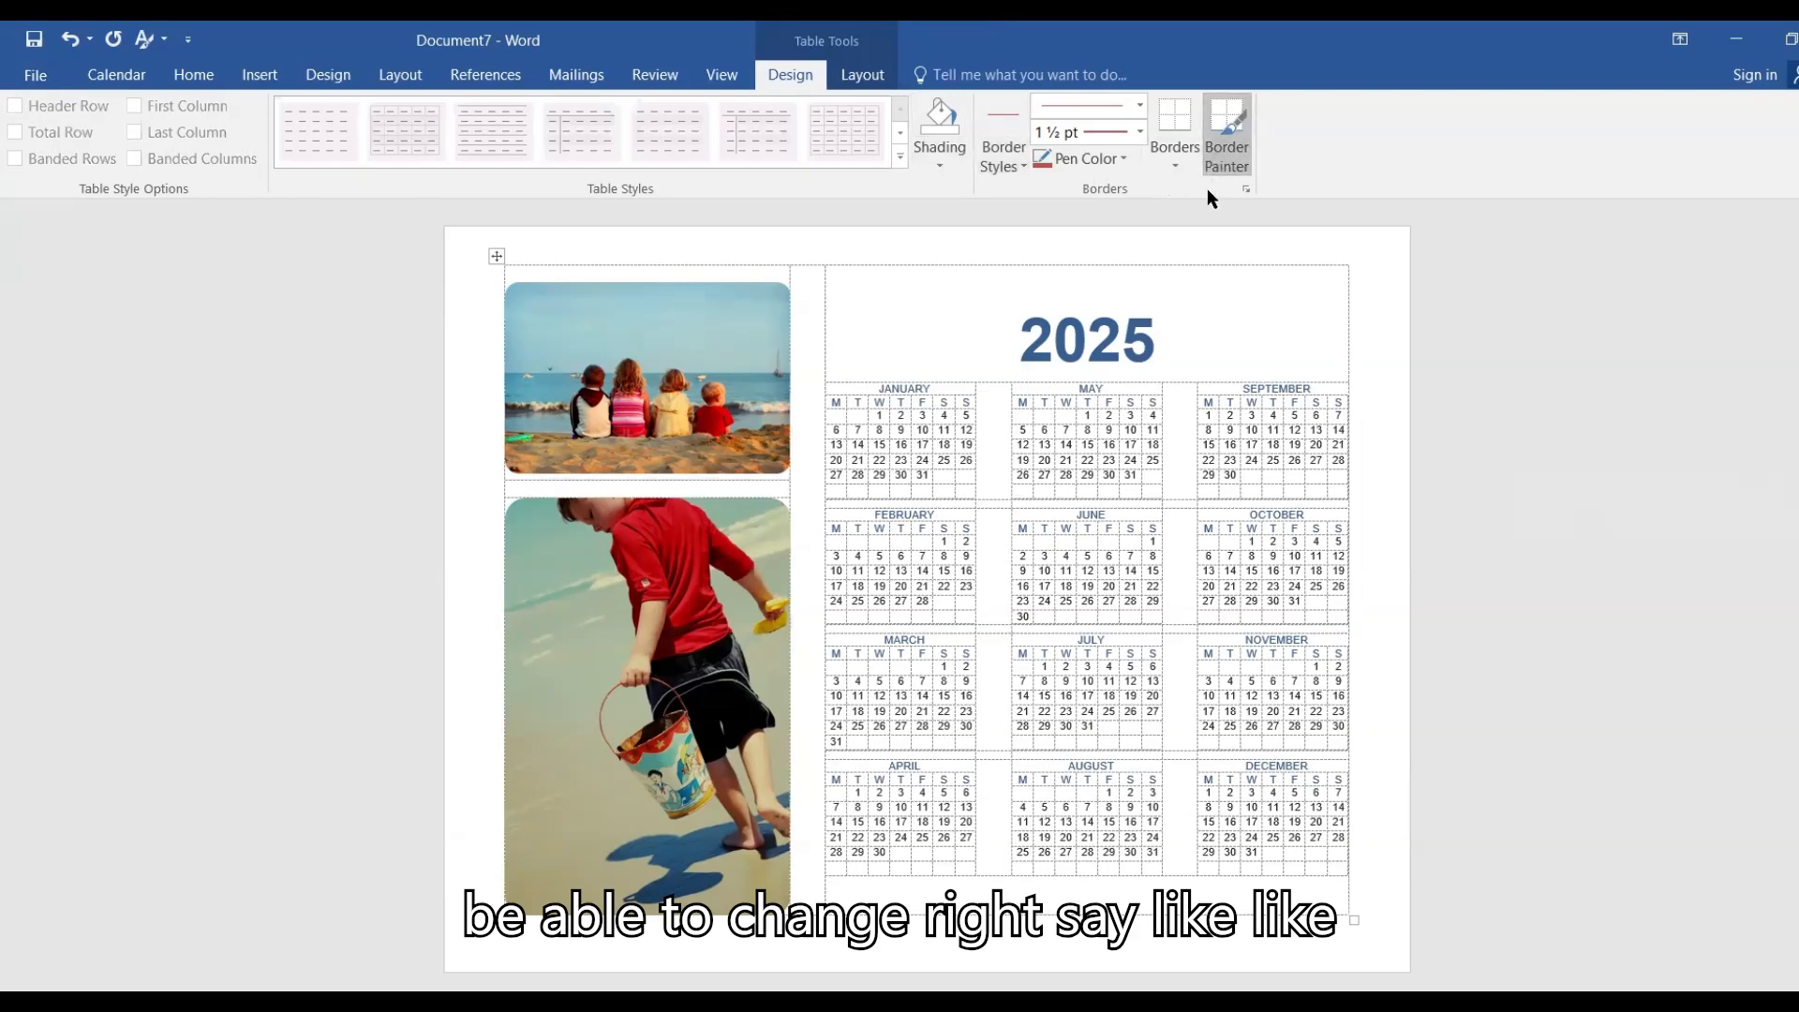
click(718, 77)
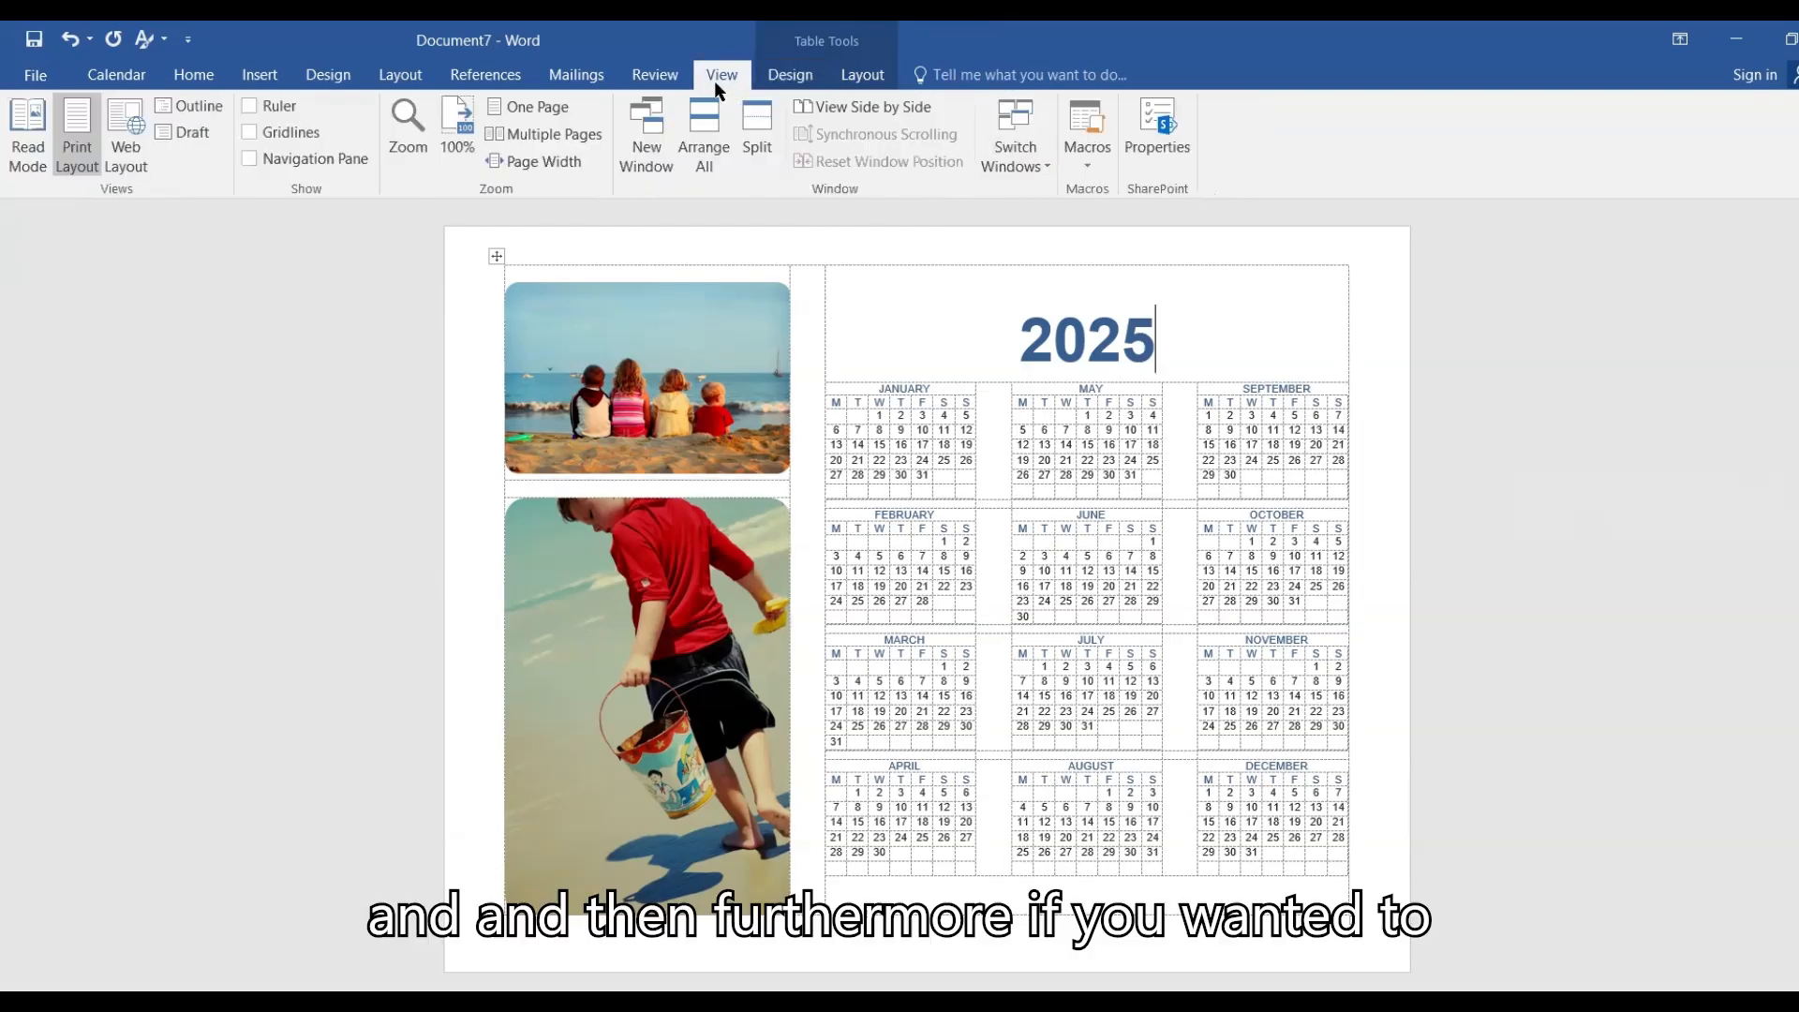
click(576, 74)
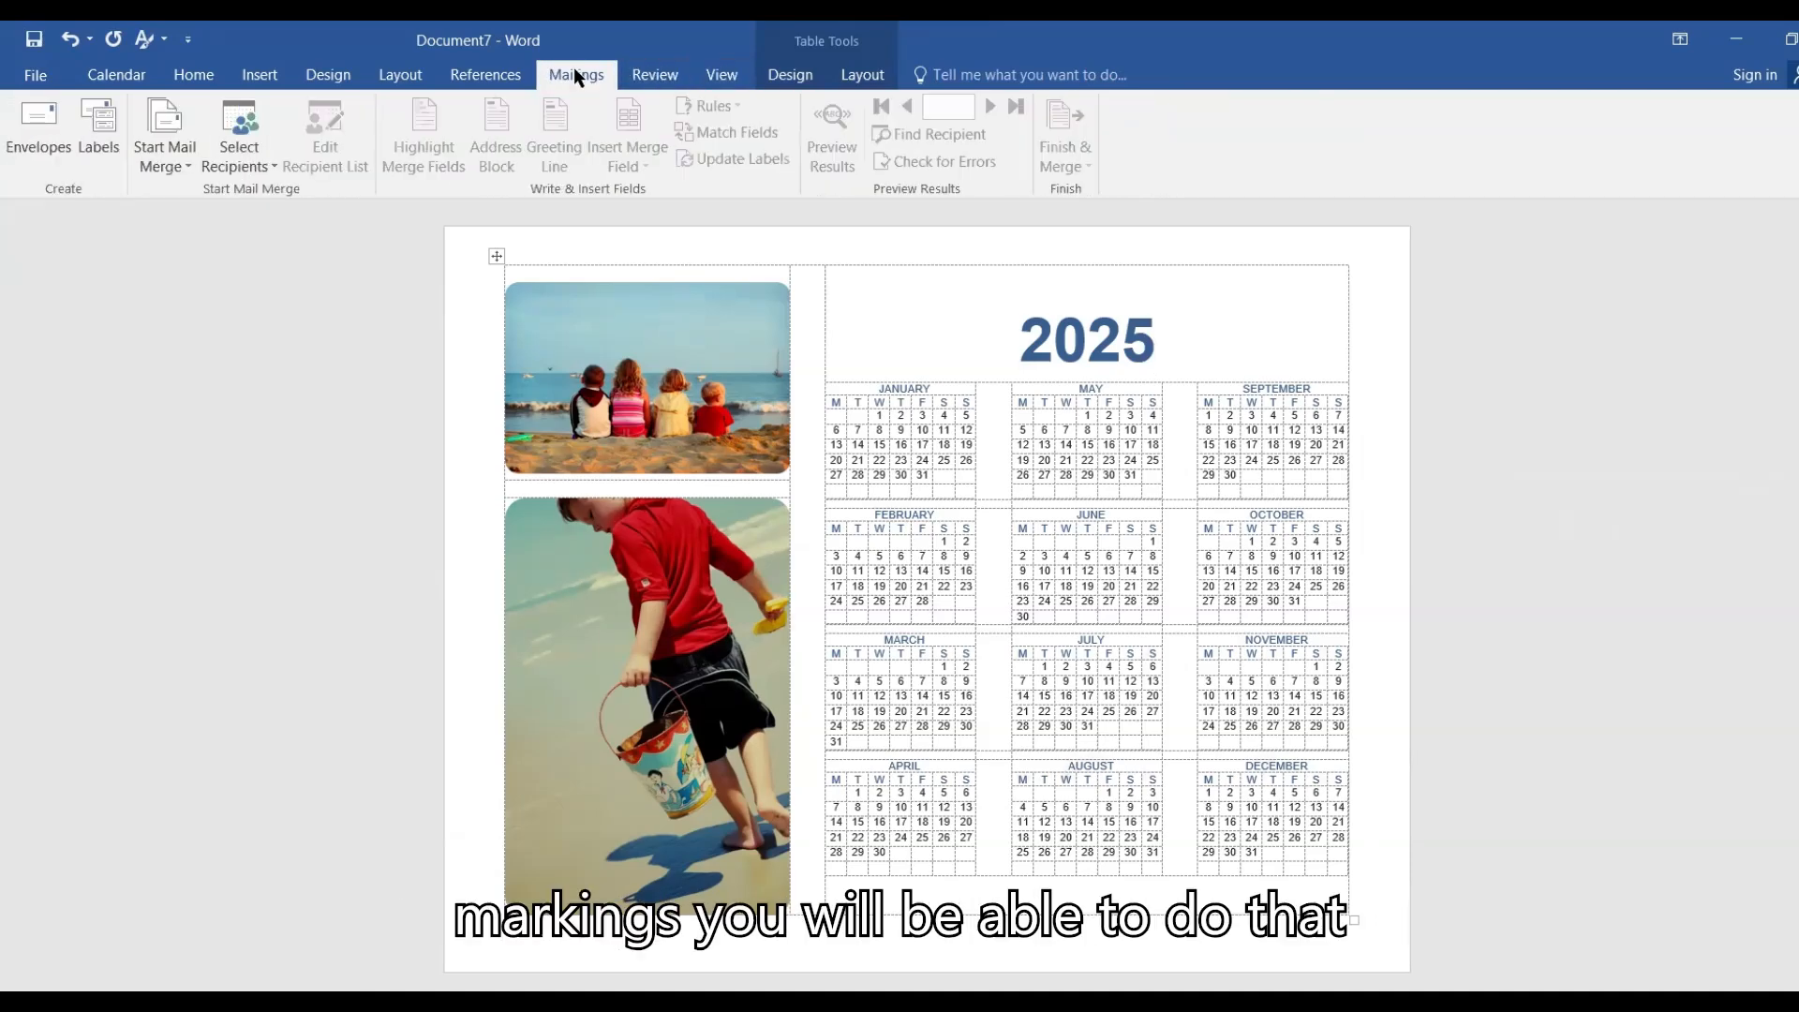
click(485, 71)
click(408, 79)
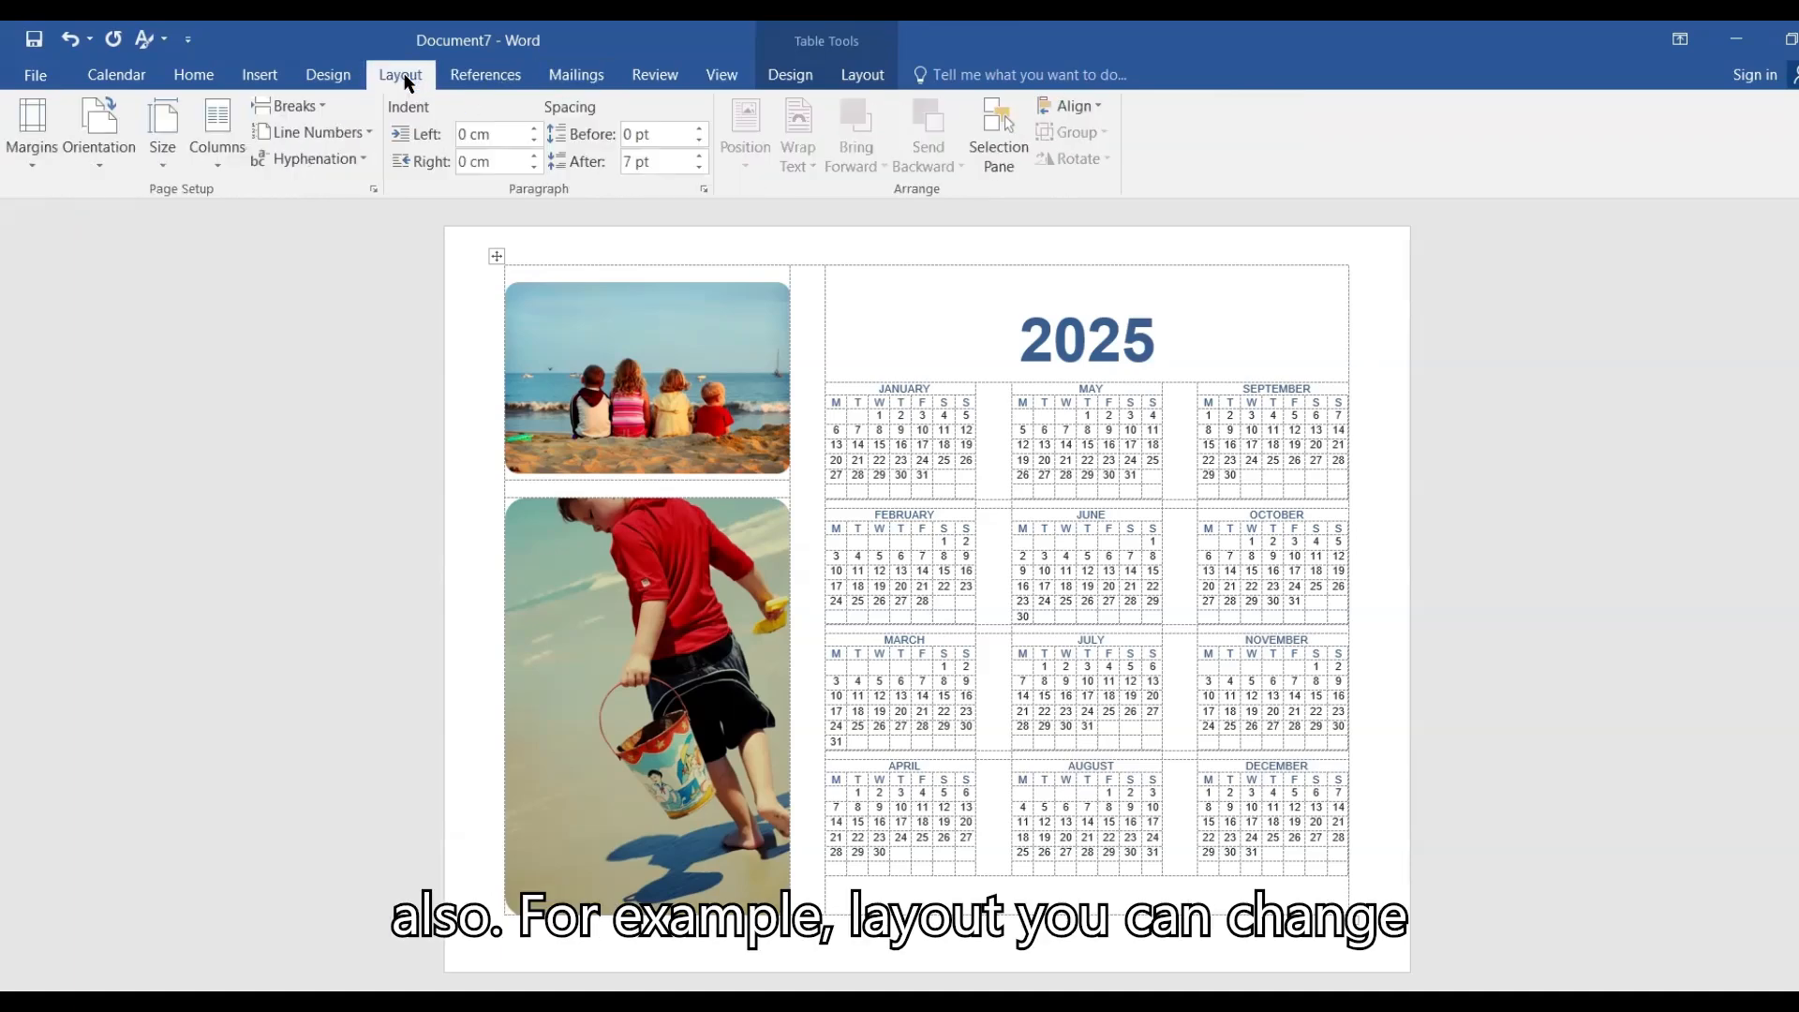
Try a dark grey shade of White, Background 1 as the page color, and reset the page to No Color
click(354, 81)
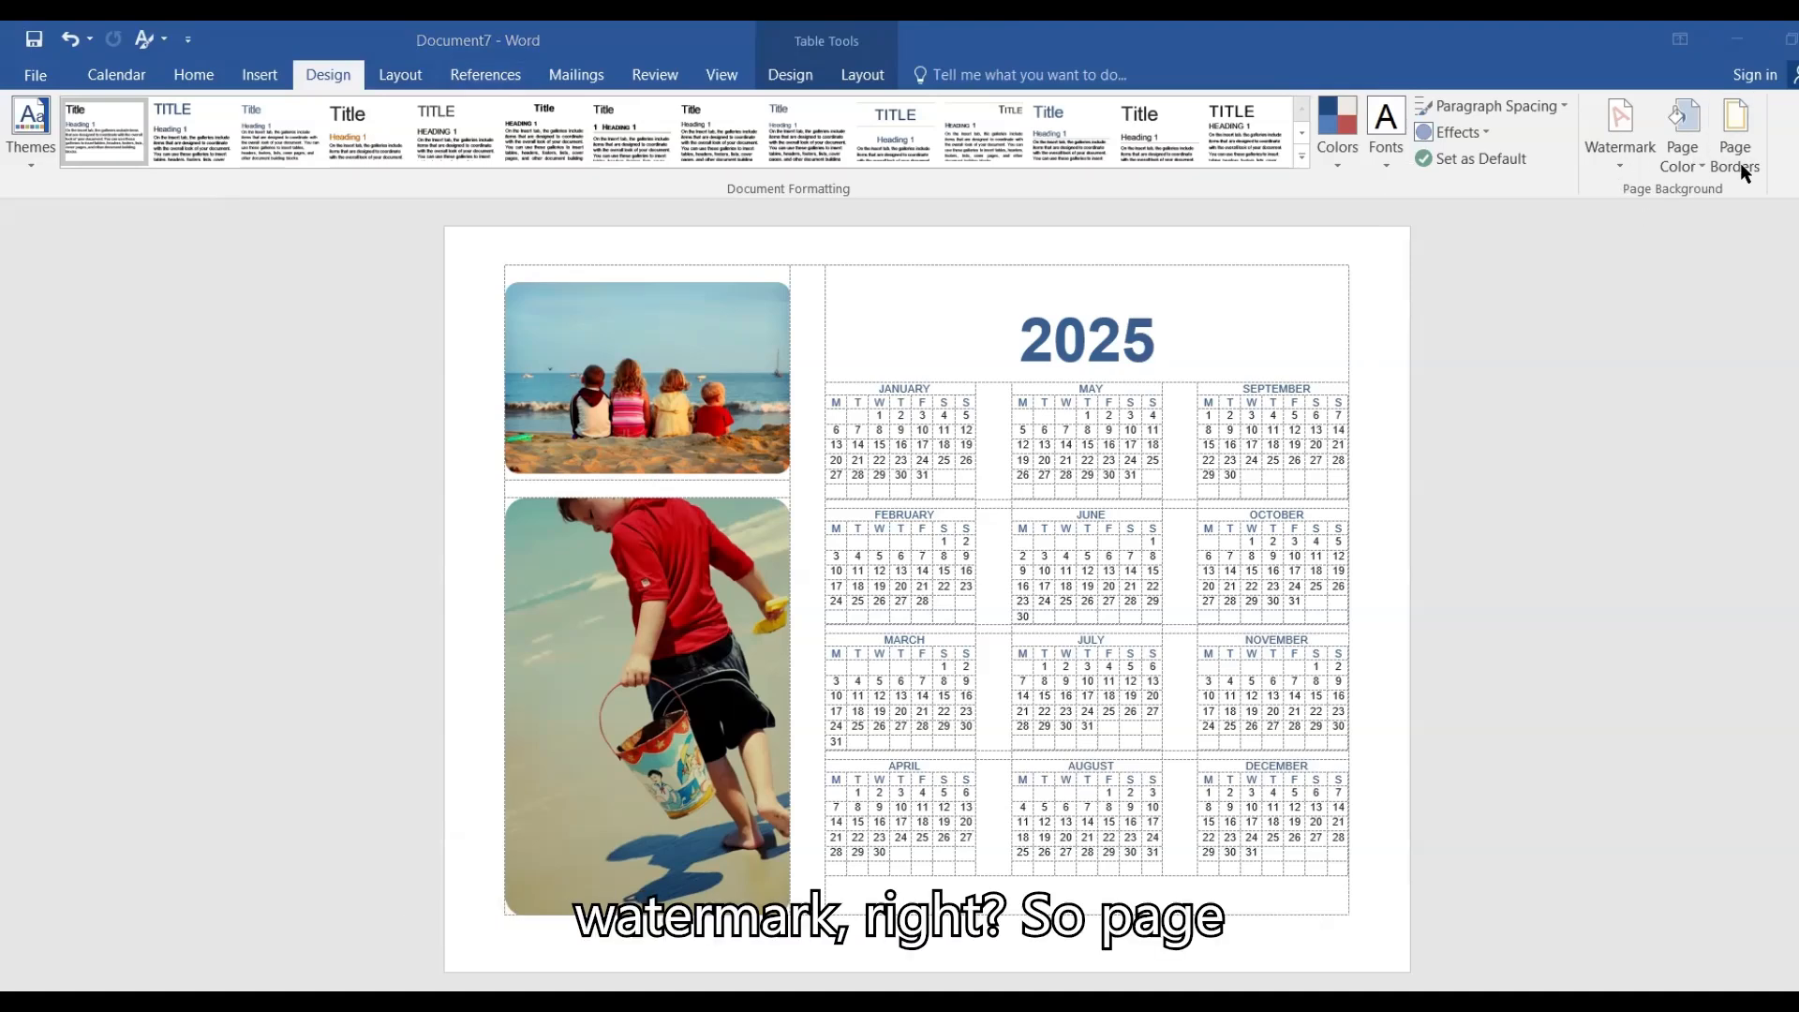
click(1694, 161)
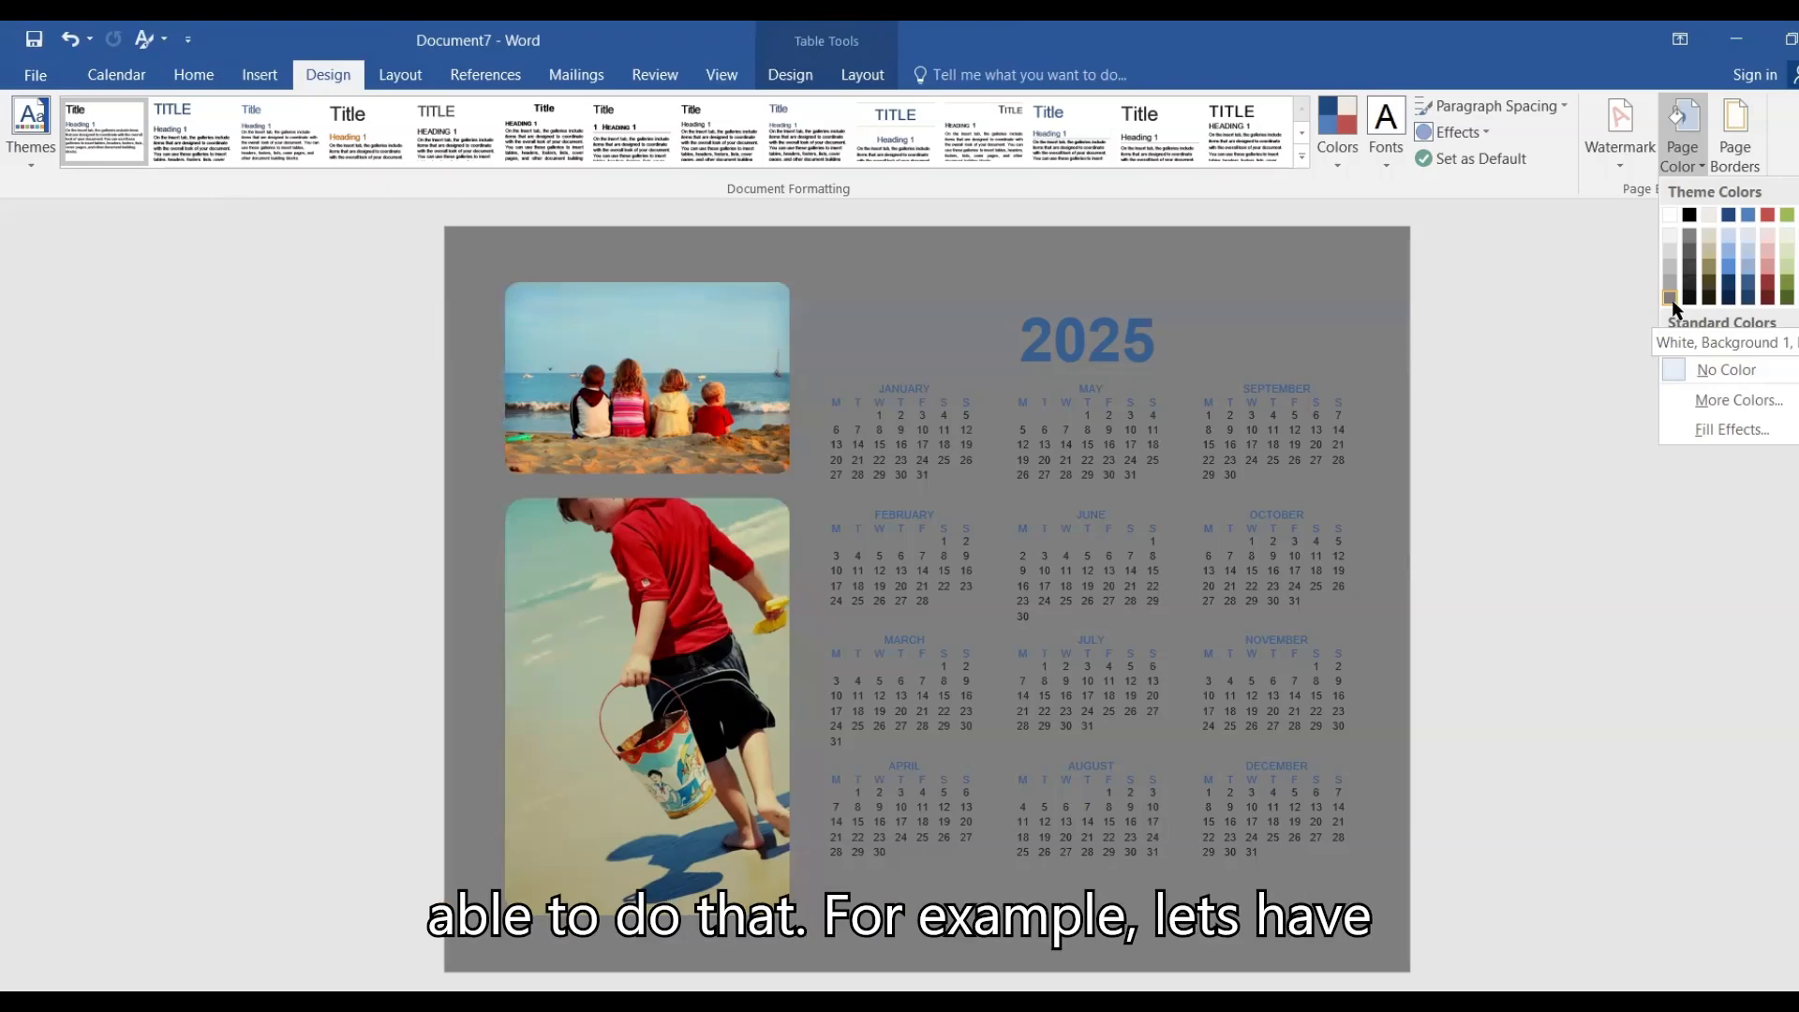
click(1671, 299)
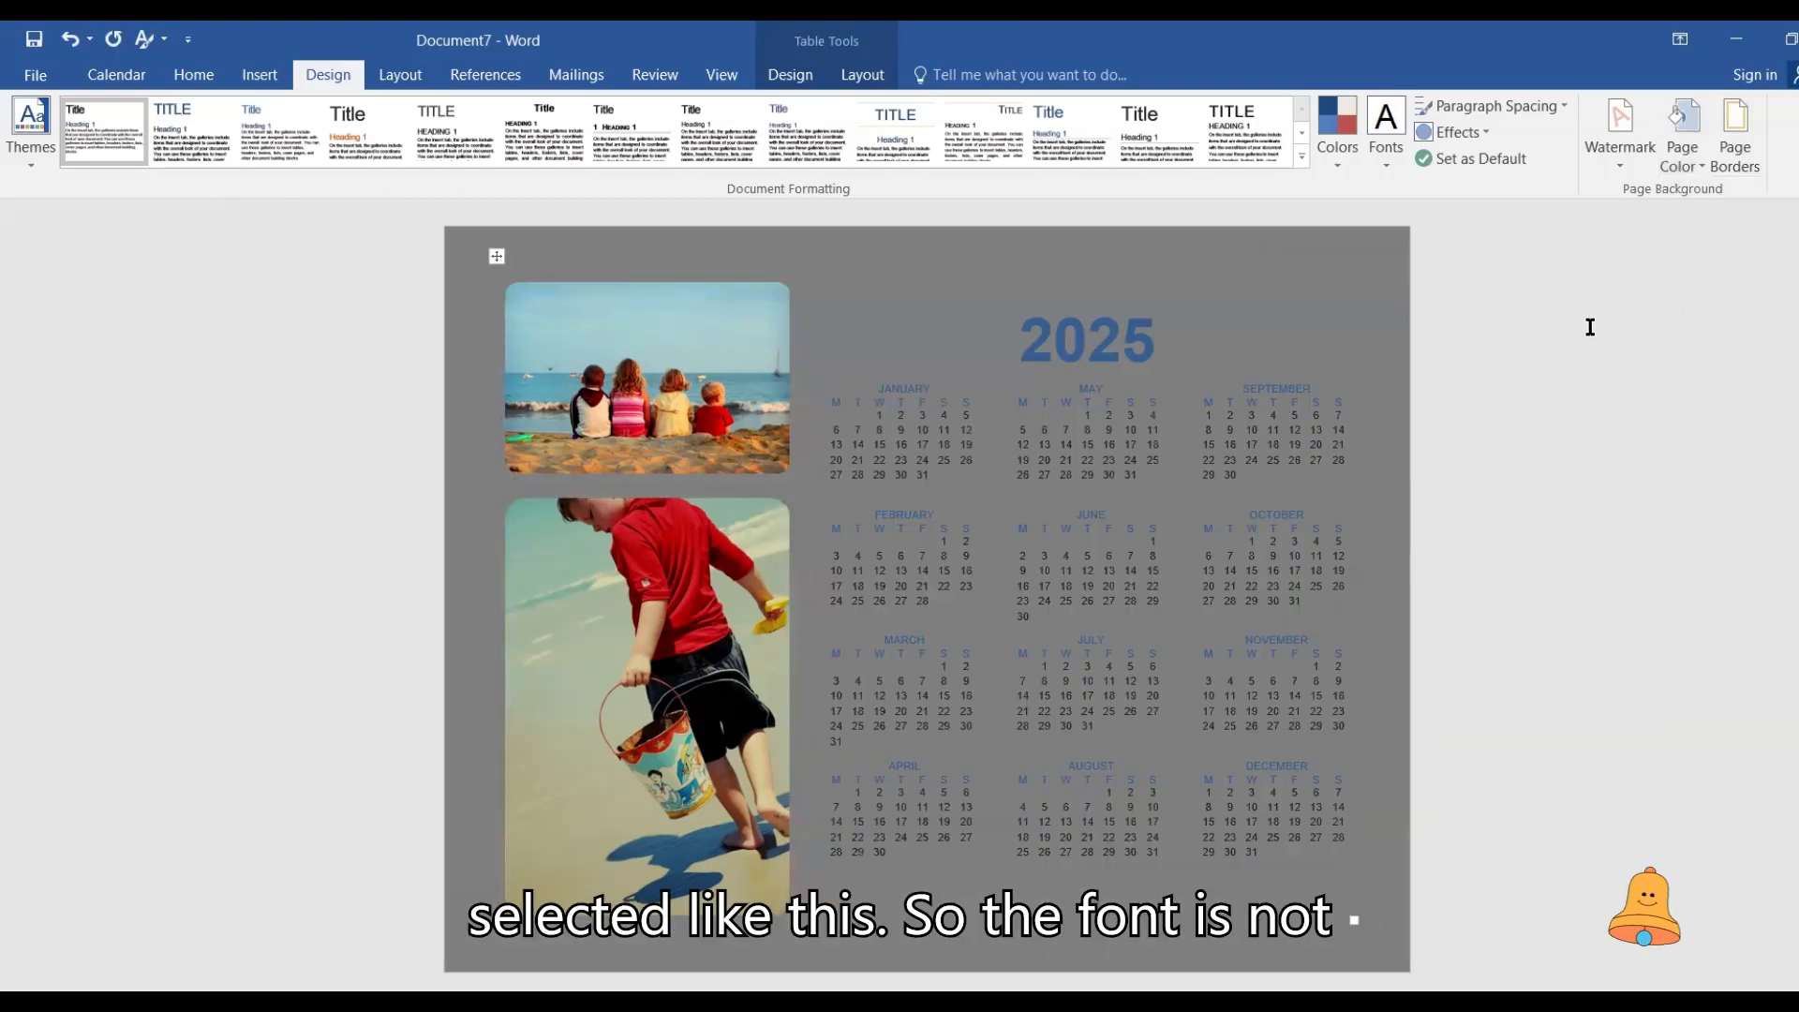
click(1677, 159)
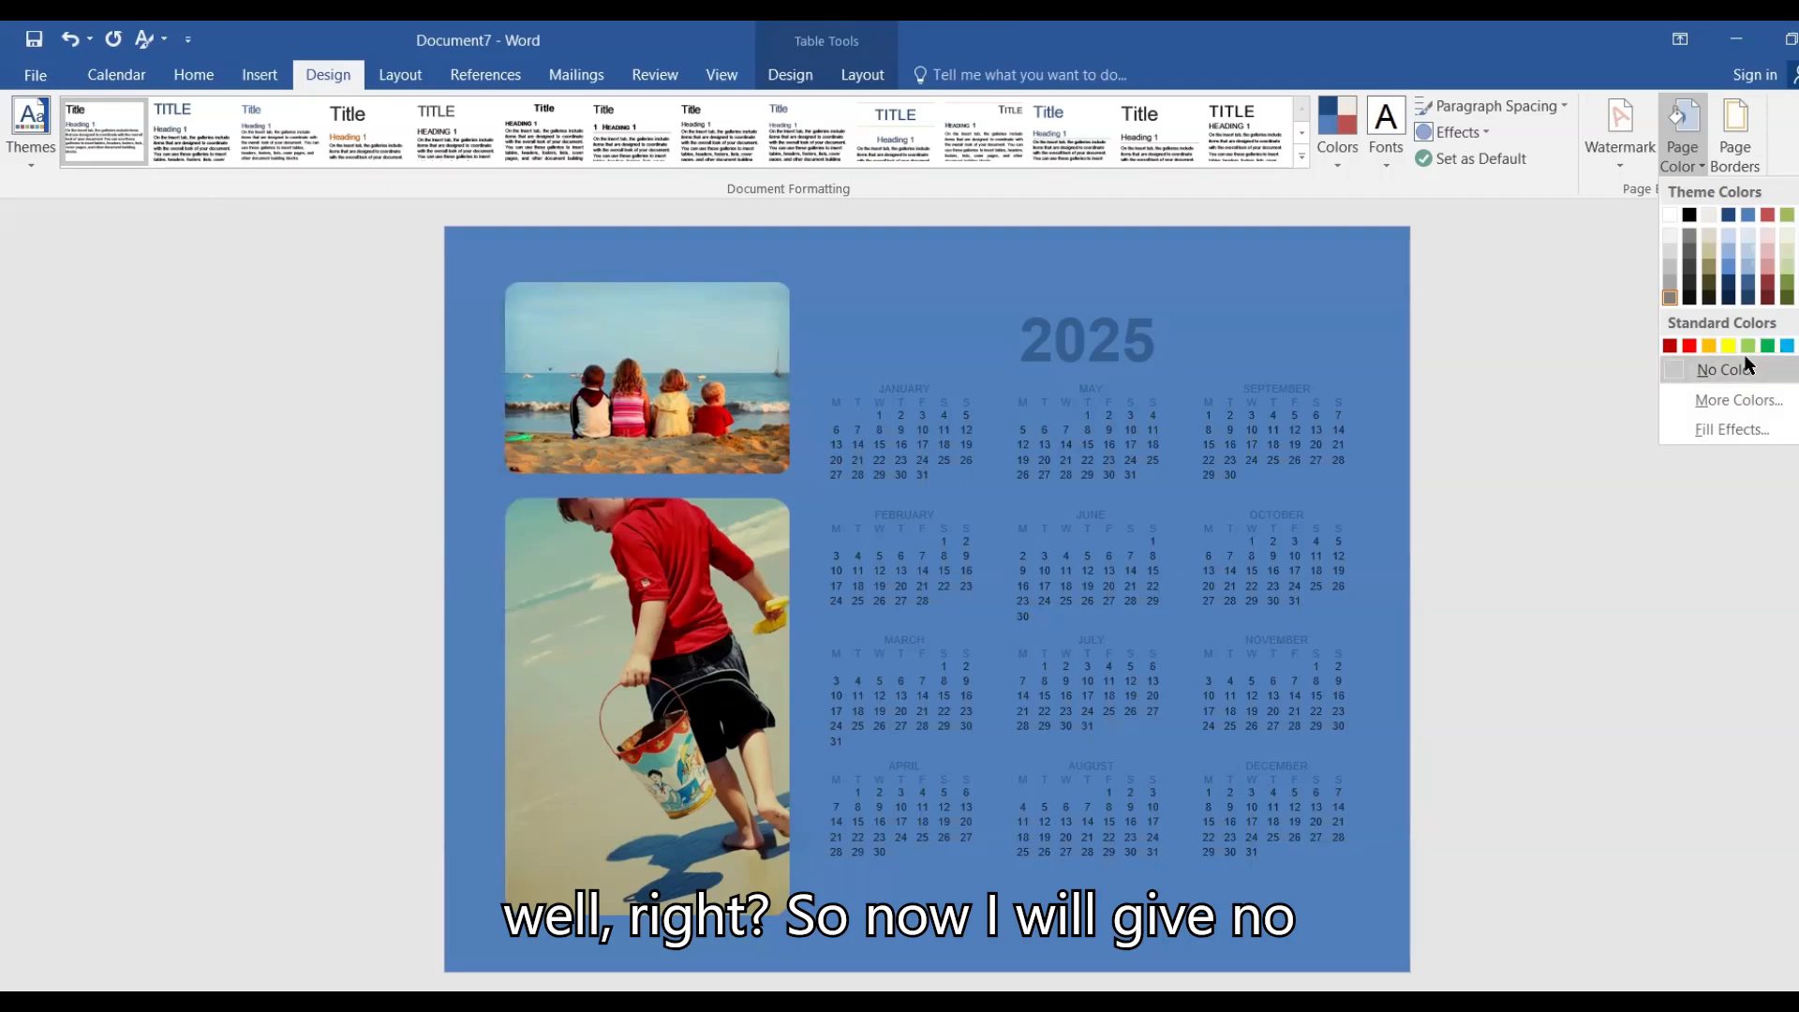
click(1739, 361)
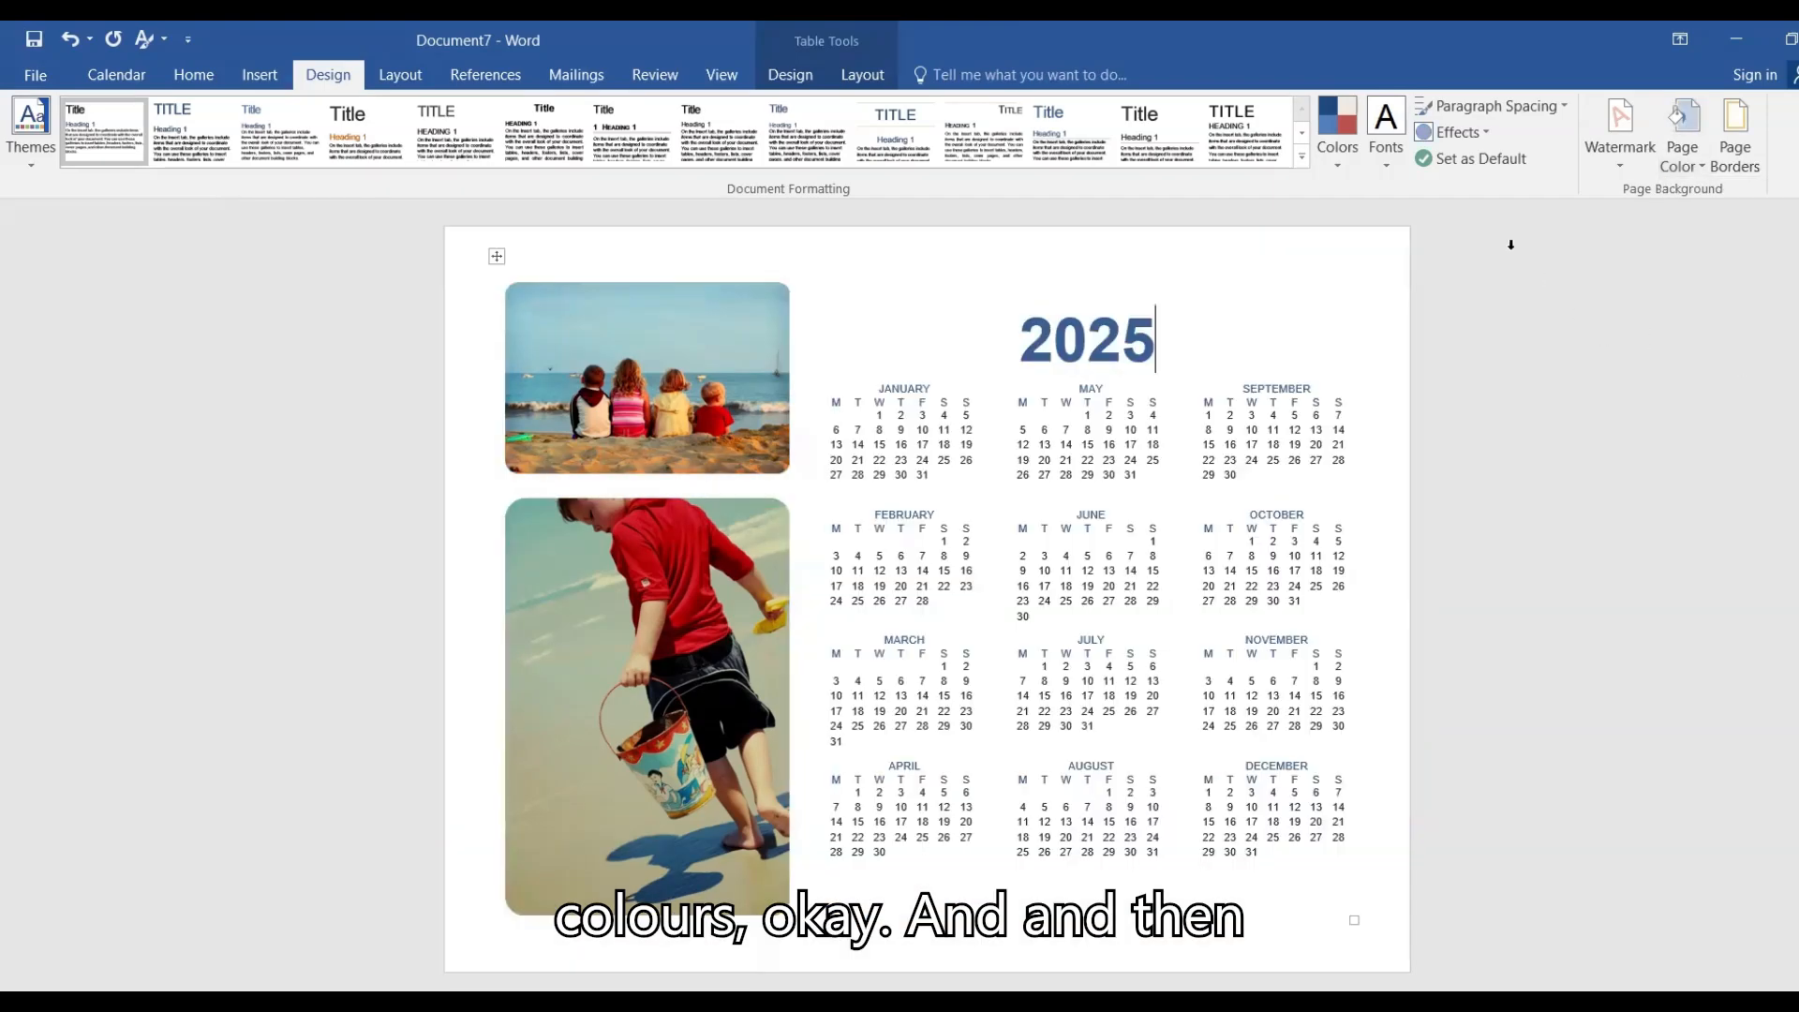
Add a custom diagonal text watermark reading 2025 with its size set to Auto
click(1617, 163)
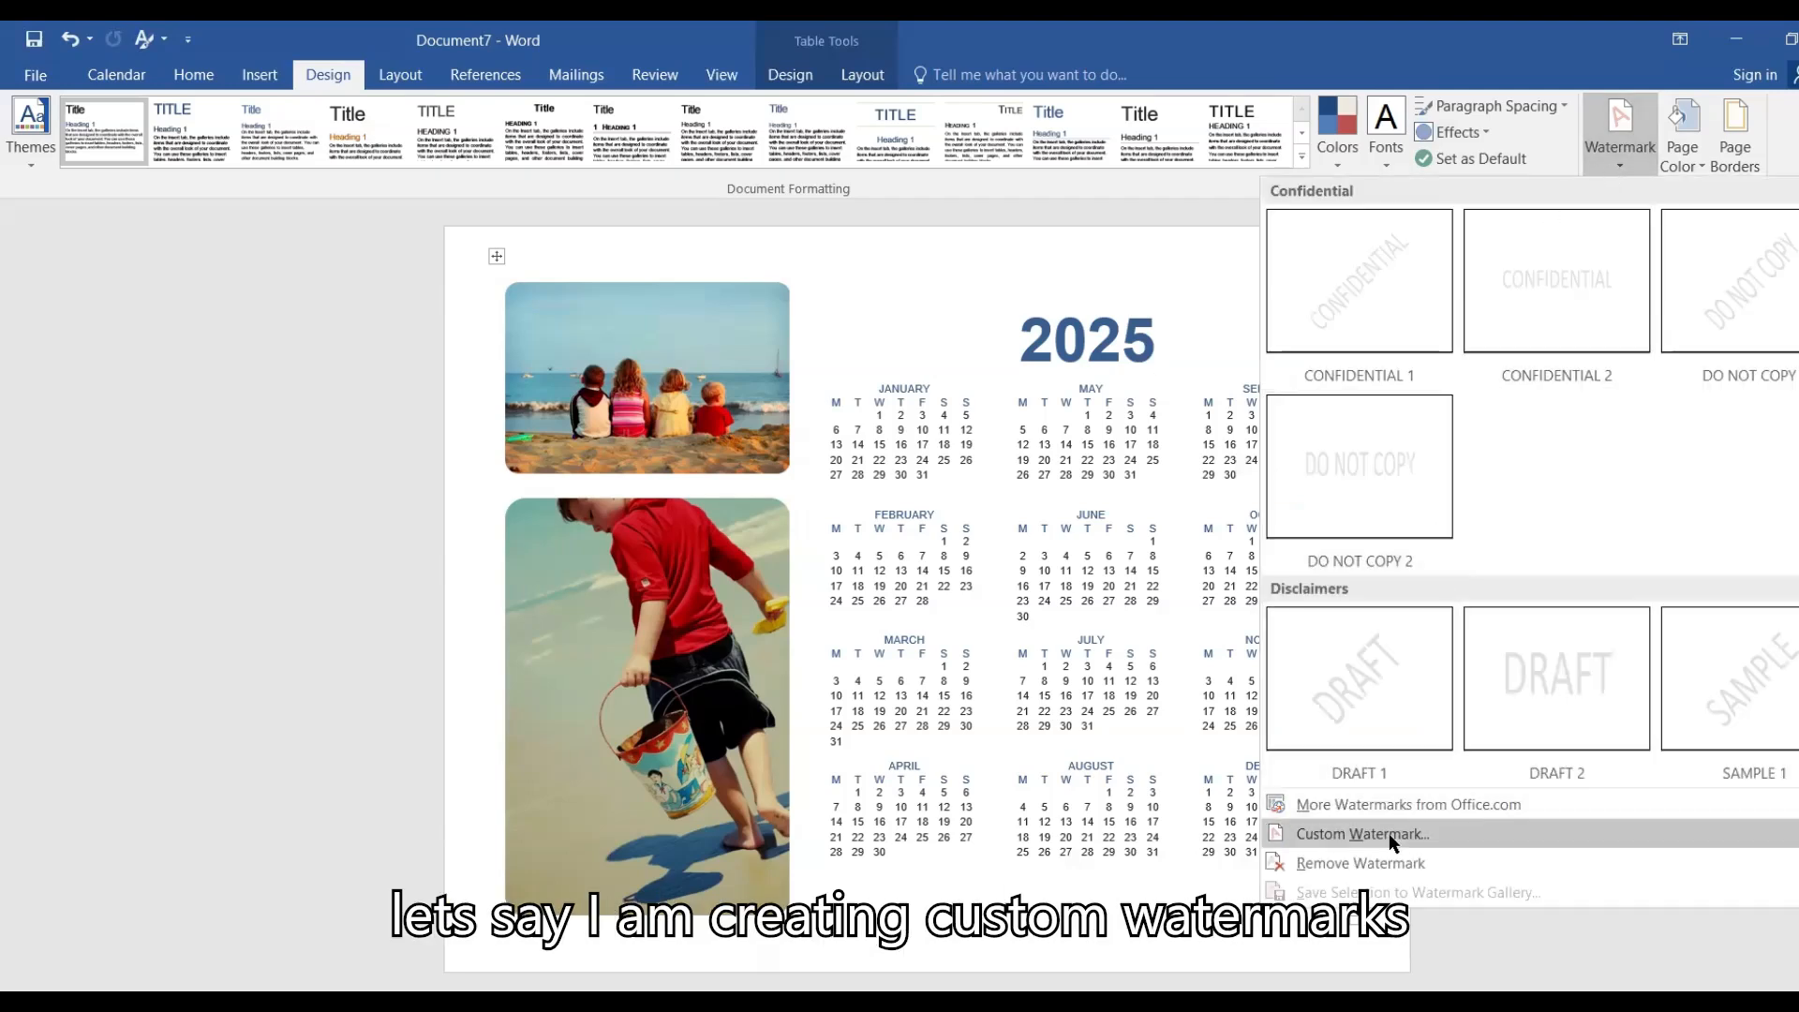
click(1389, 833)
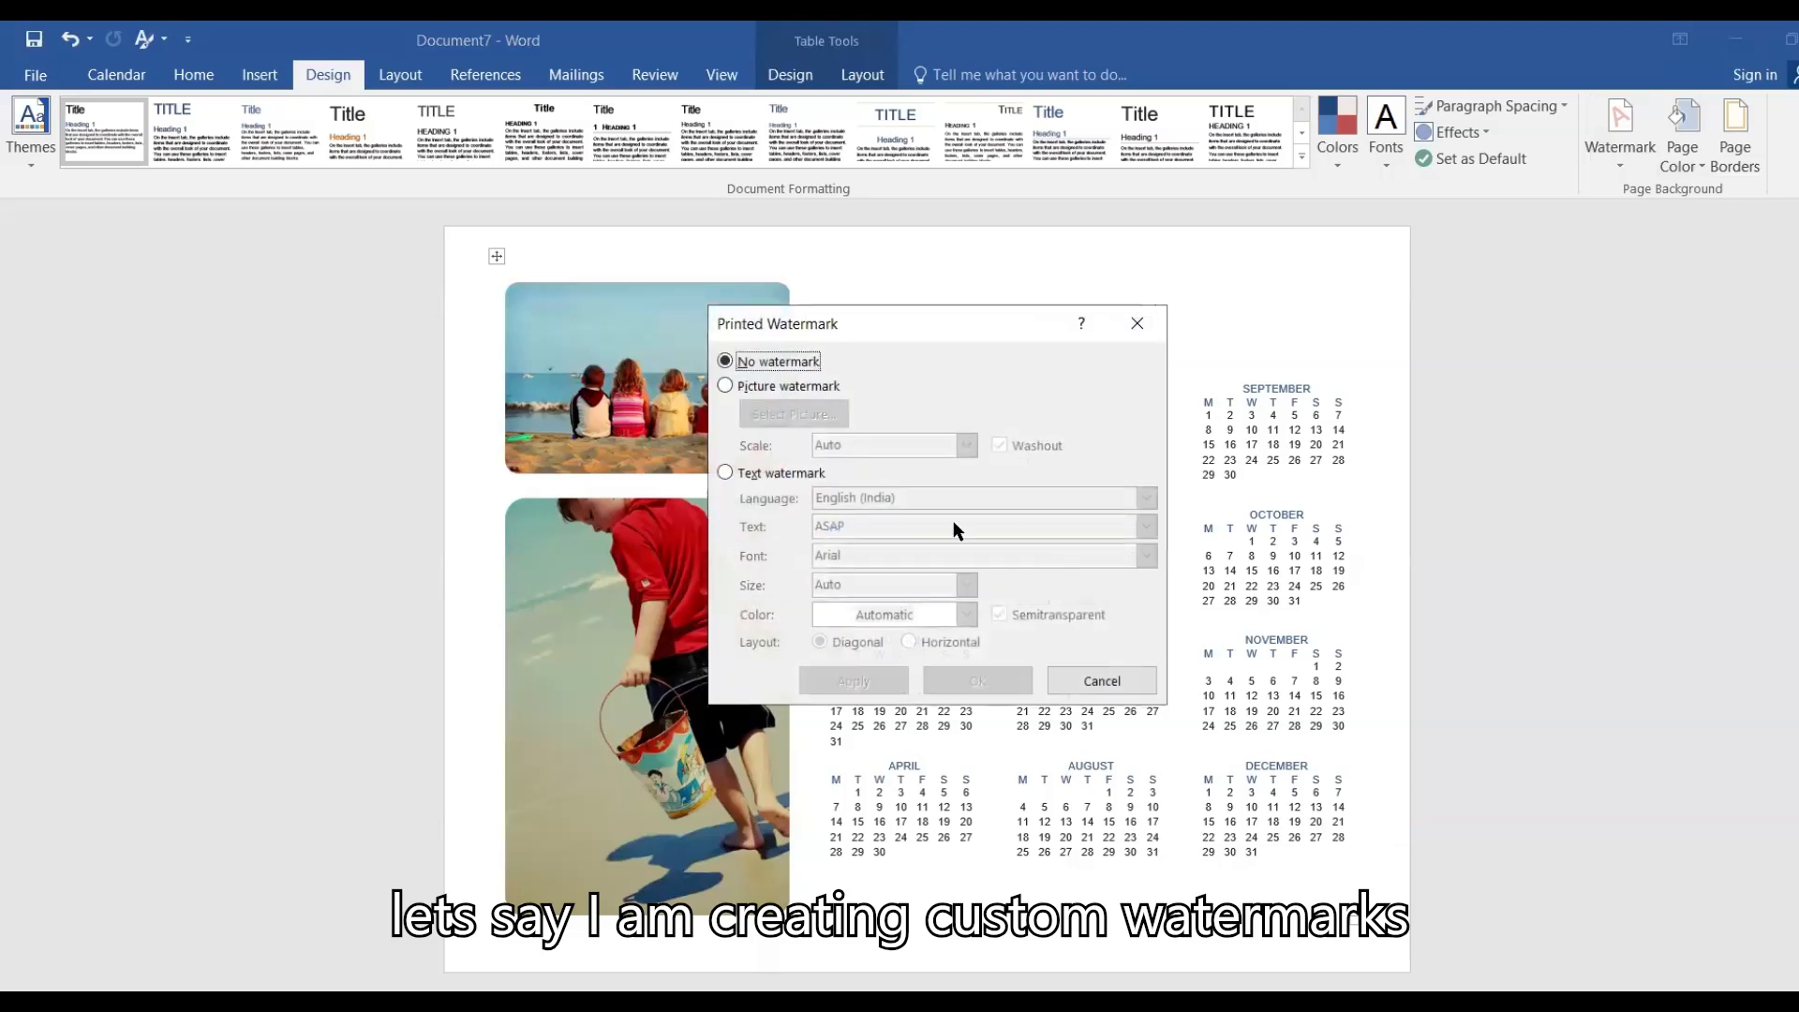
click(727, 473)
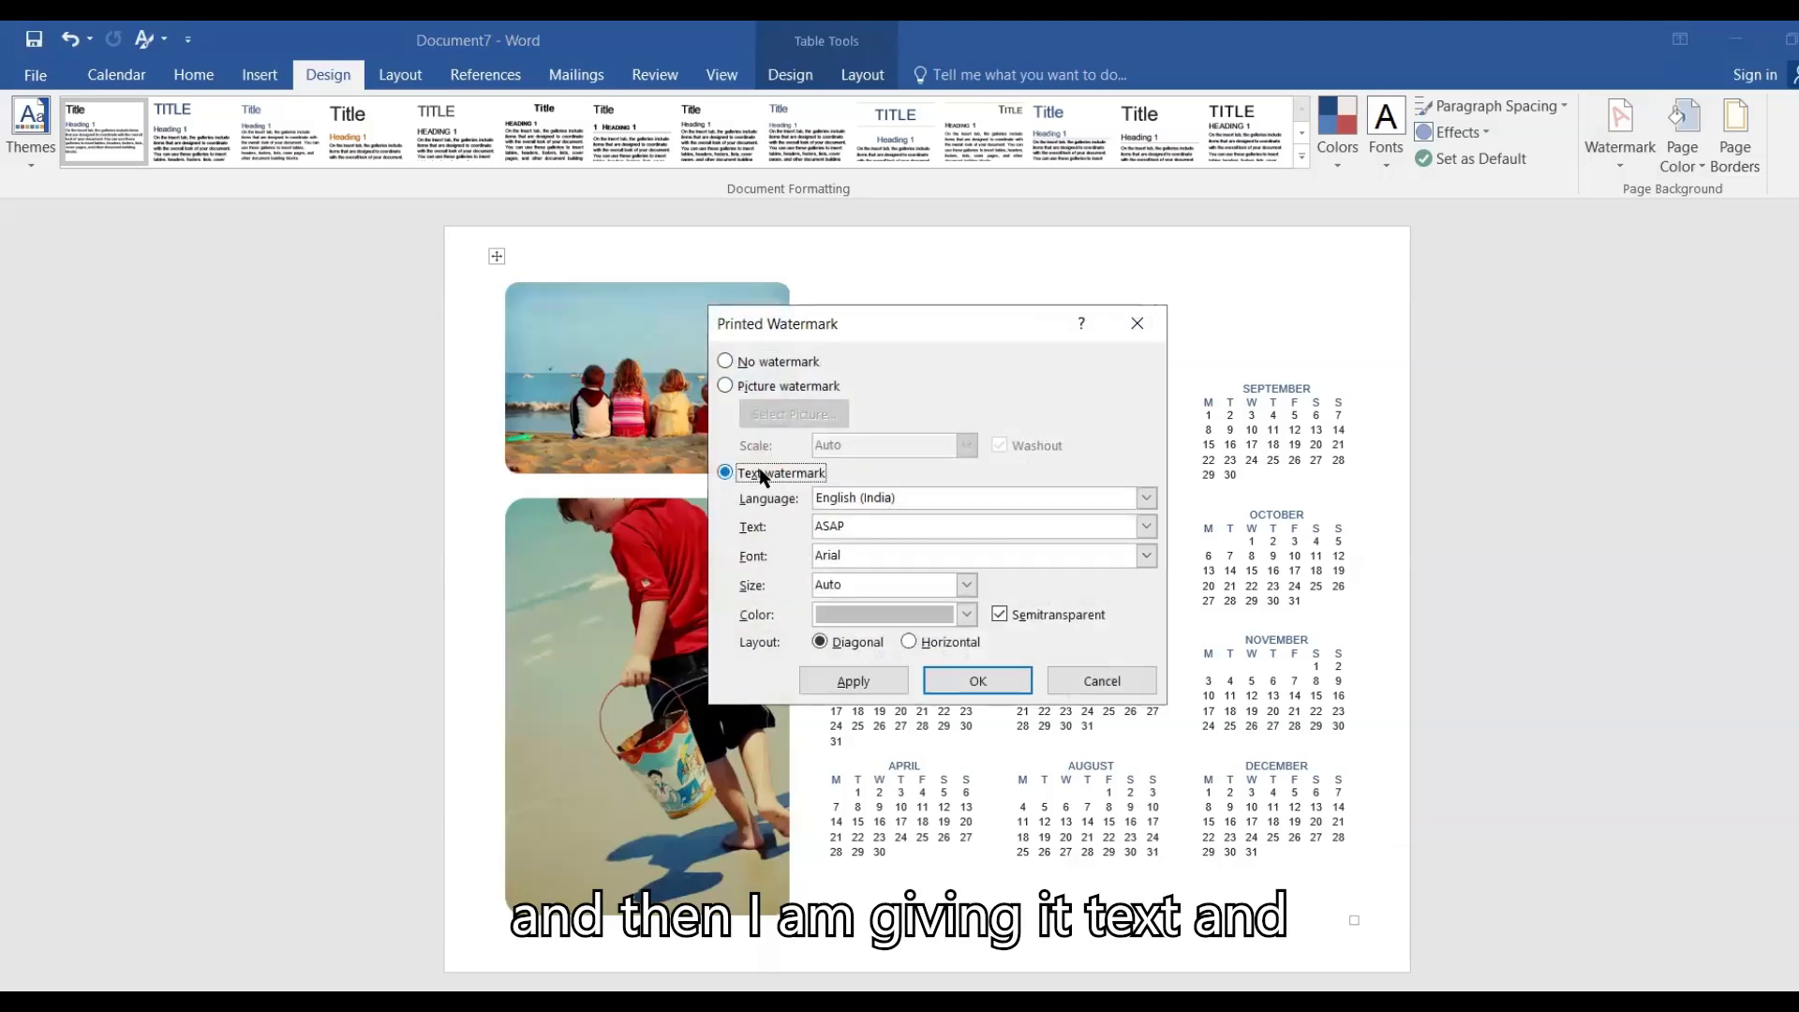
drag(895, 526, 723, 517)
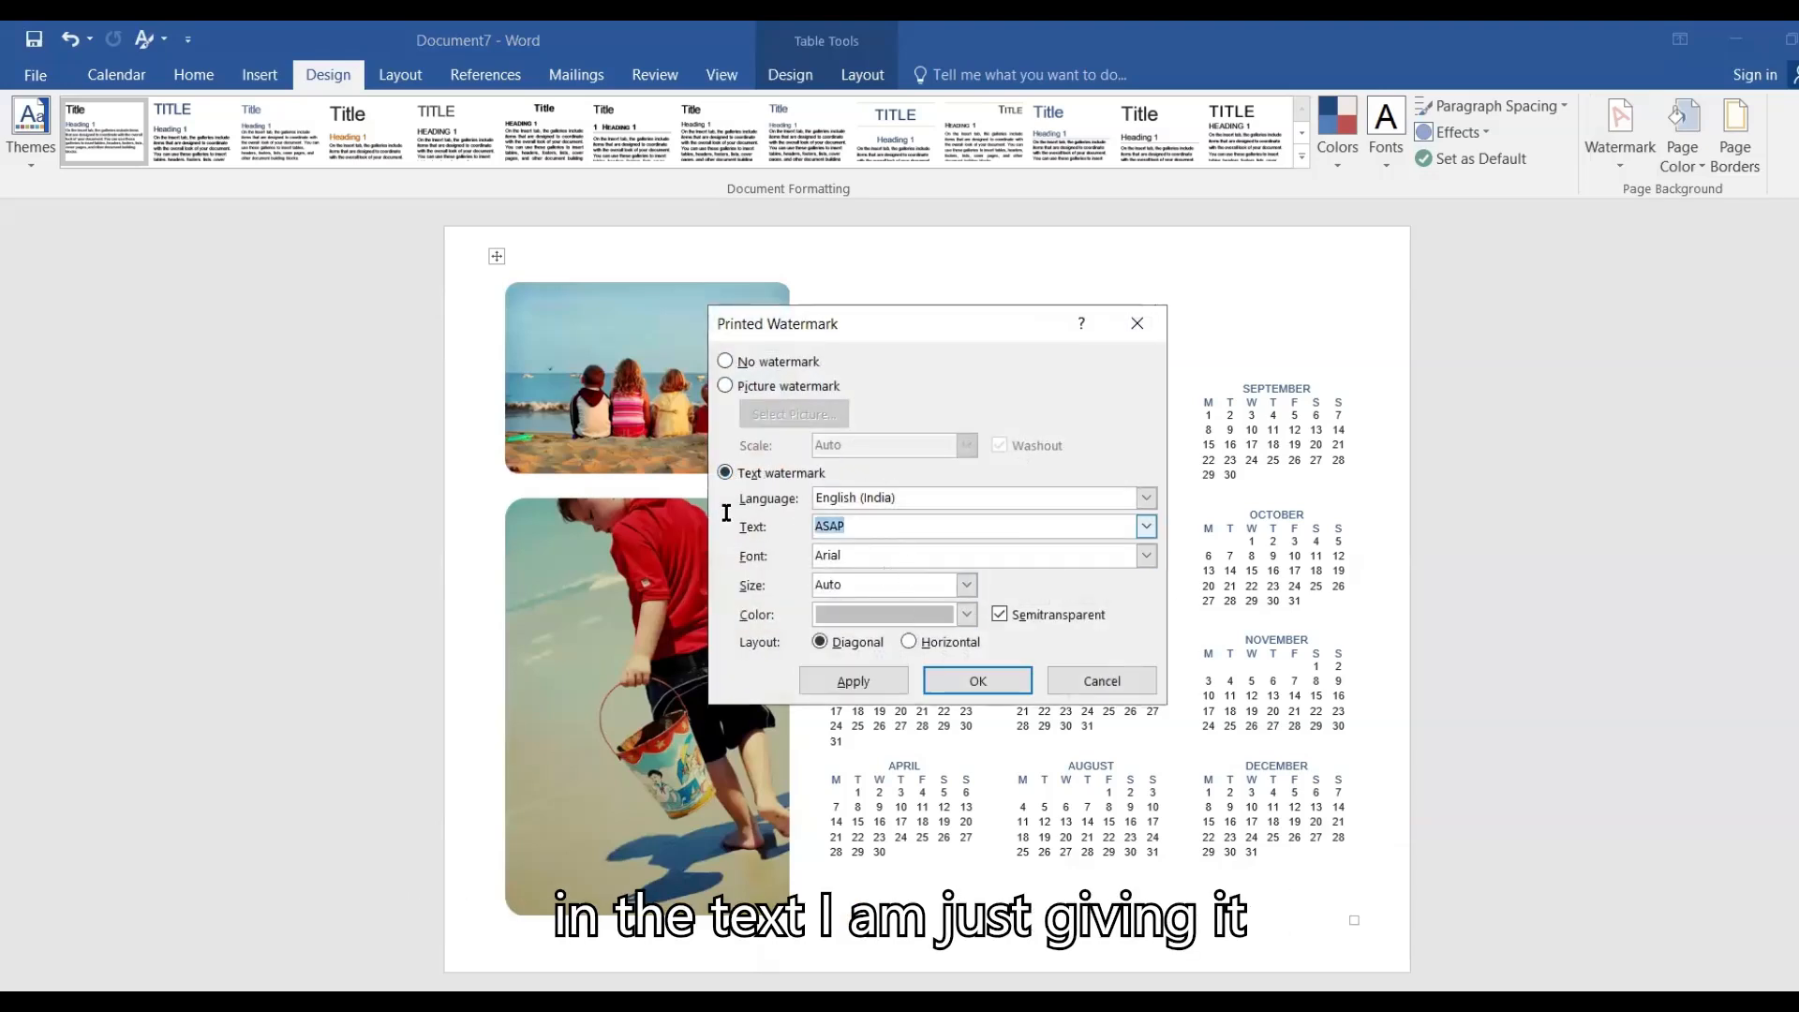
text(2025)
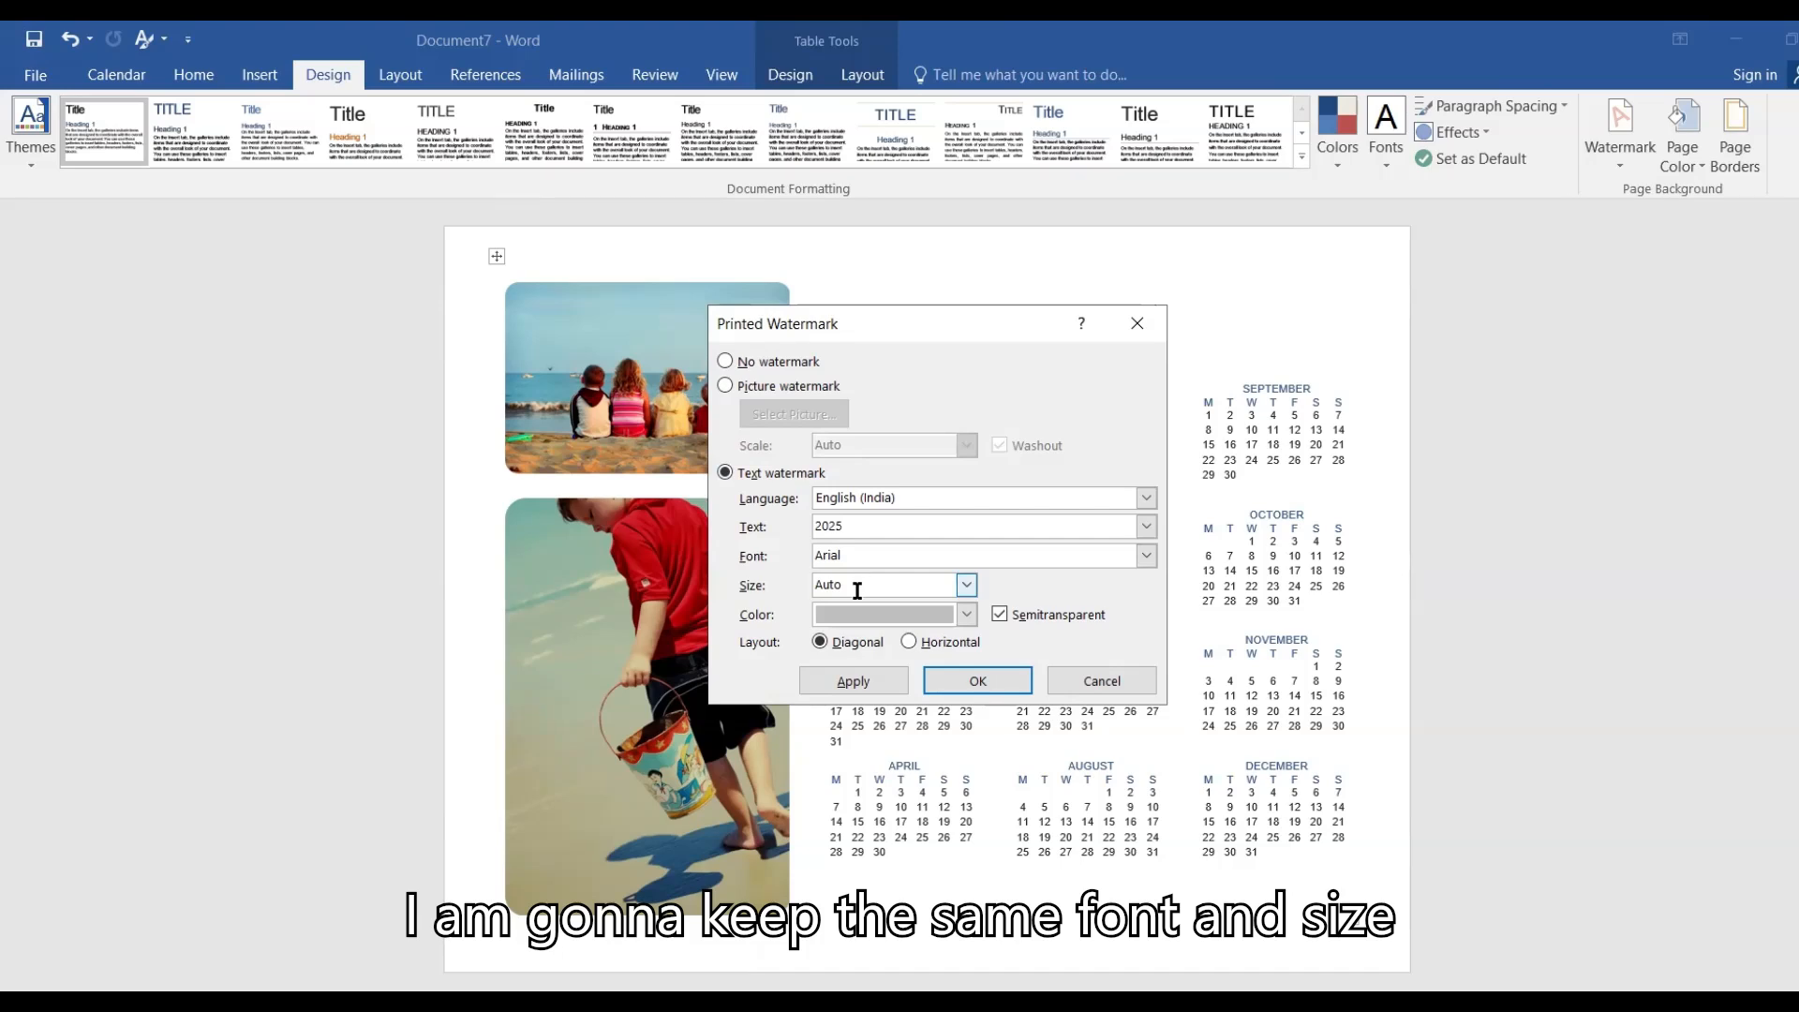
click(960, 587)
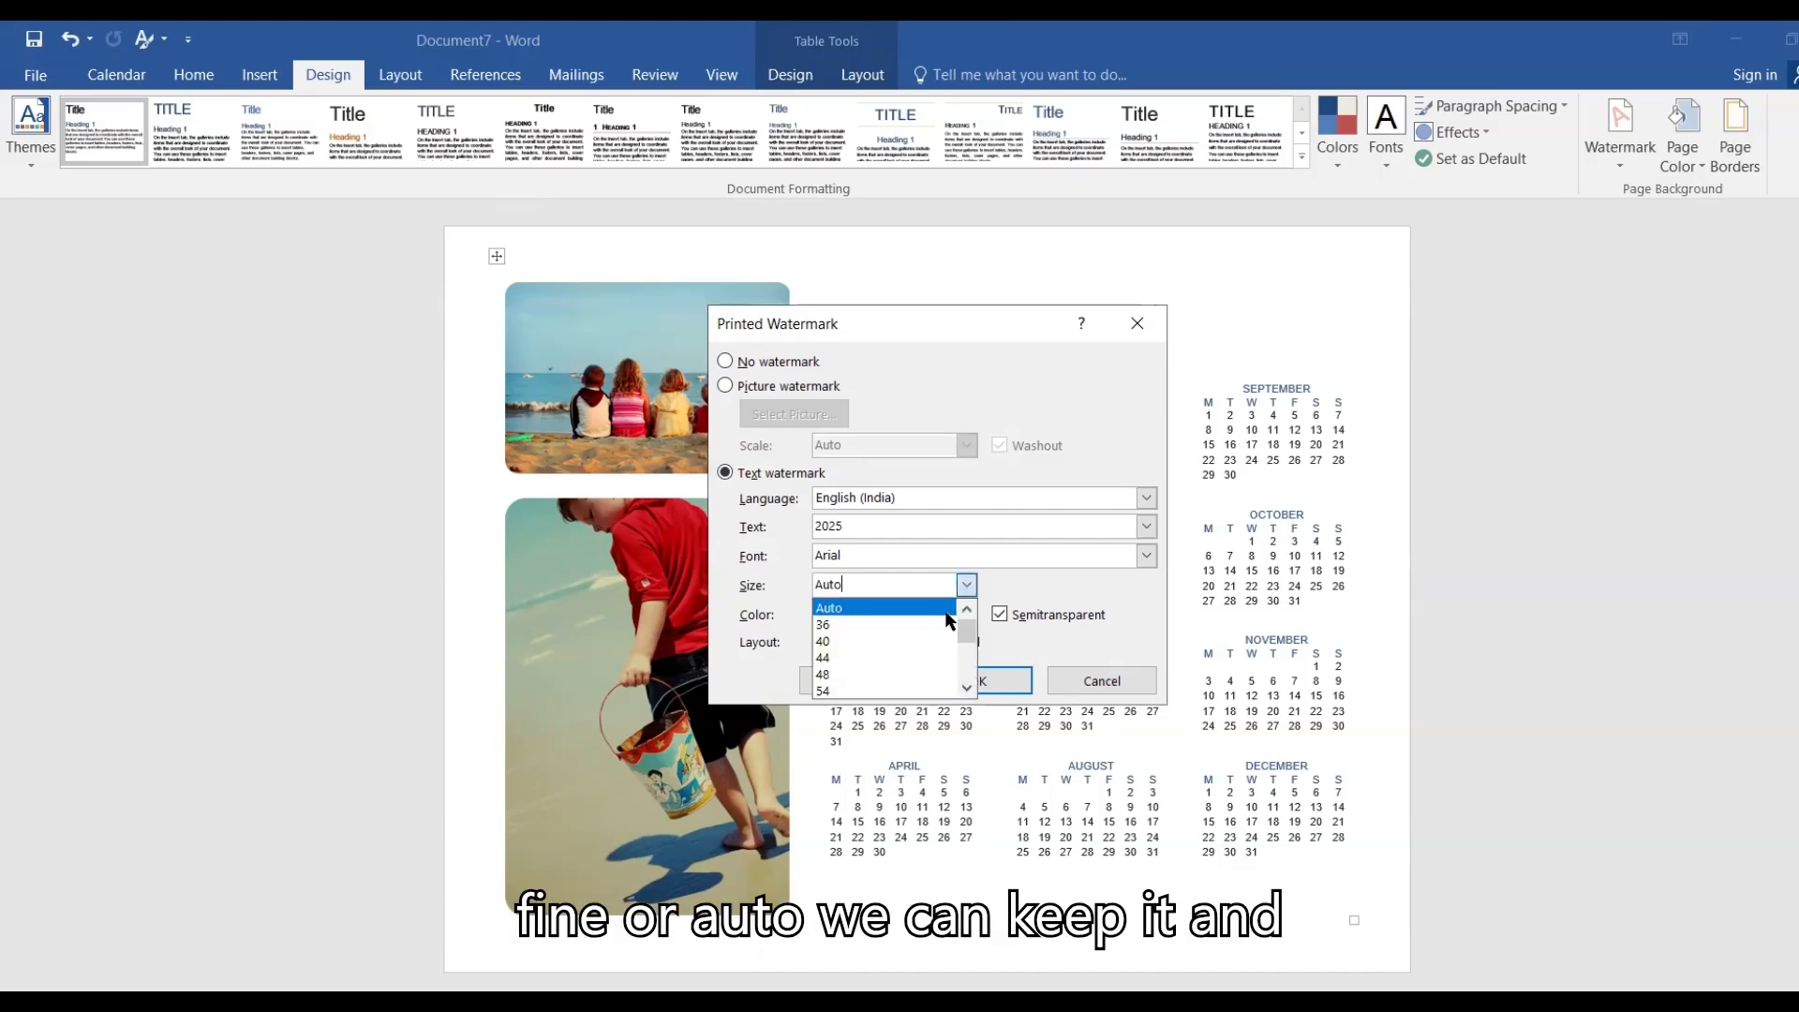
click(946, 609)
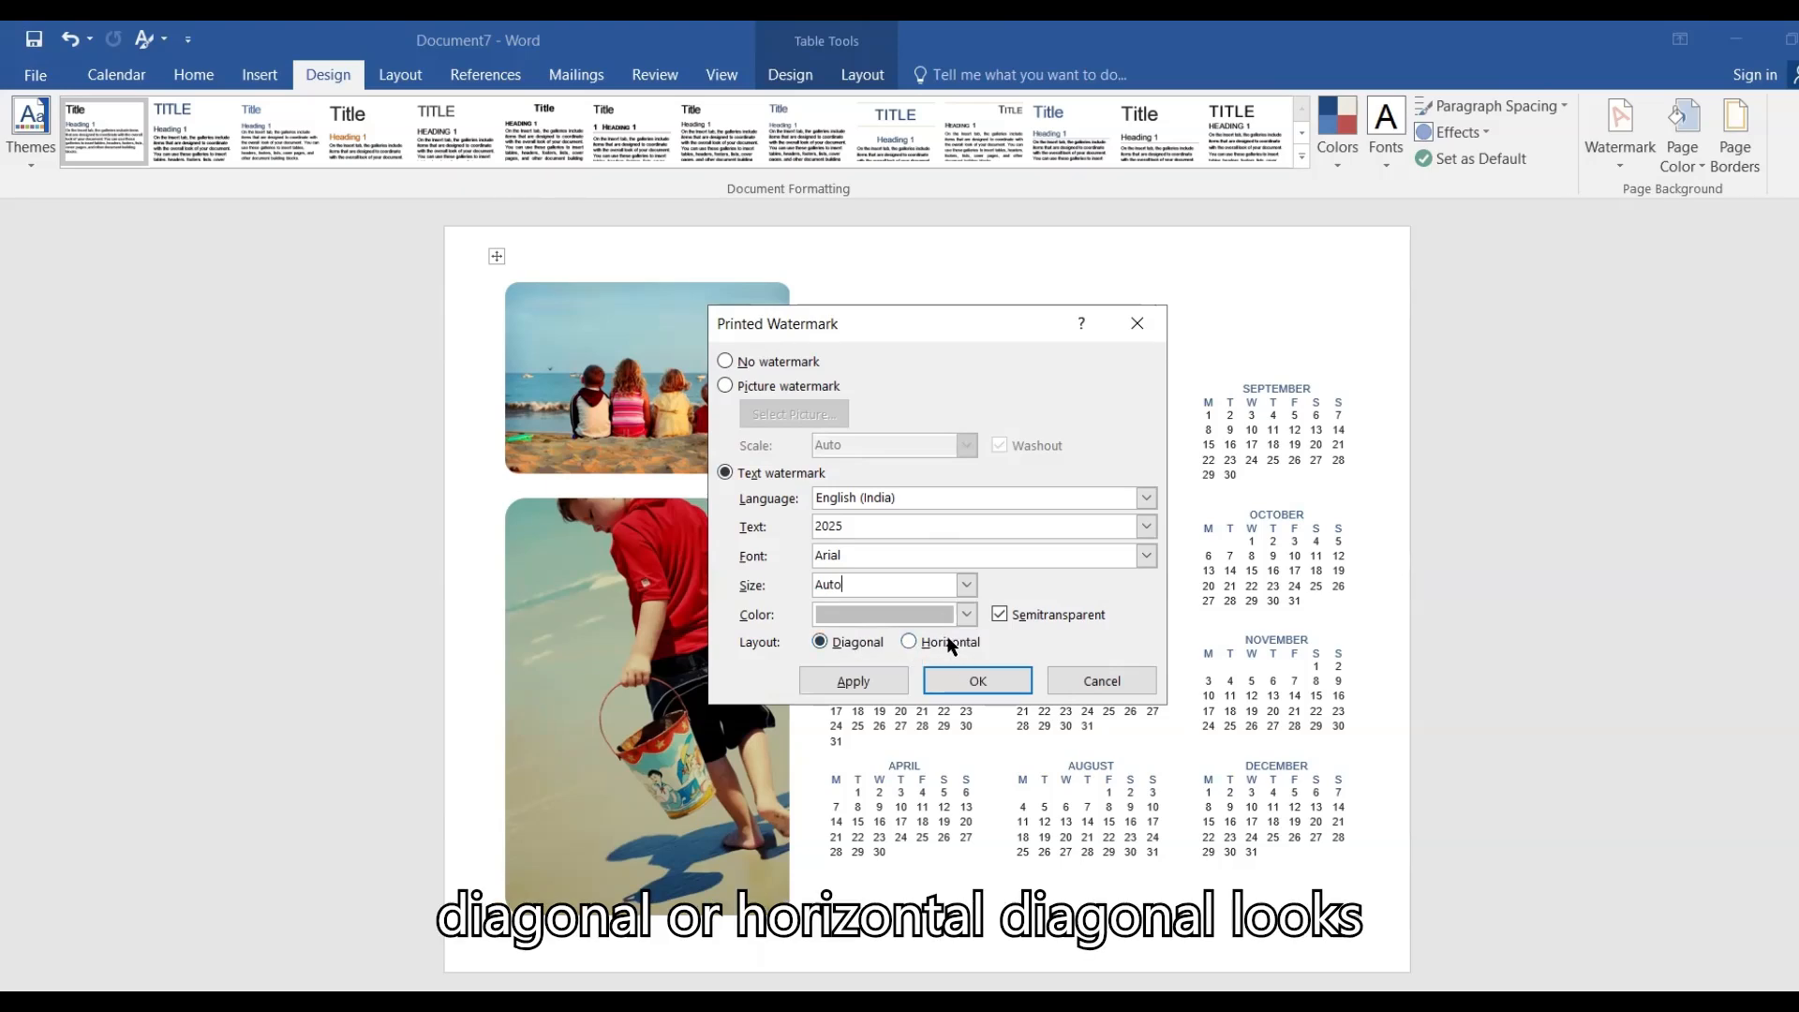
click(972, 677)
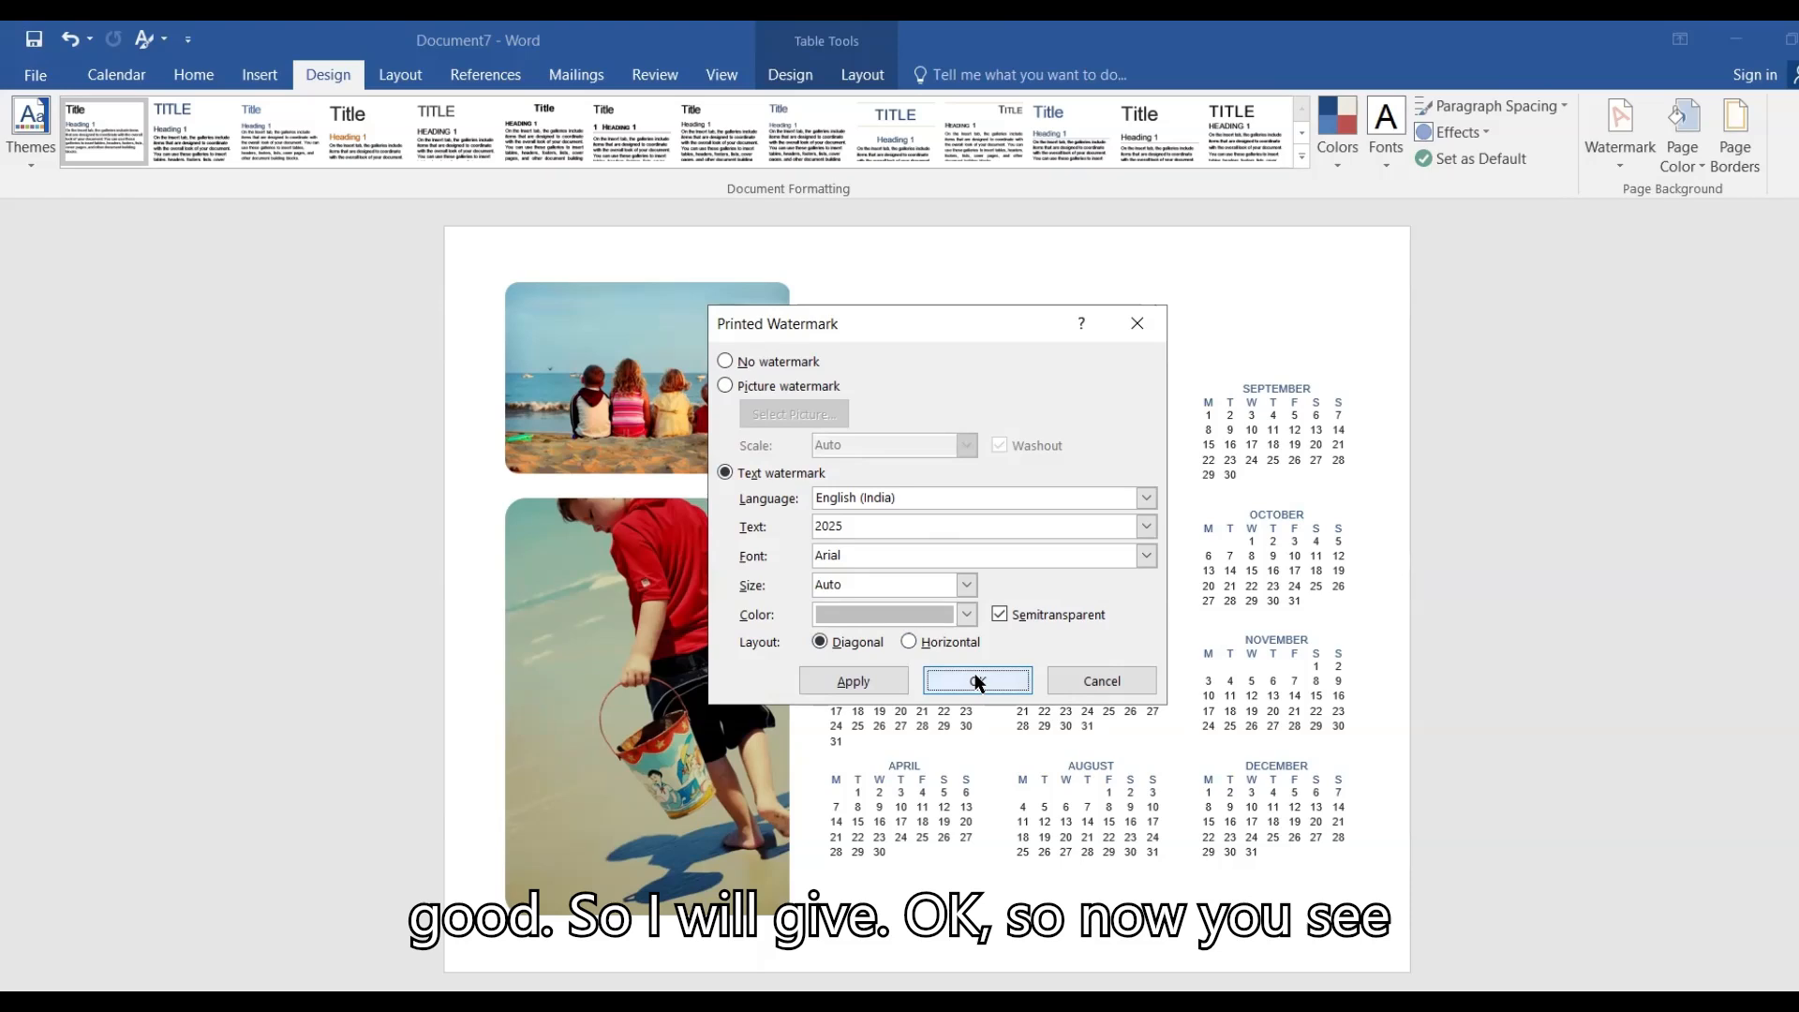
click(977, 681)
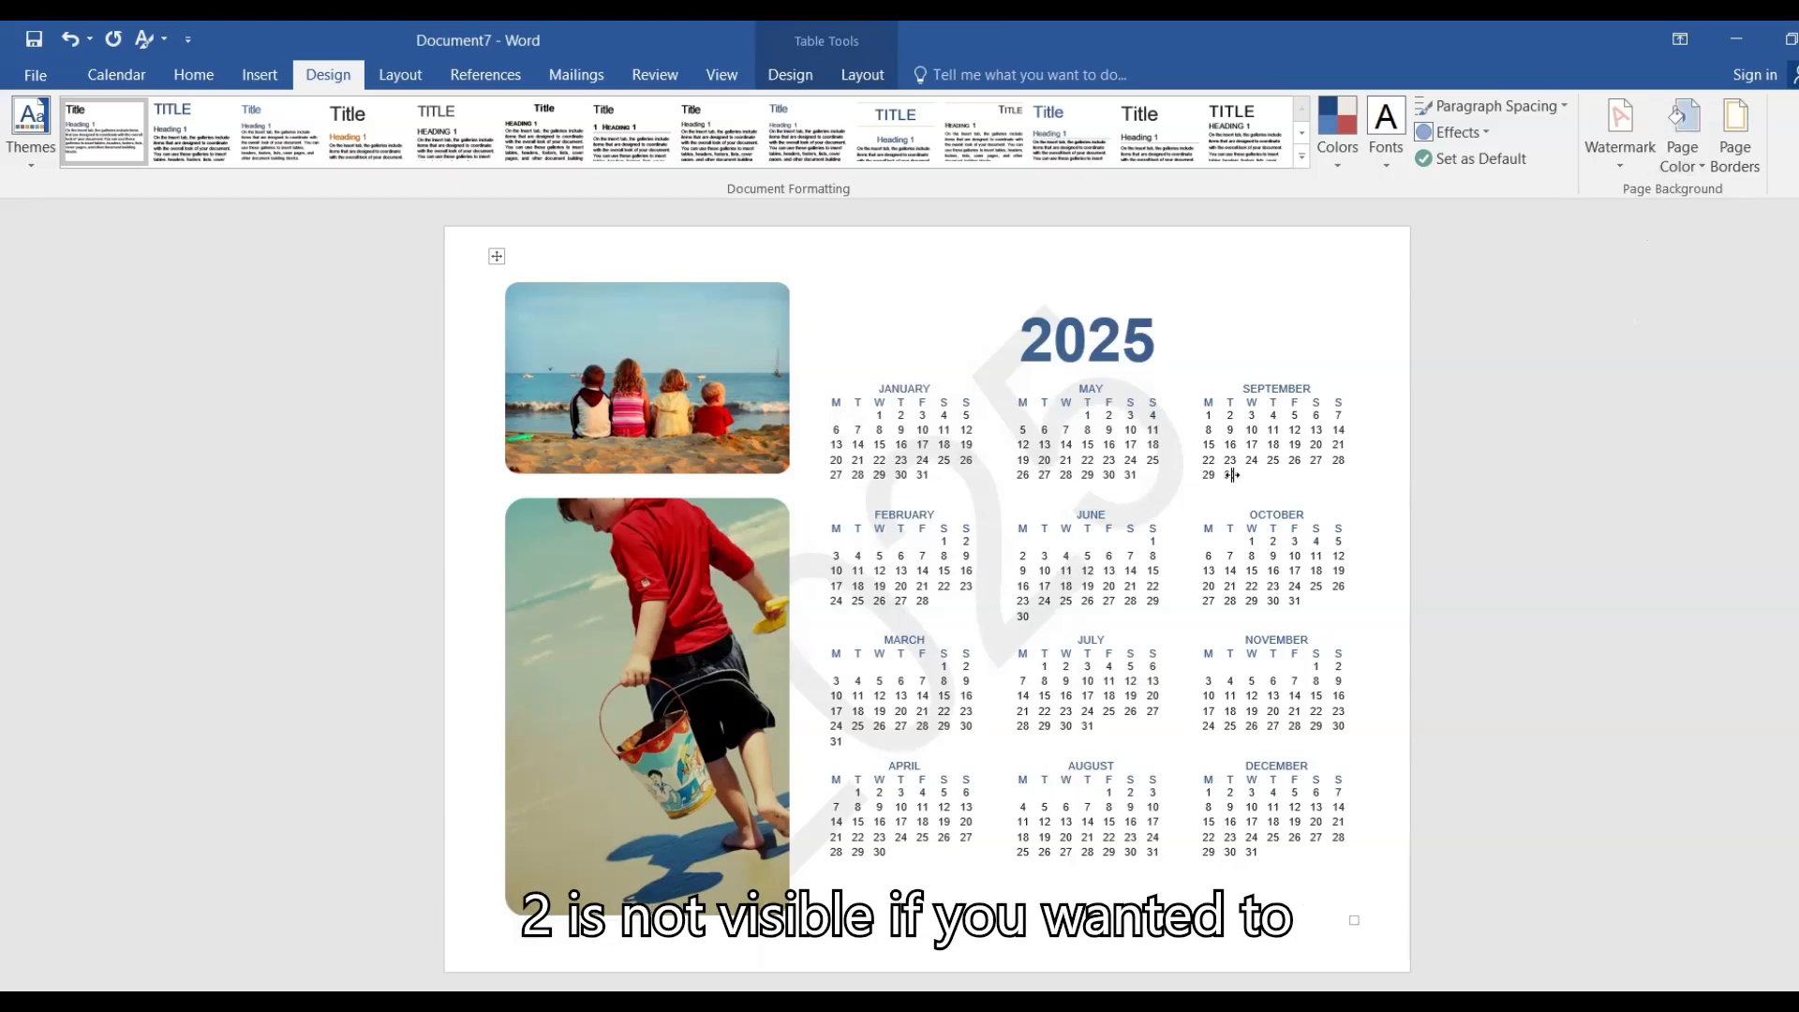
Set the custom 2025 watermark's text size to 36
click(1682, 157)
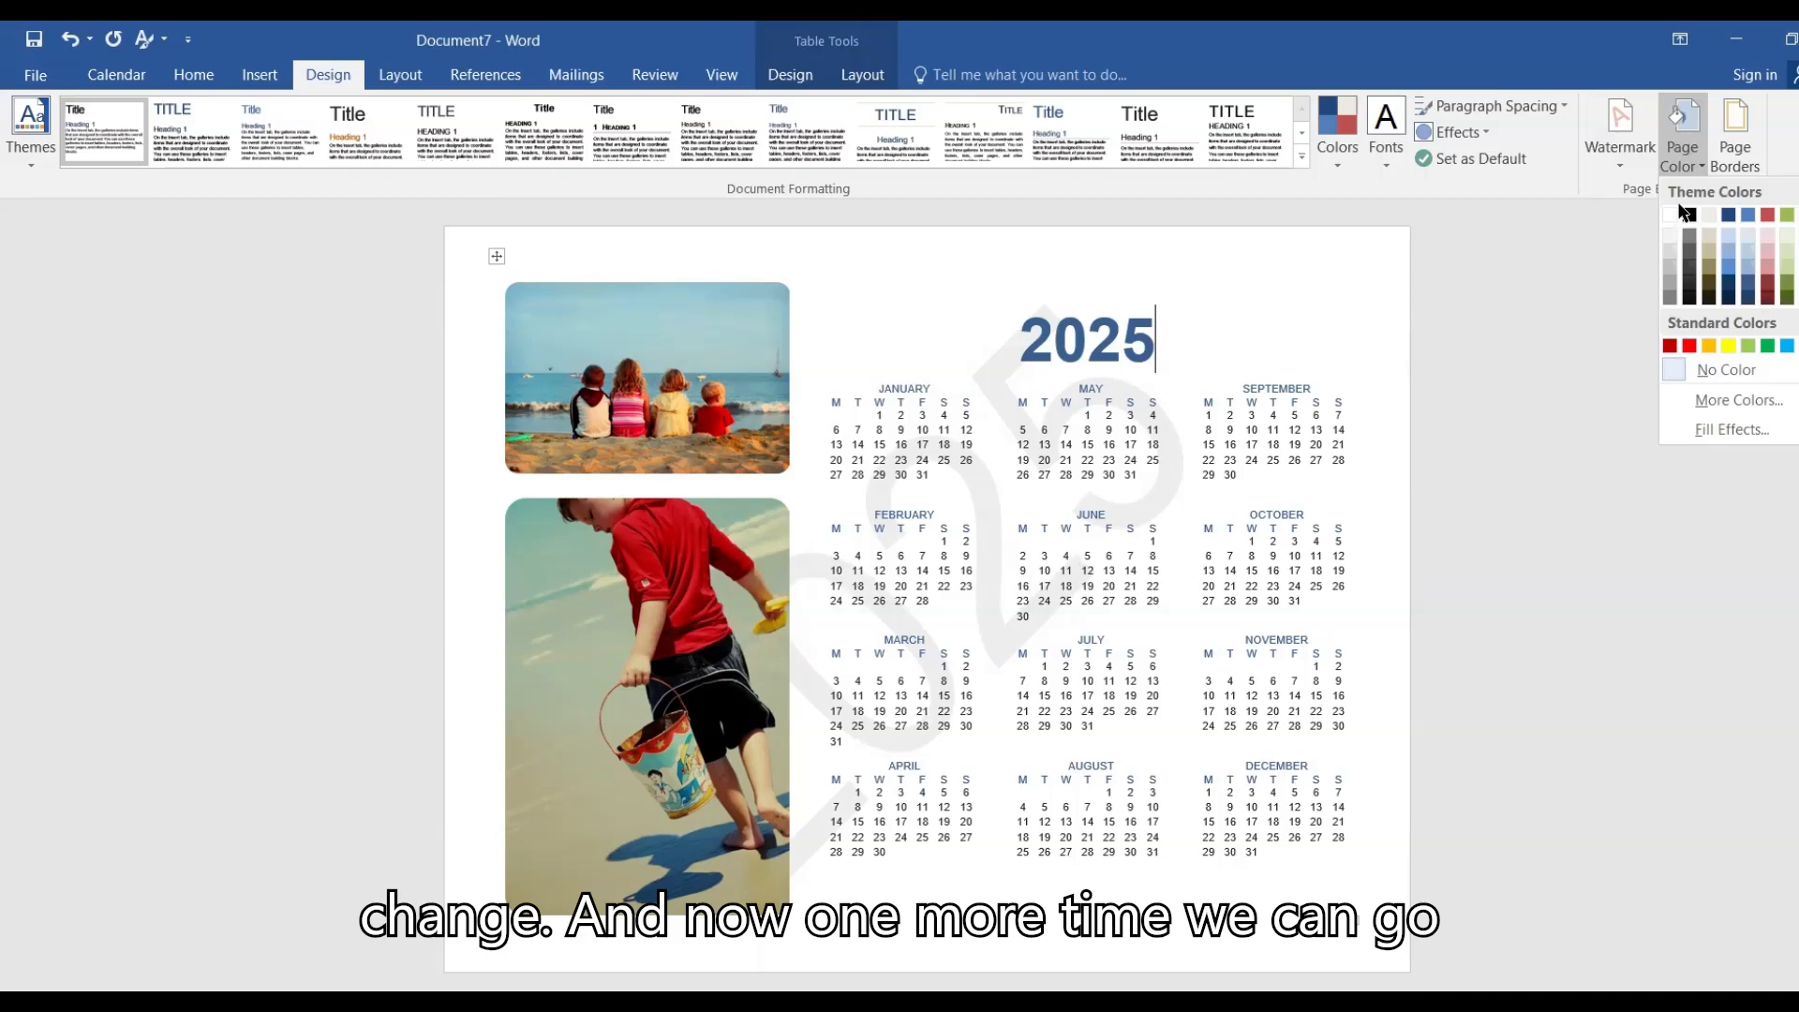
click(1616, 161)
click(1347, 831)
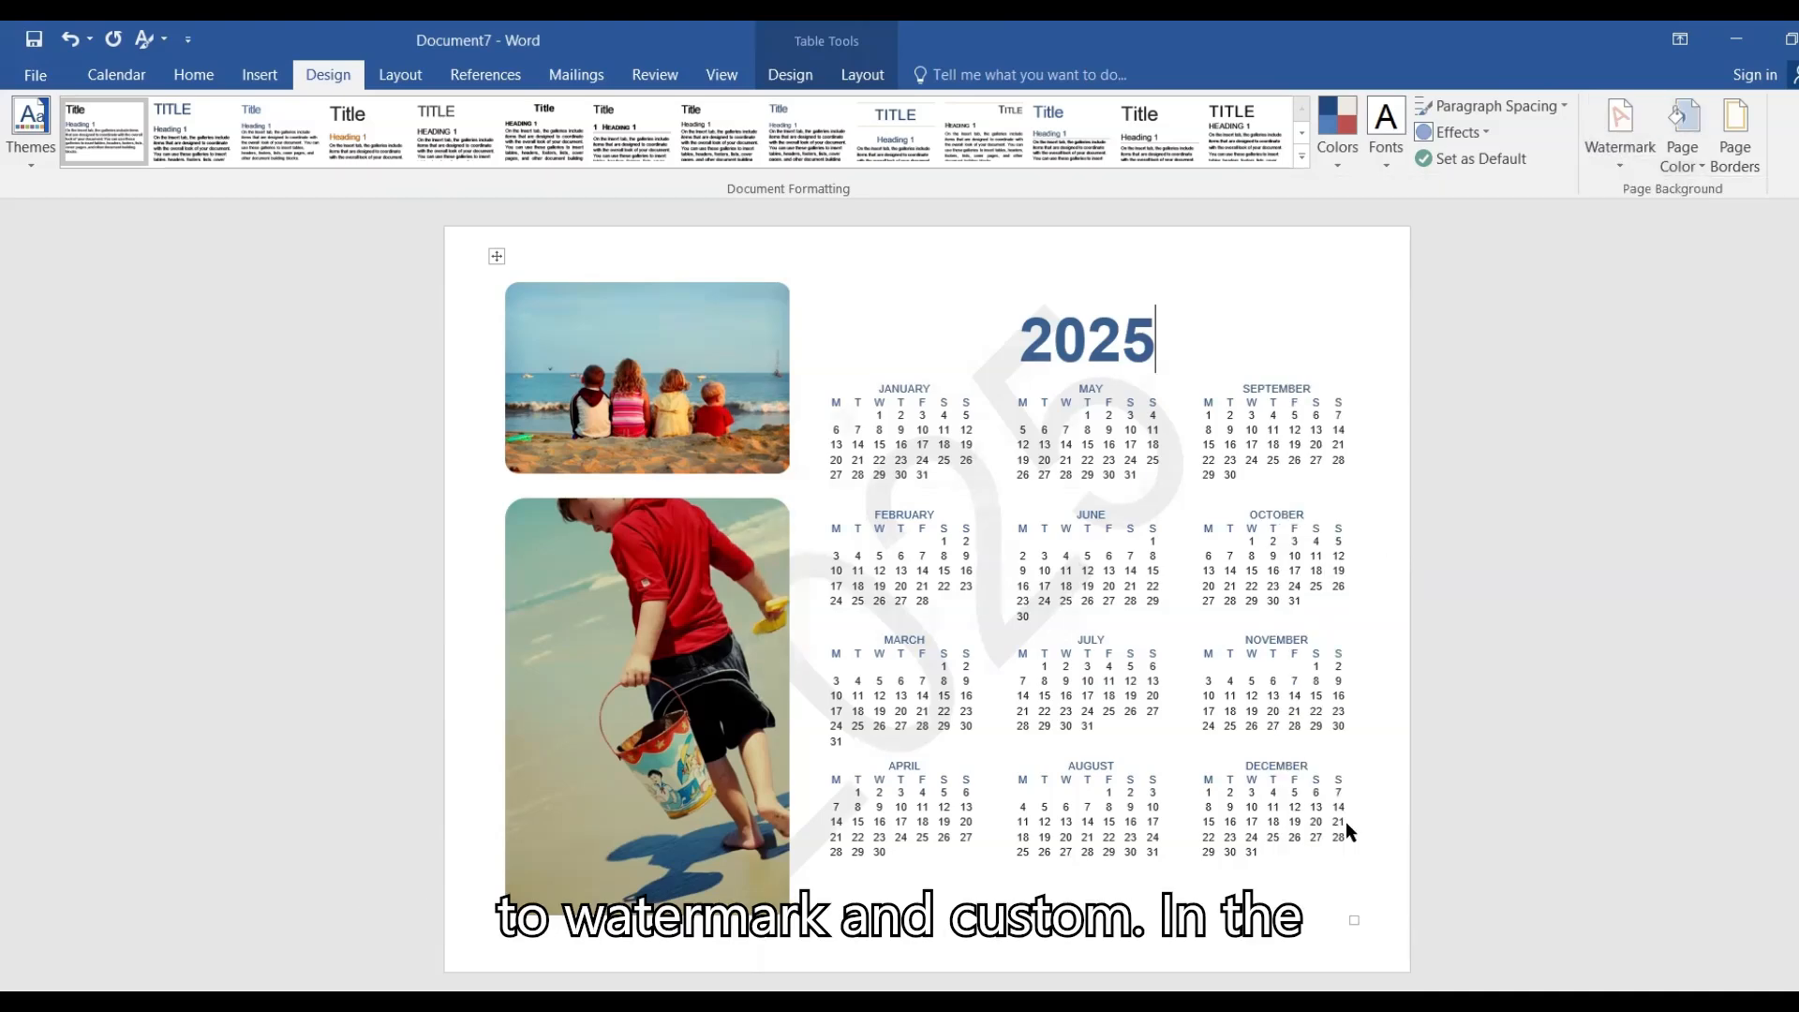
click(913, 586)
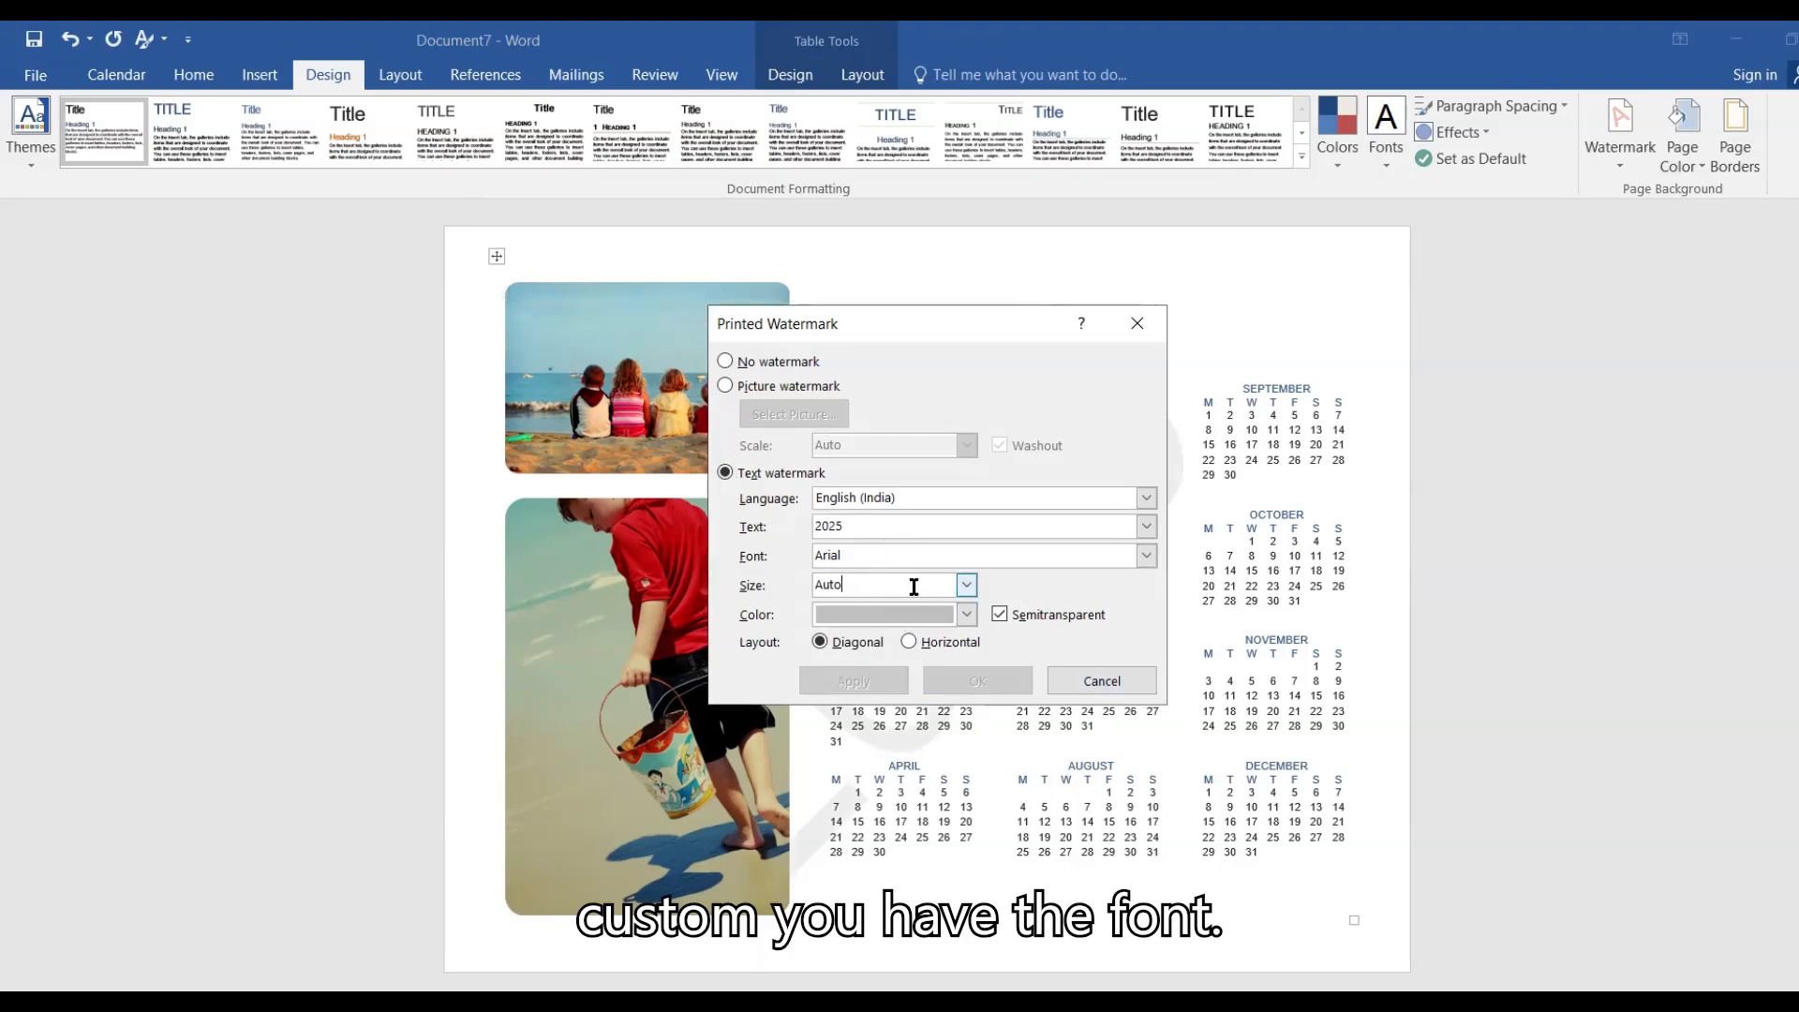
click(965, 584)
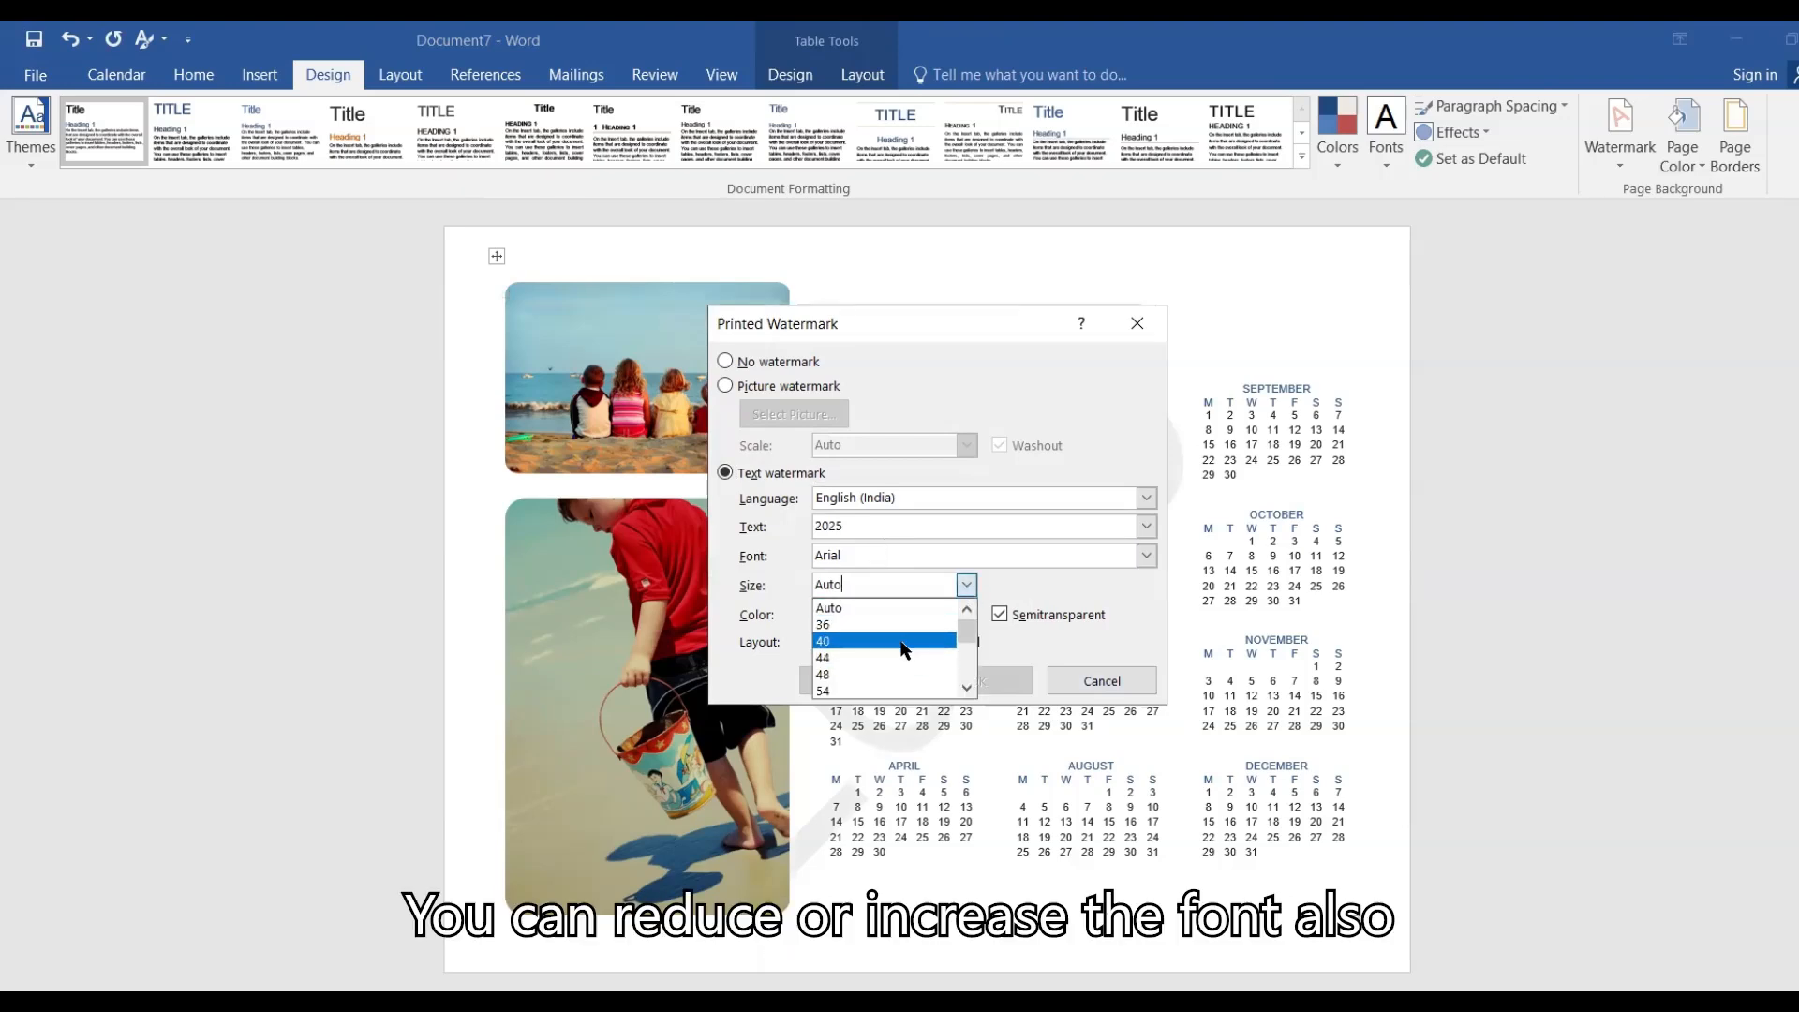
click(907, 625)
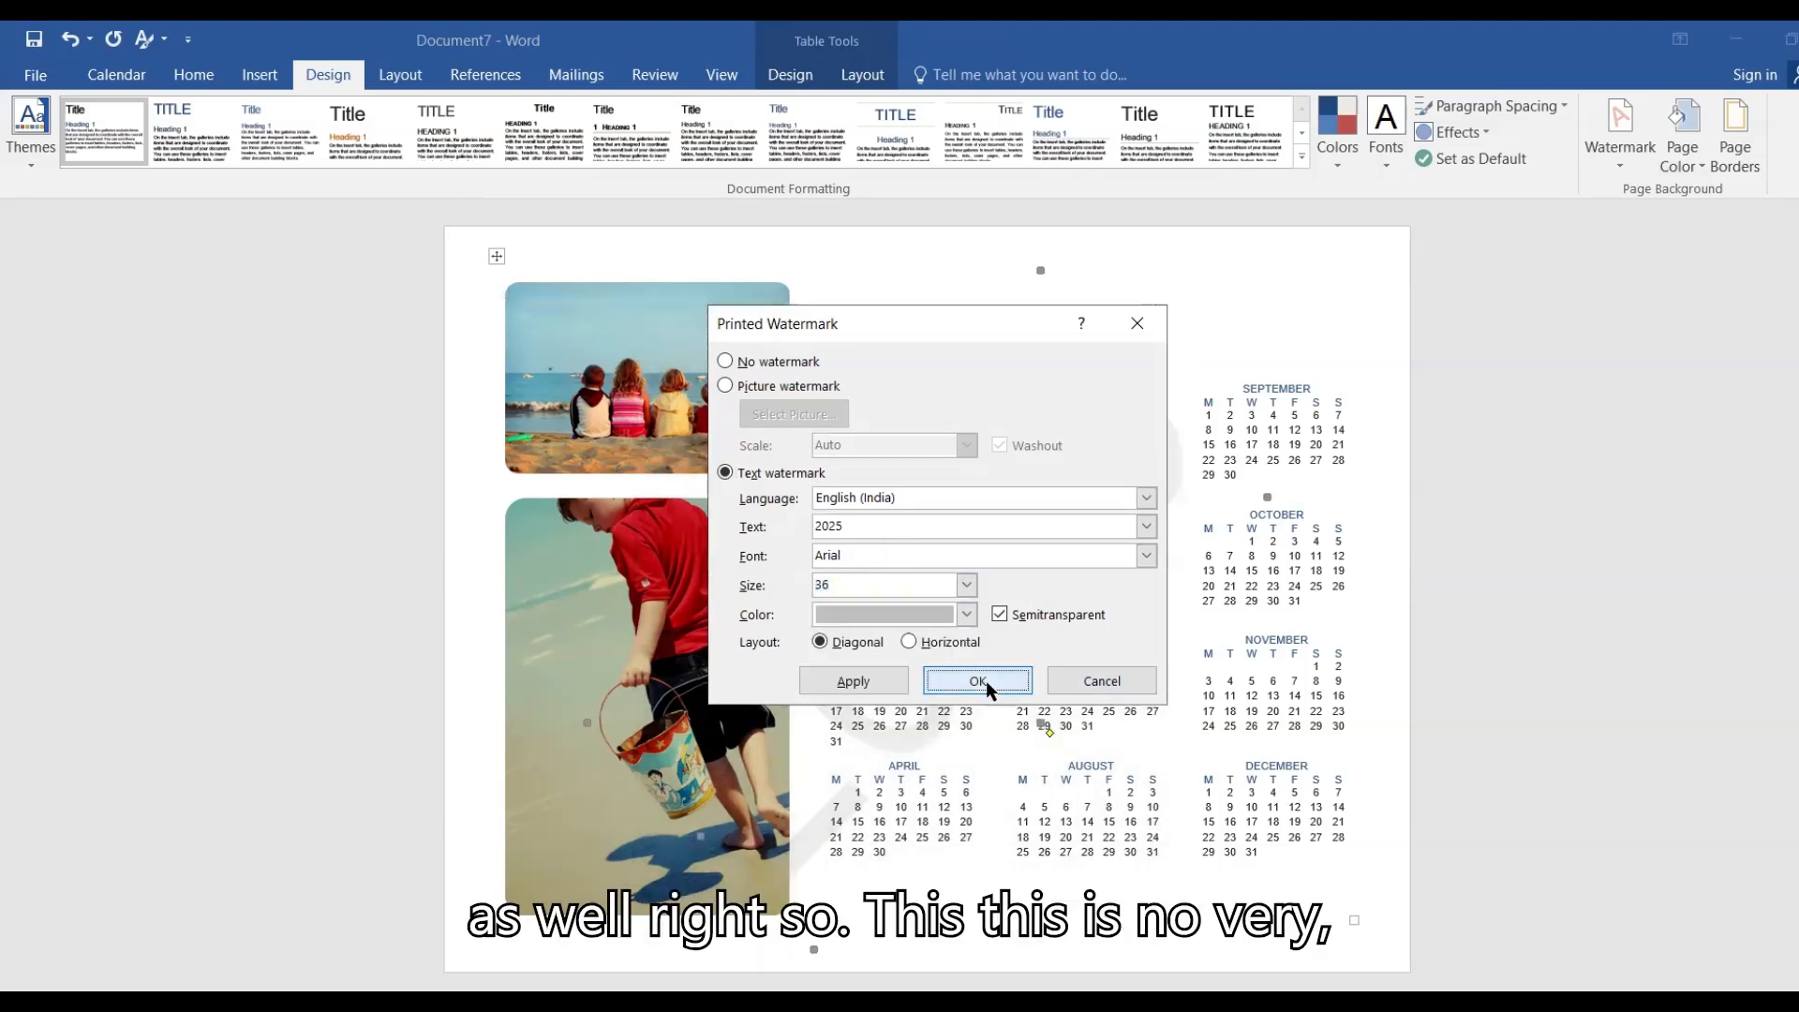
click(979, 680)
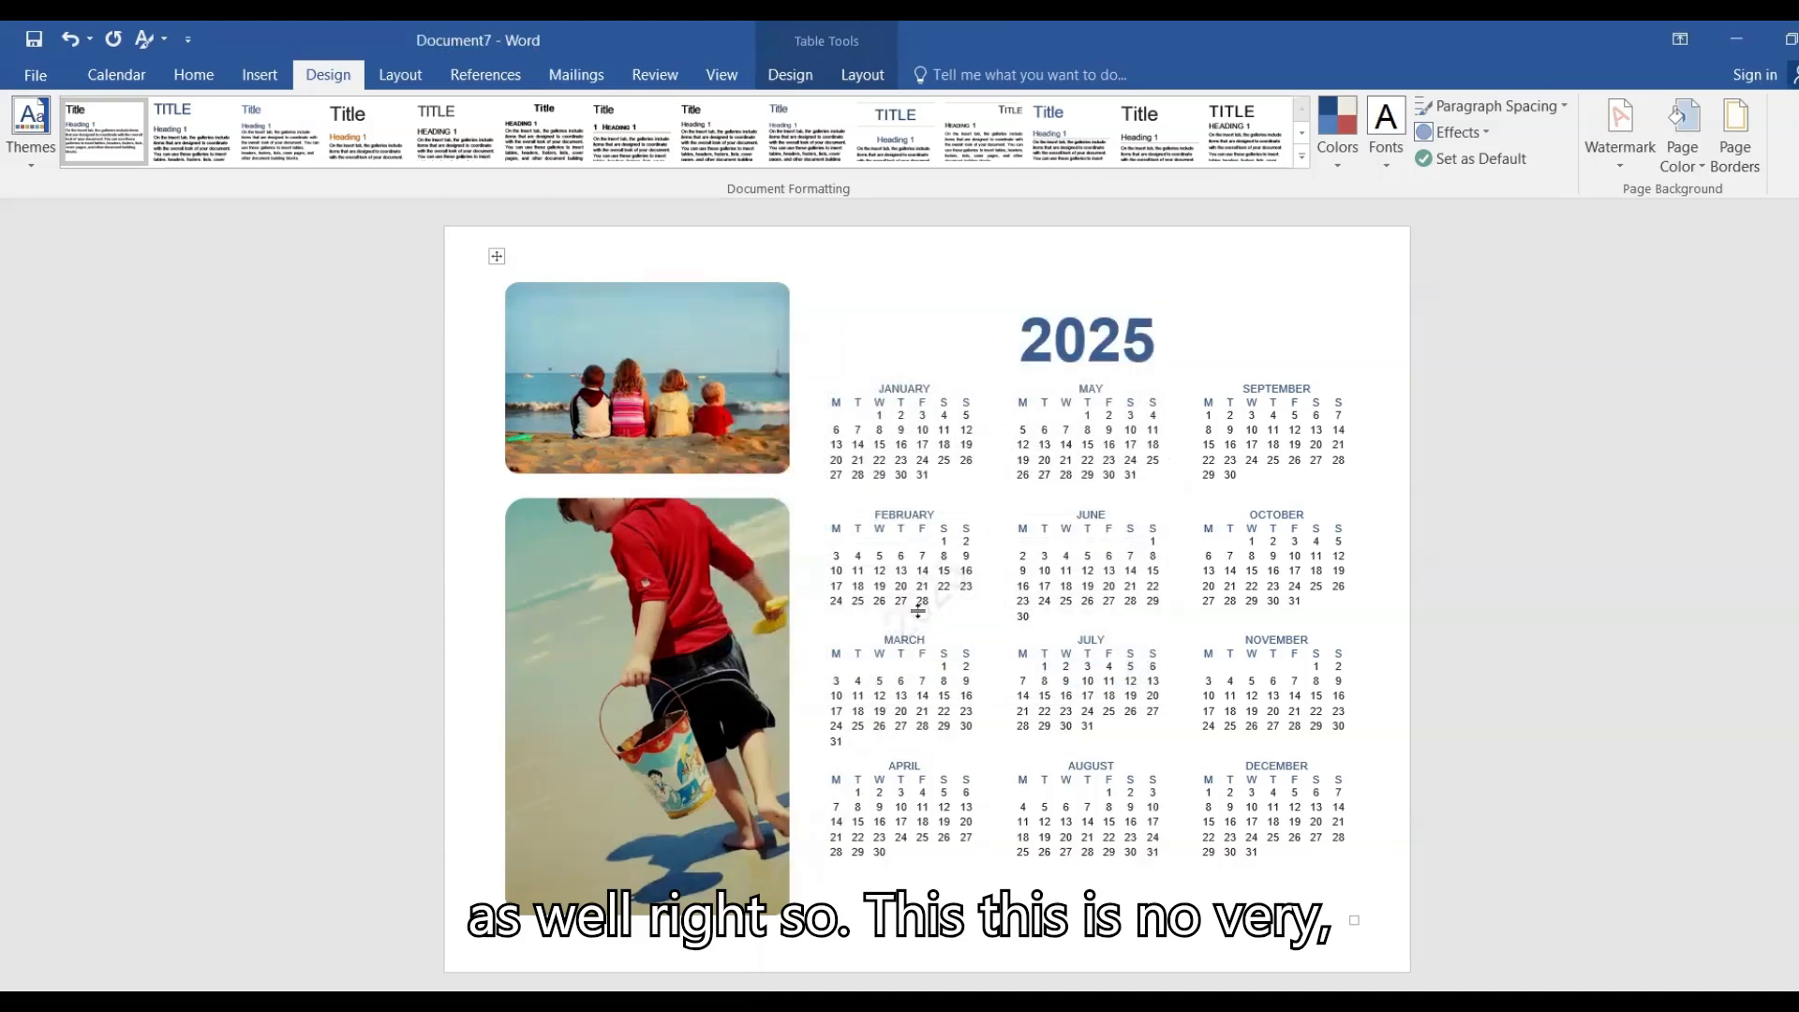
Set the custom 2025 watermark's text size to 48
click(1605, 156)
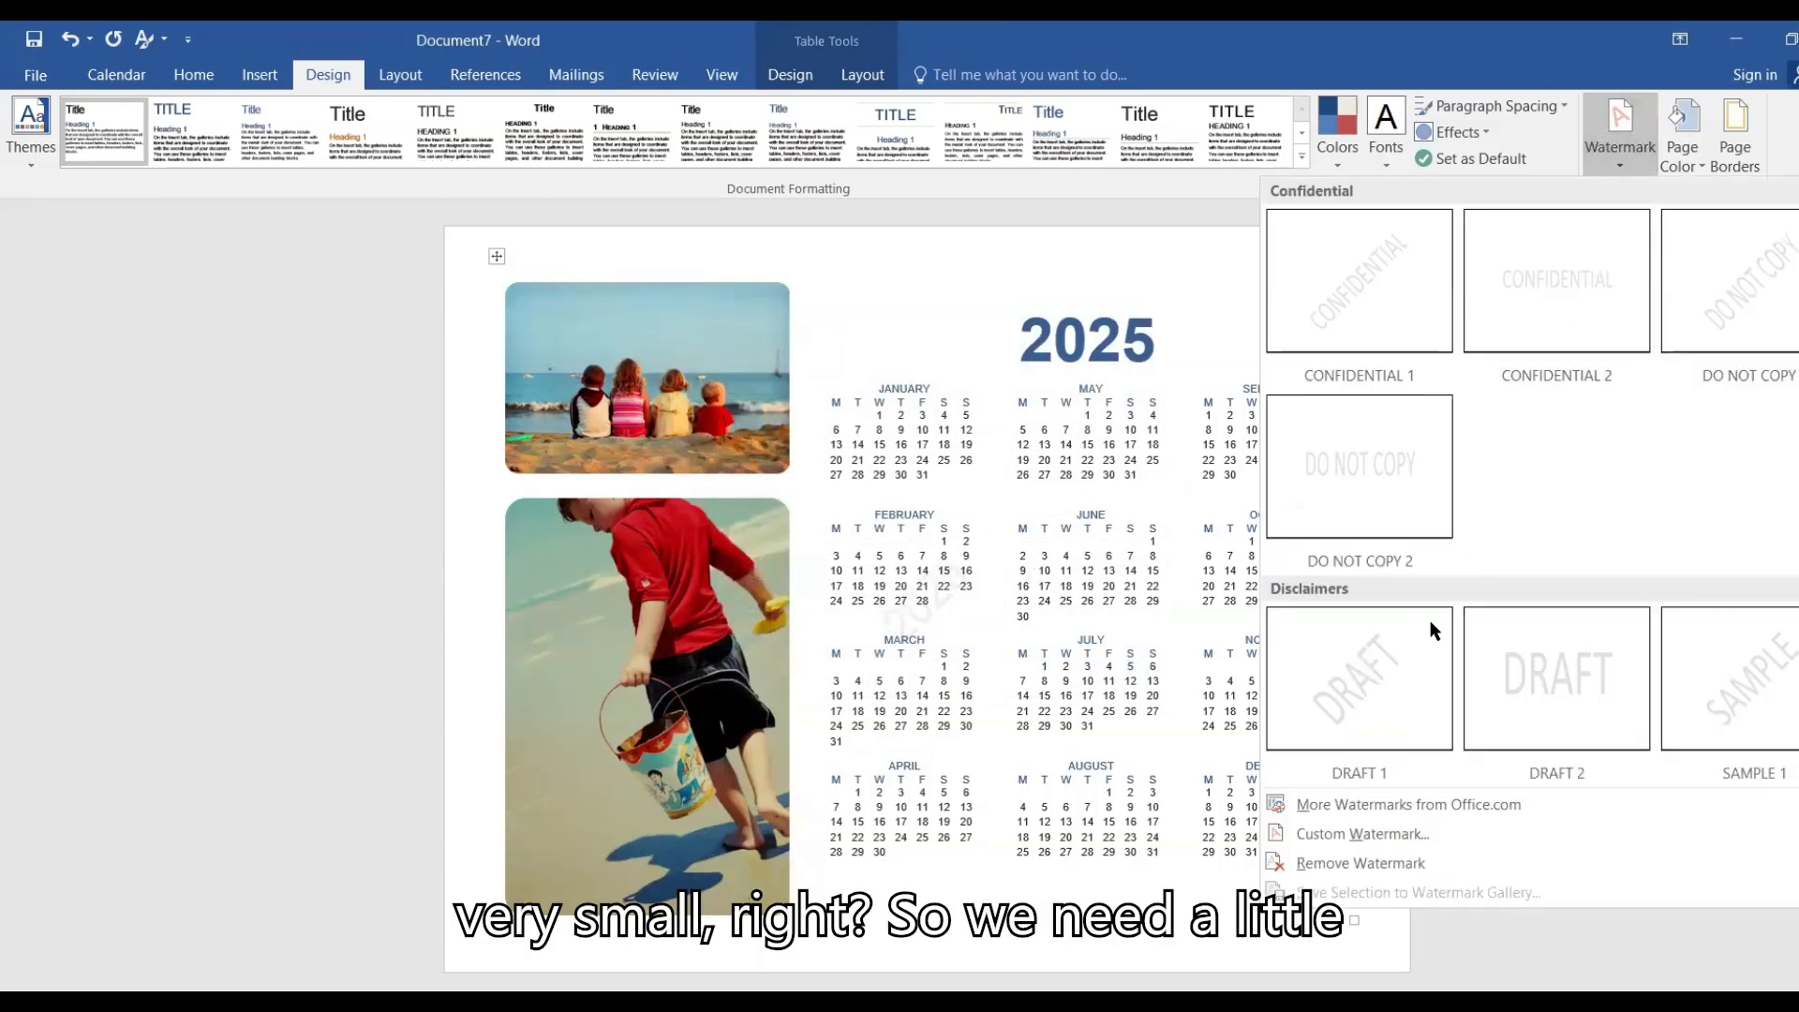
click(1349, 824)
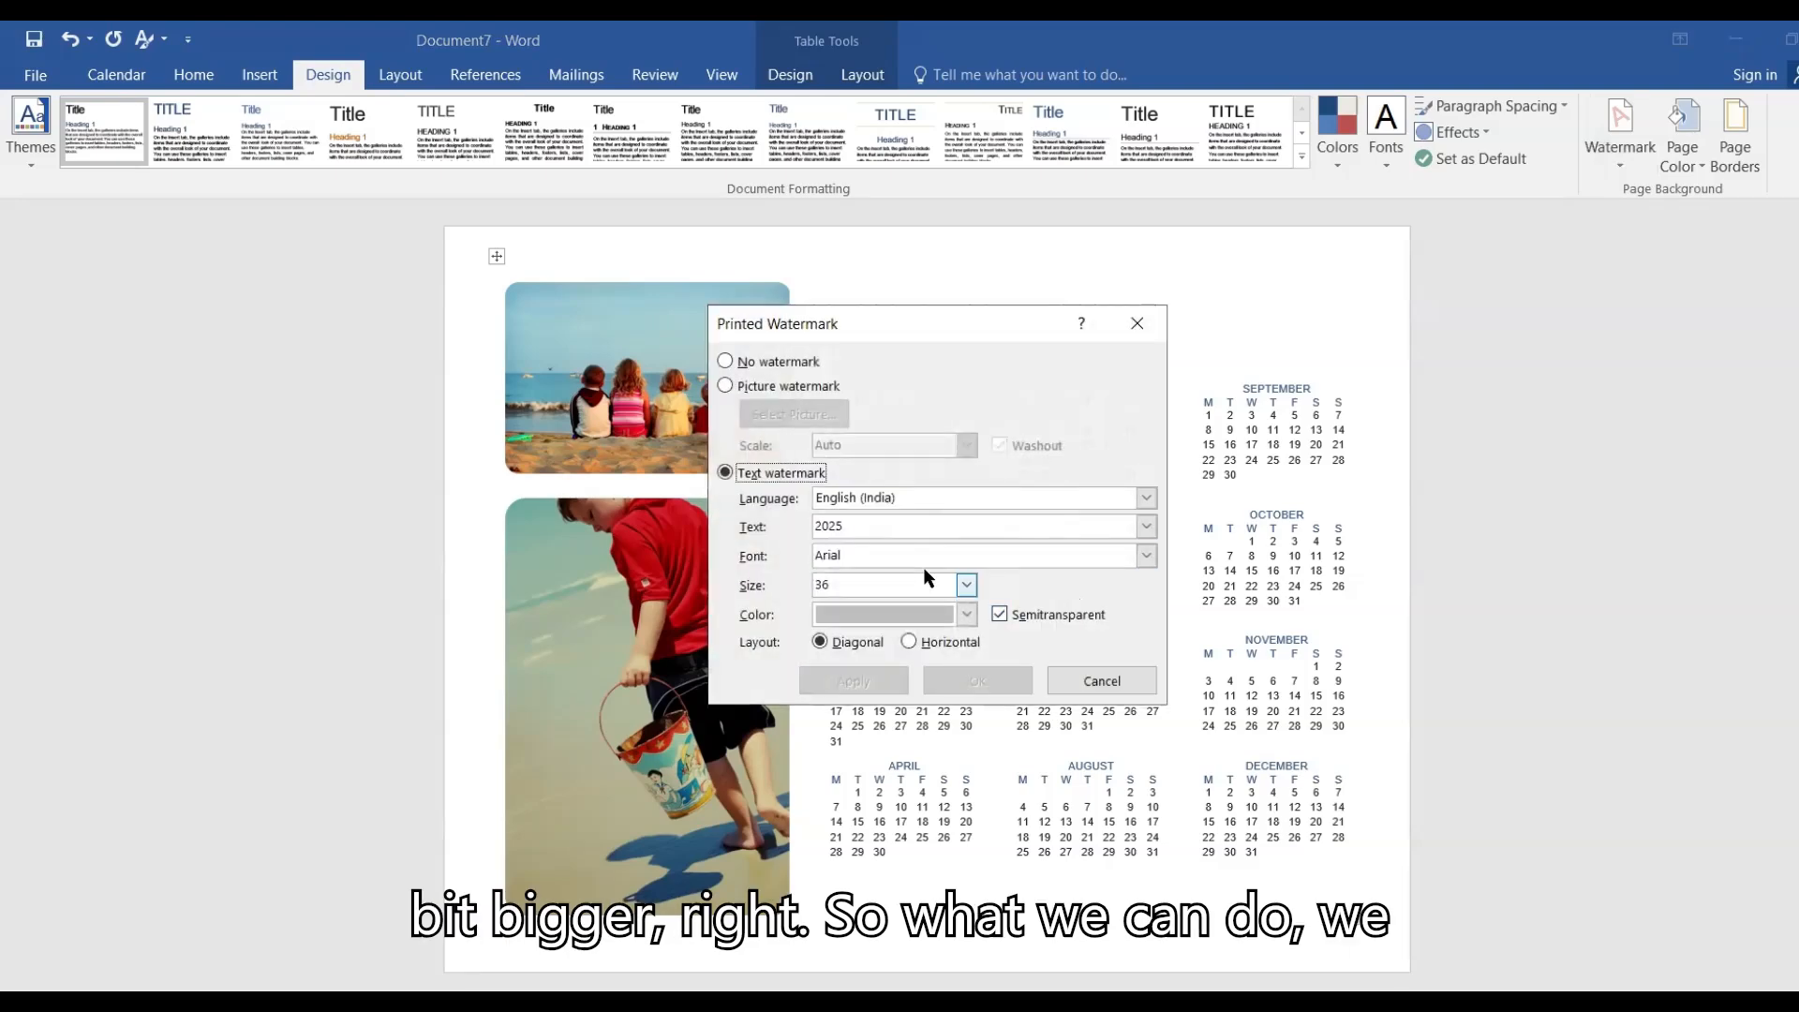
click(972, 585)
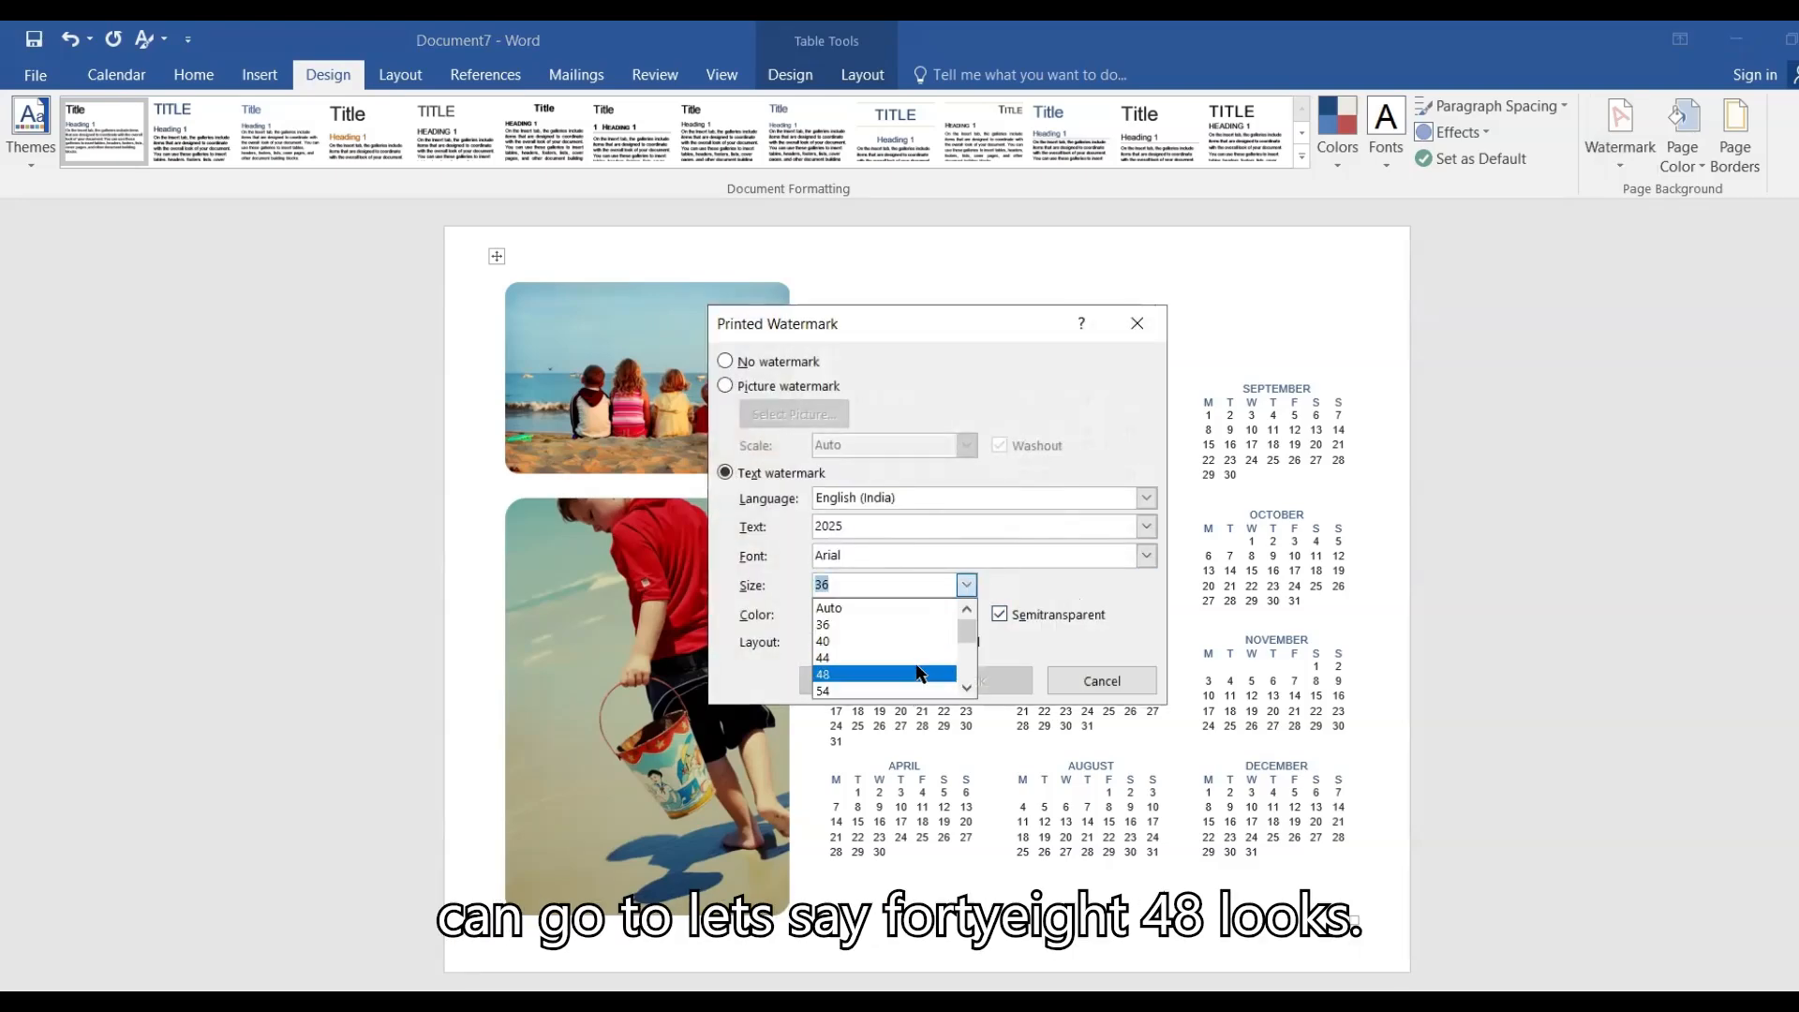
click(952, 676)
click(1021, 680)
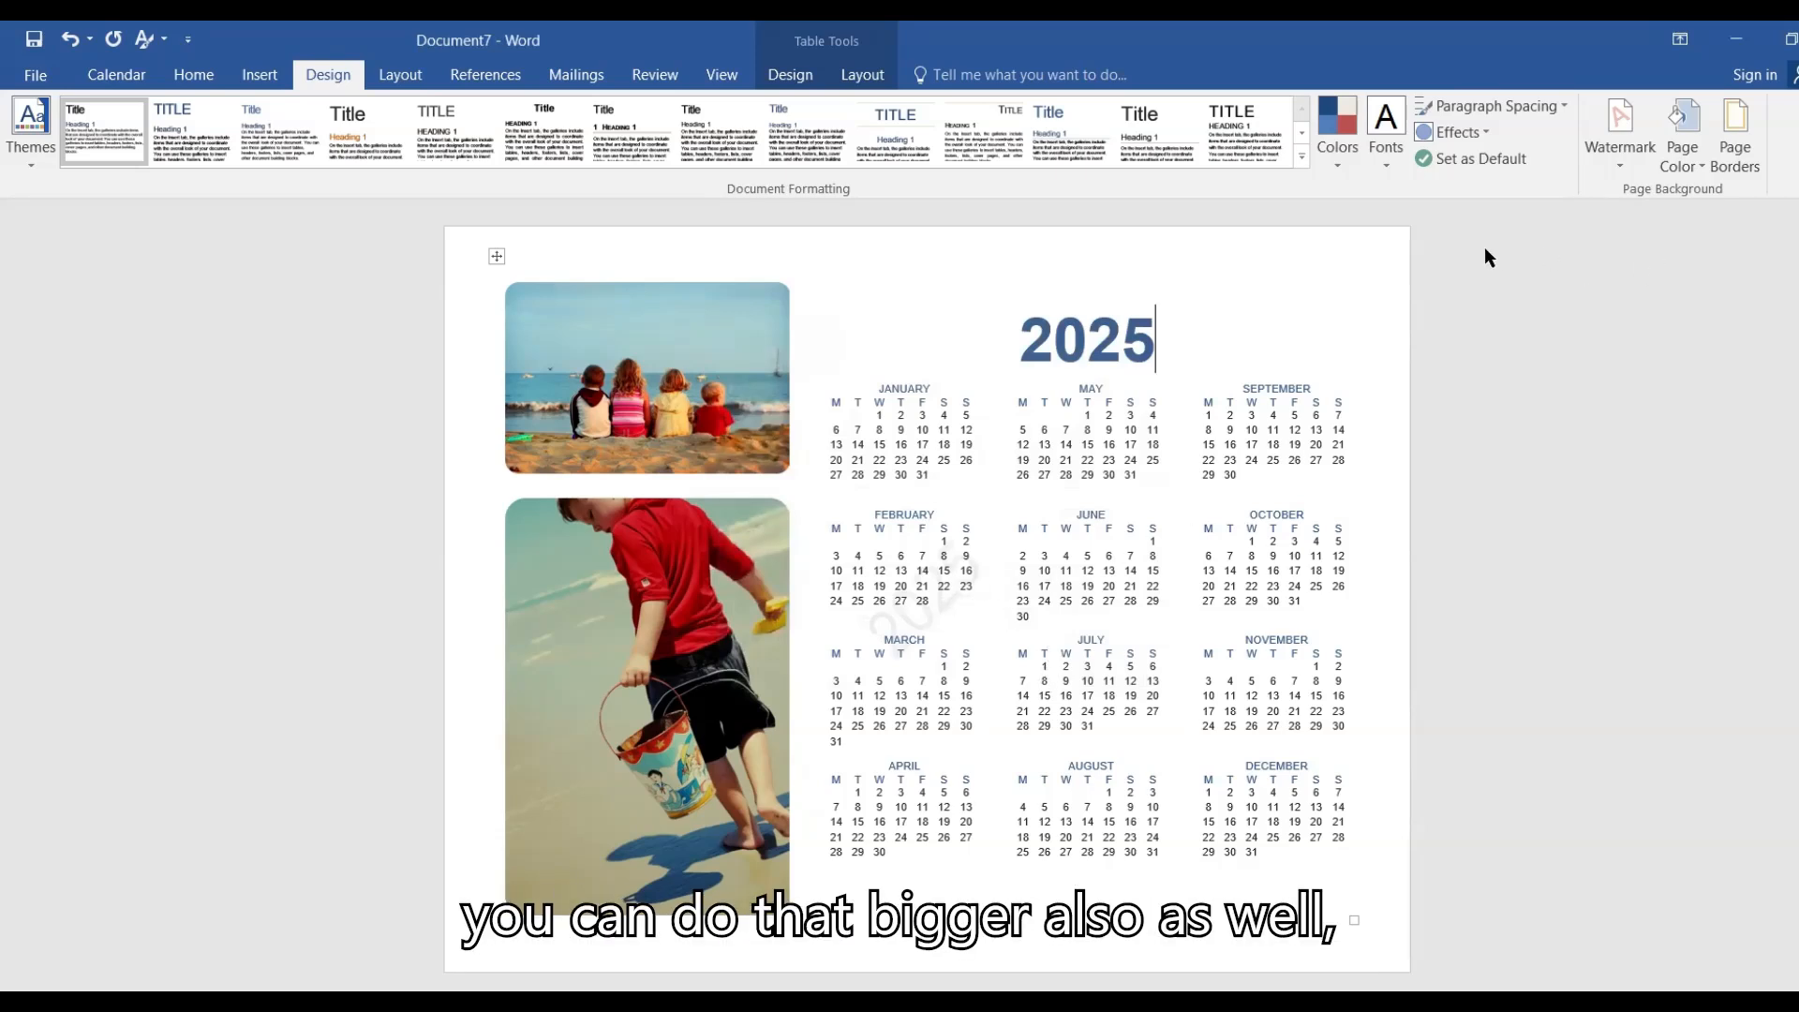
Set the custom 2025 watermark's text size to 96
click(1615, 169)
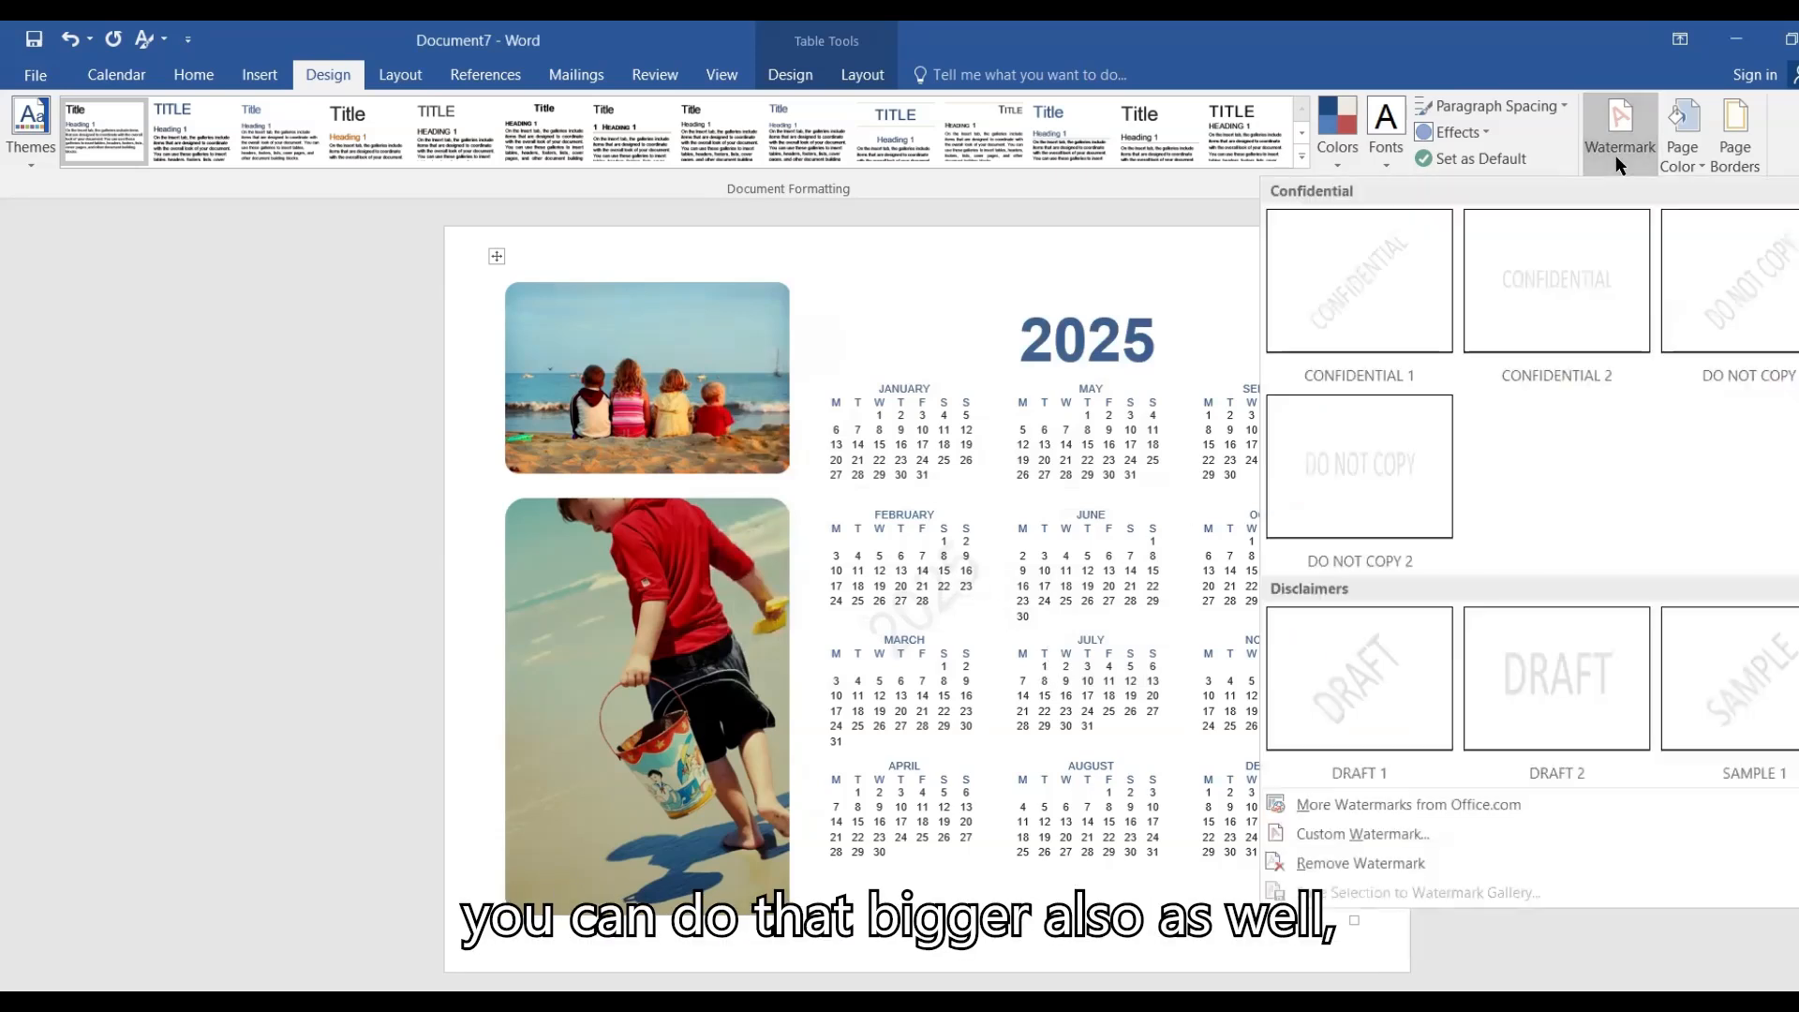
click(1319, 828)
click(968, 585)
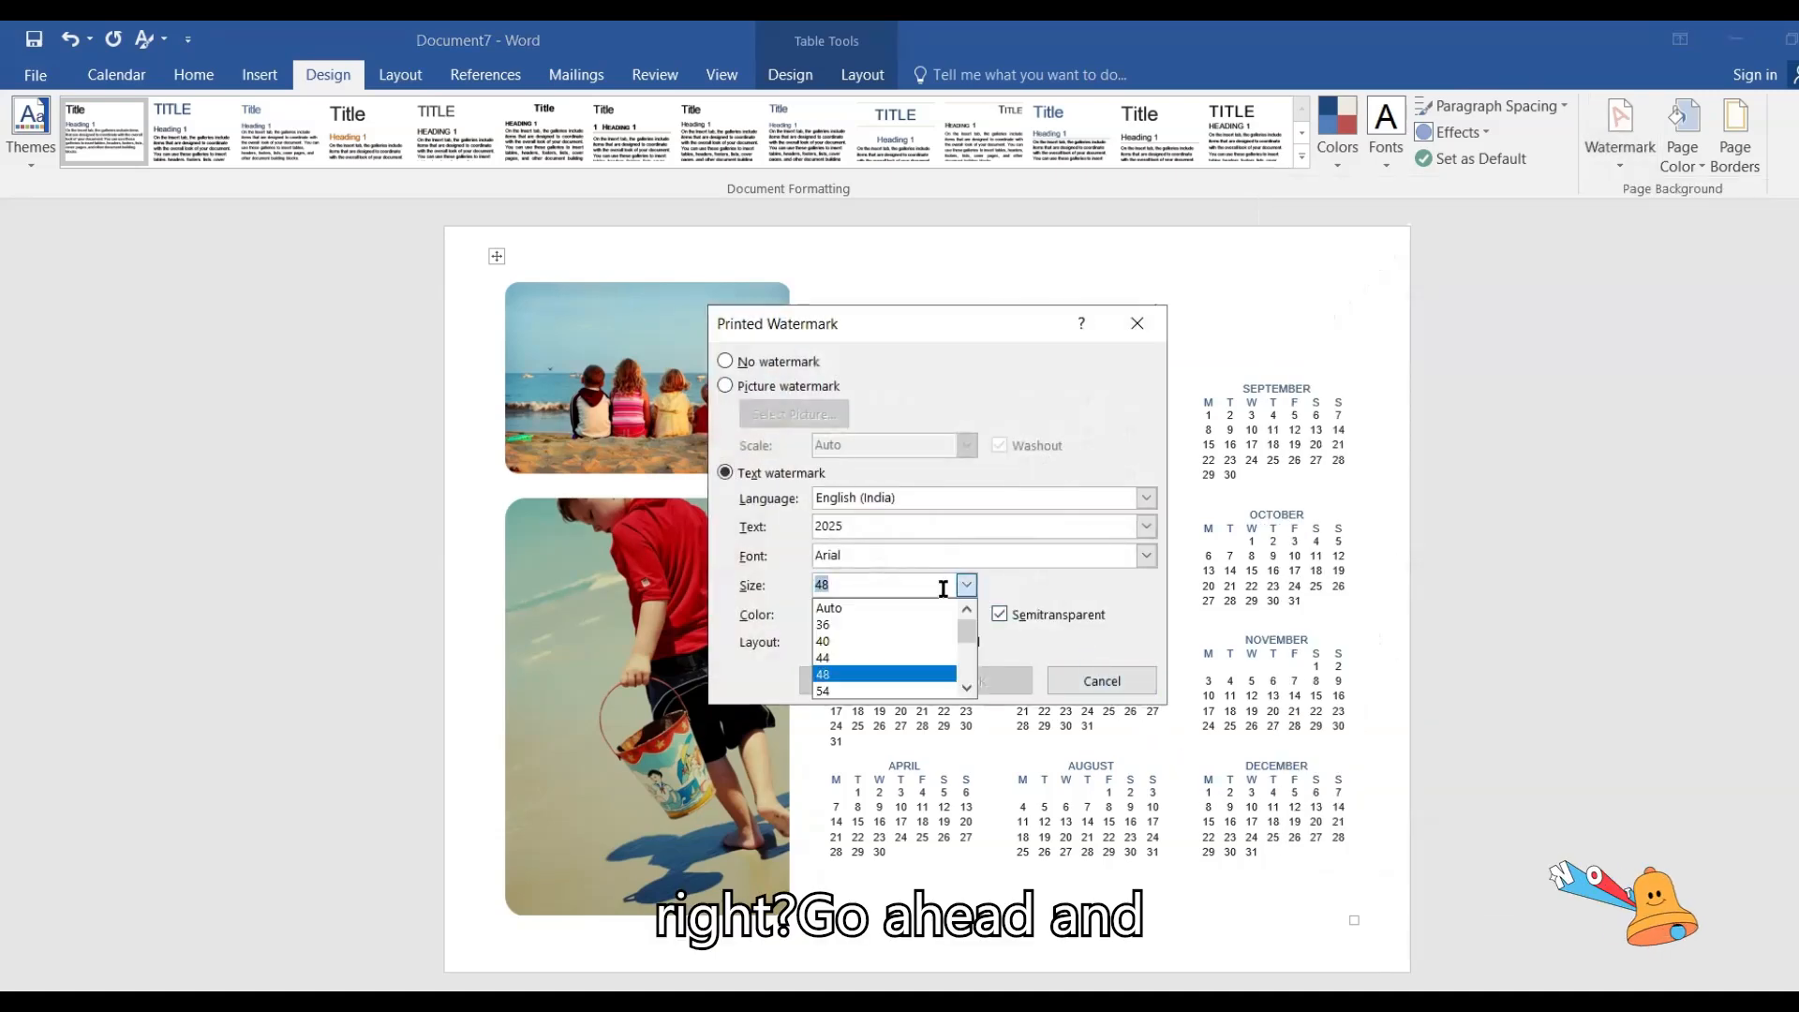
scroll(937, 670, down, 2)
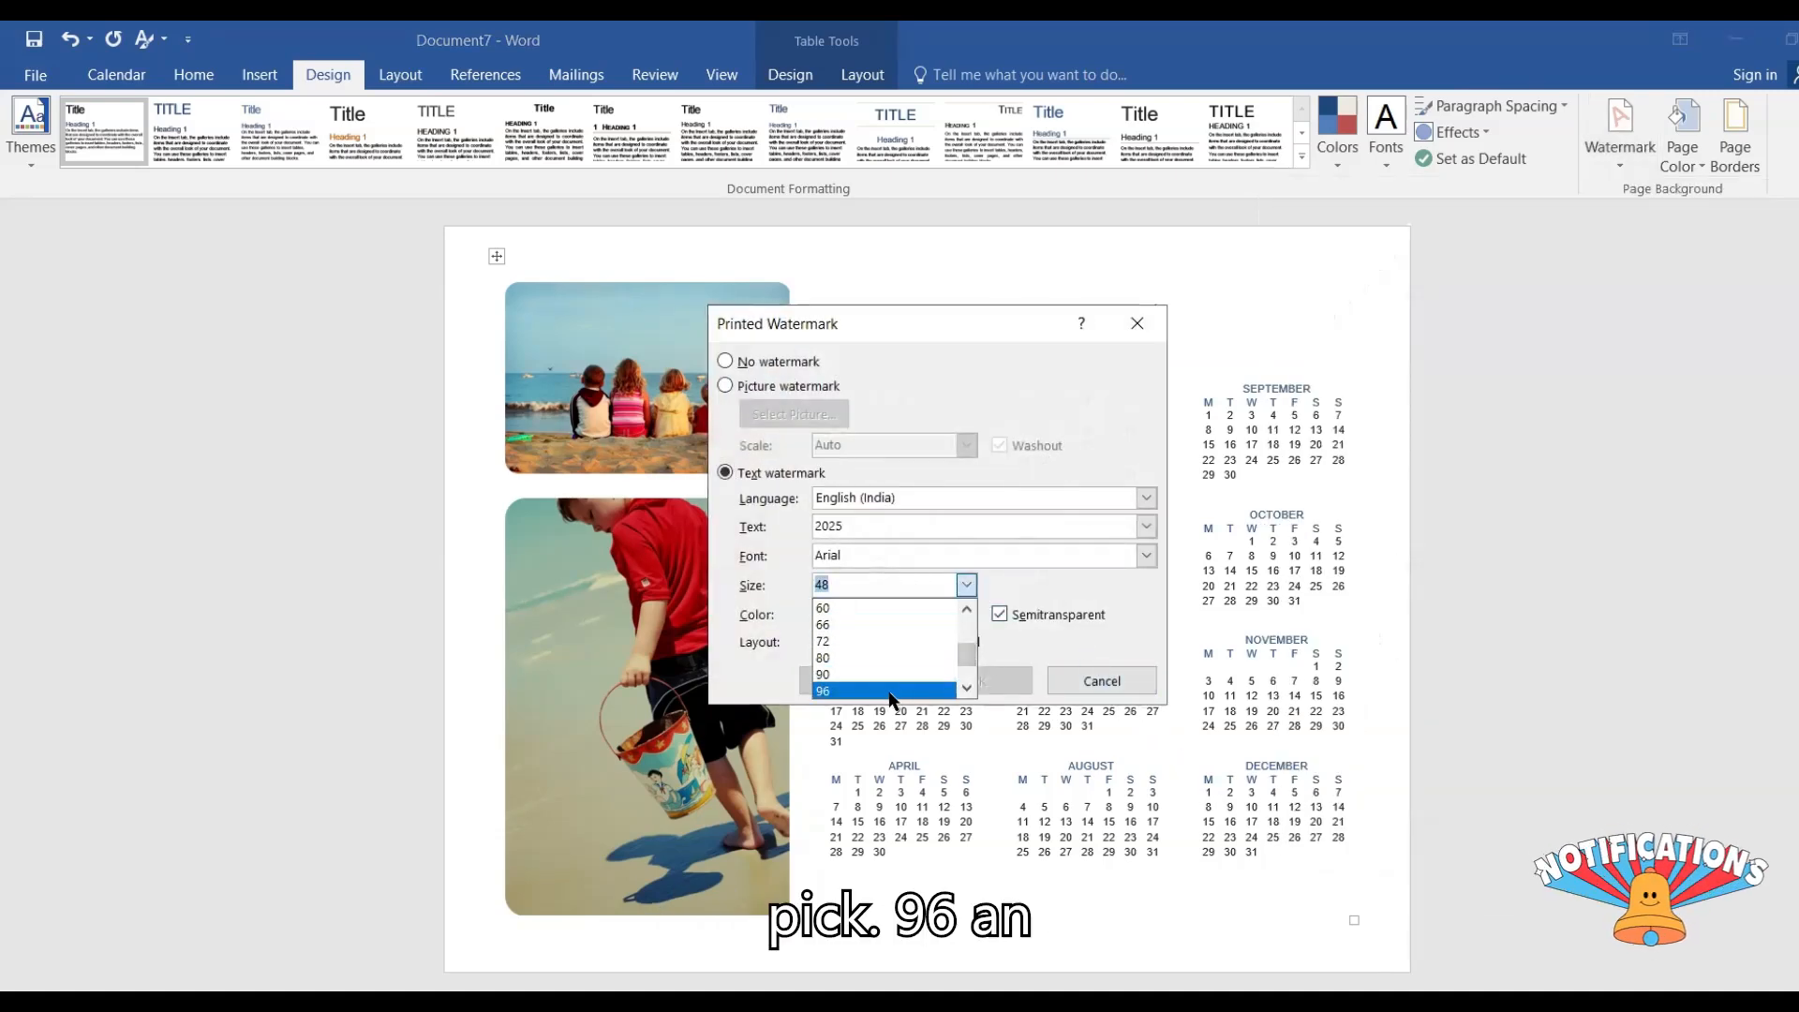
click(935, 691)
click(992, 673)
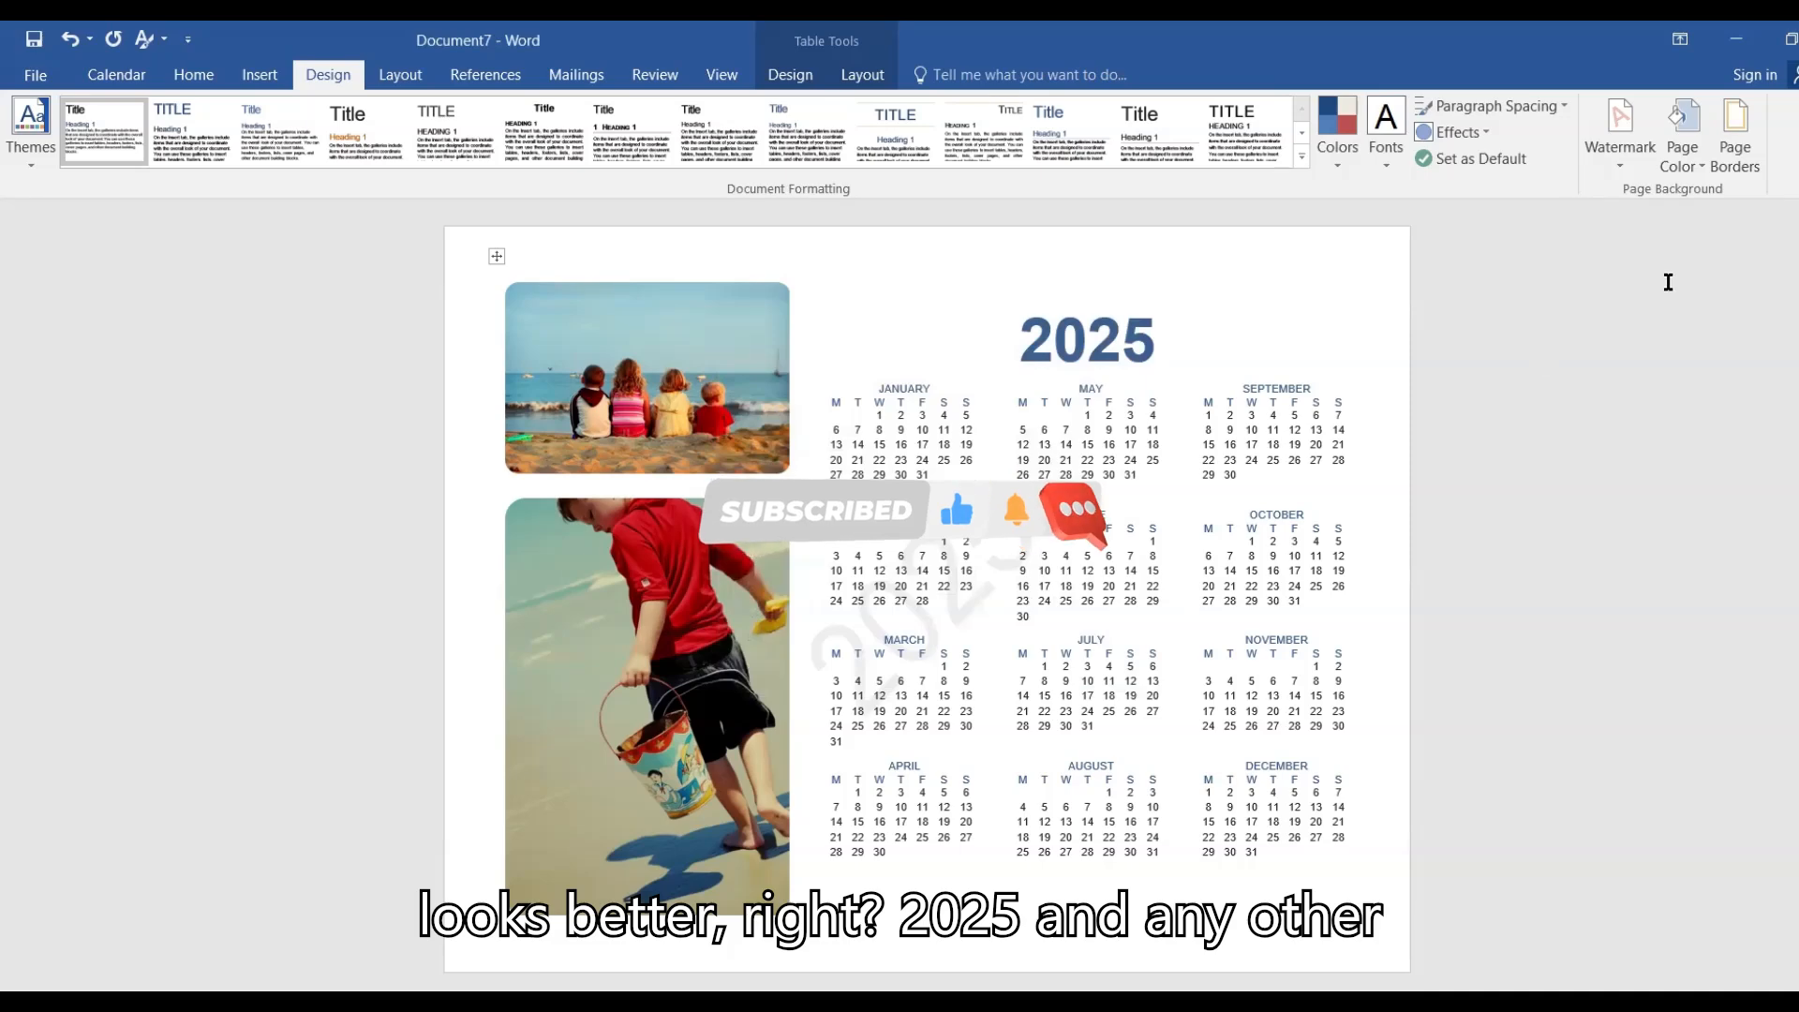
click(1323, 157)
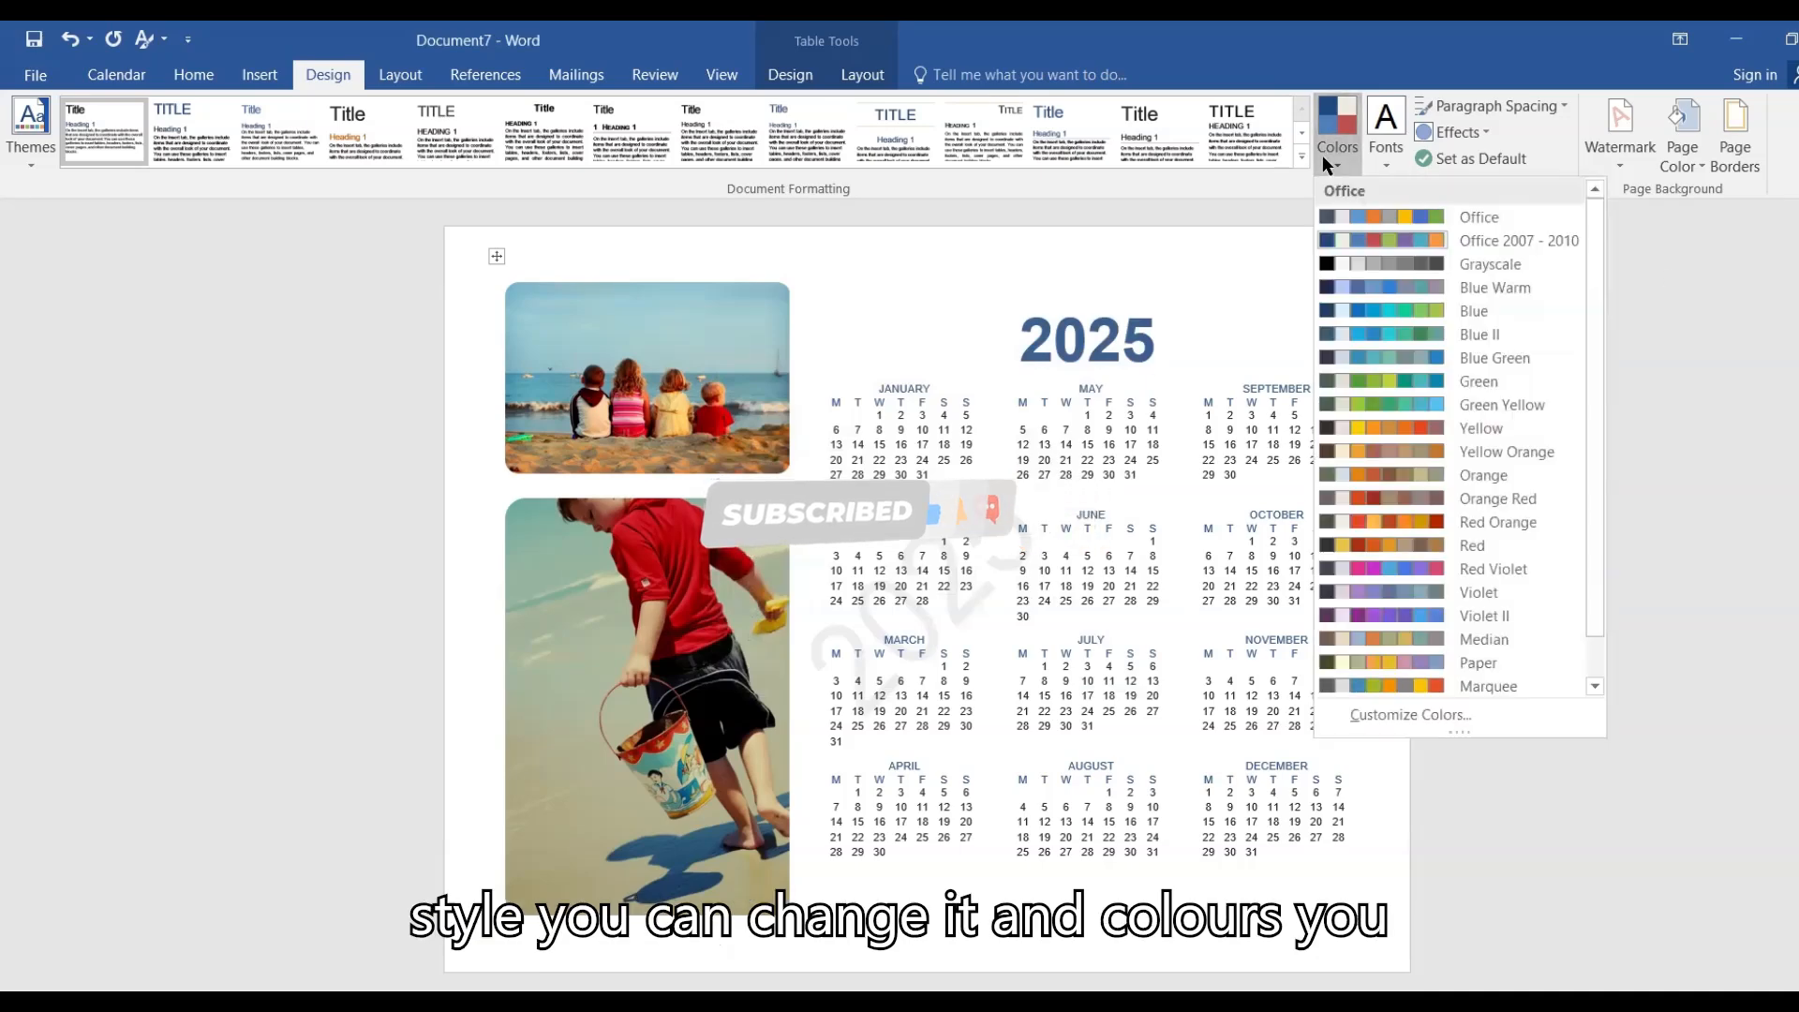
click(1299, 160)
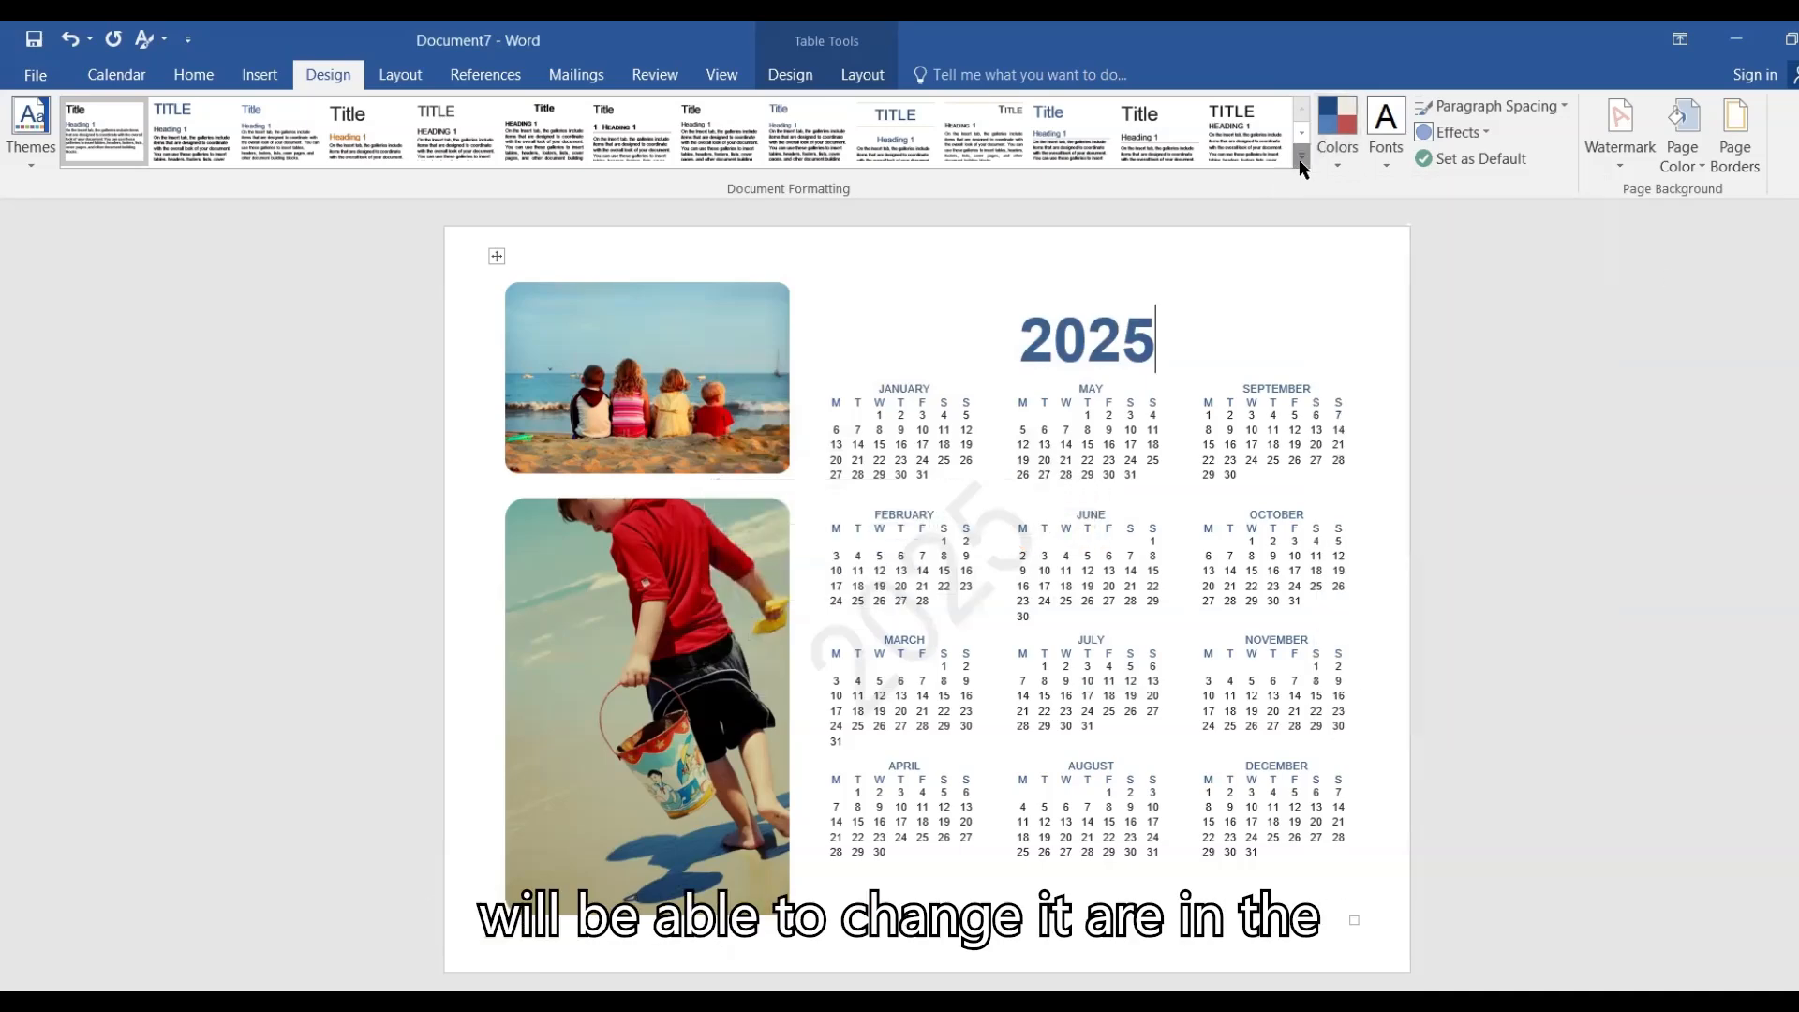
click(1299, 159)
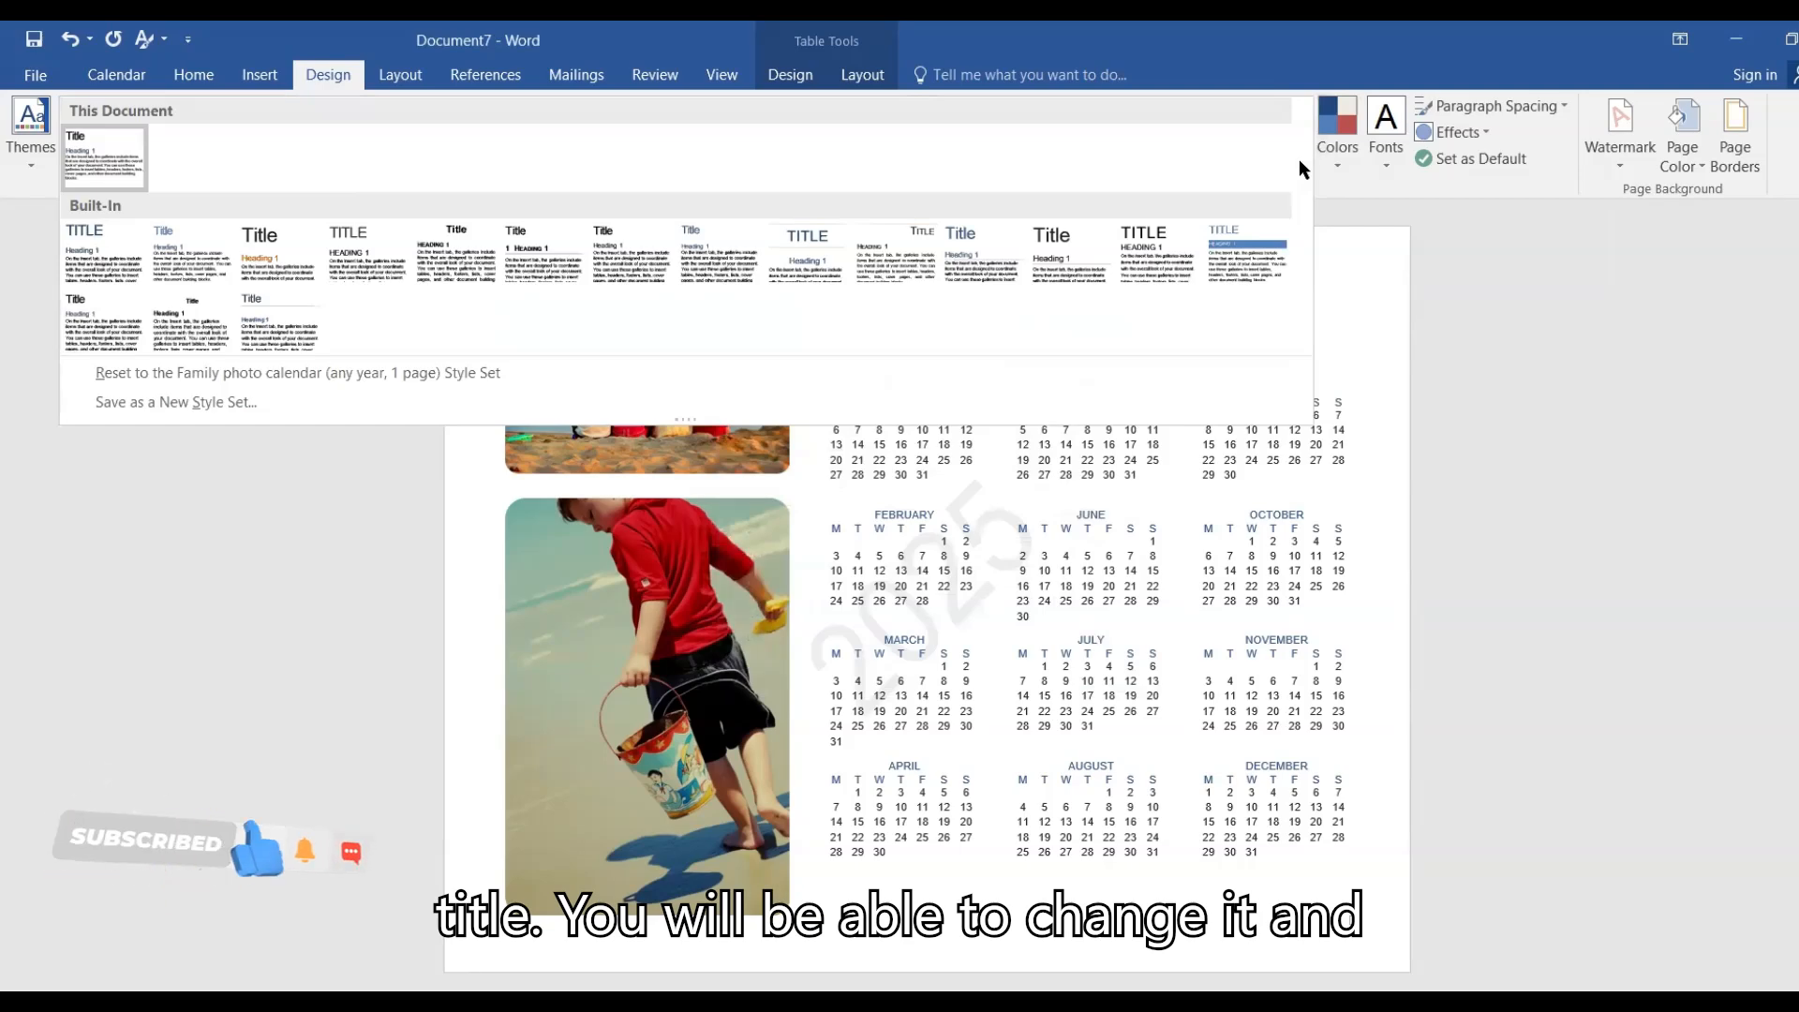
click(1389, 152)
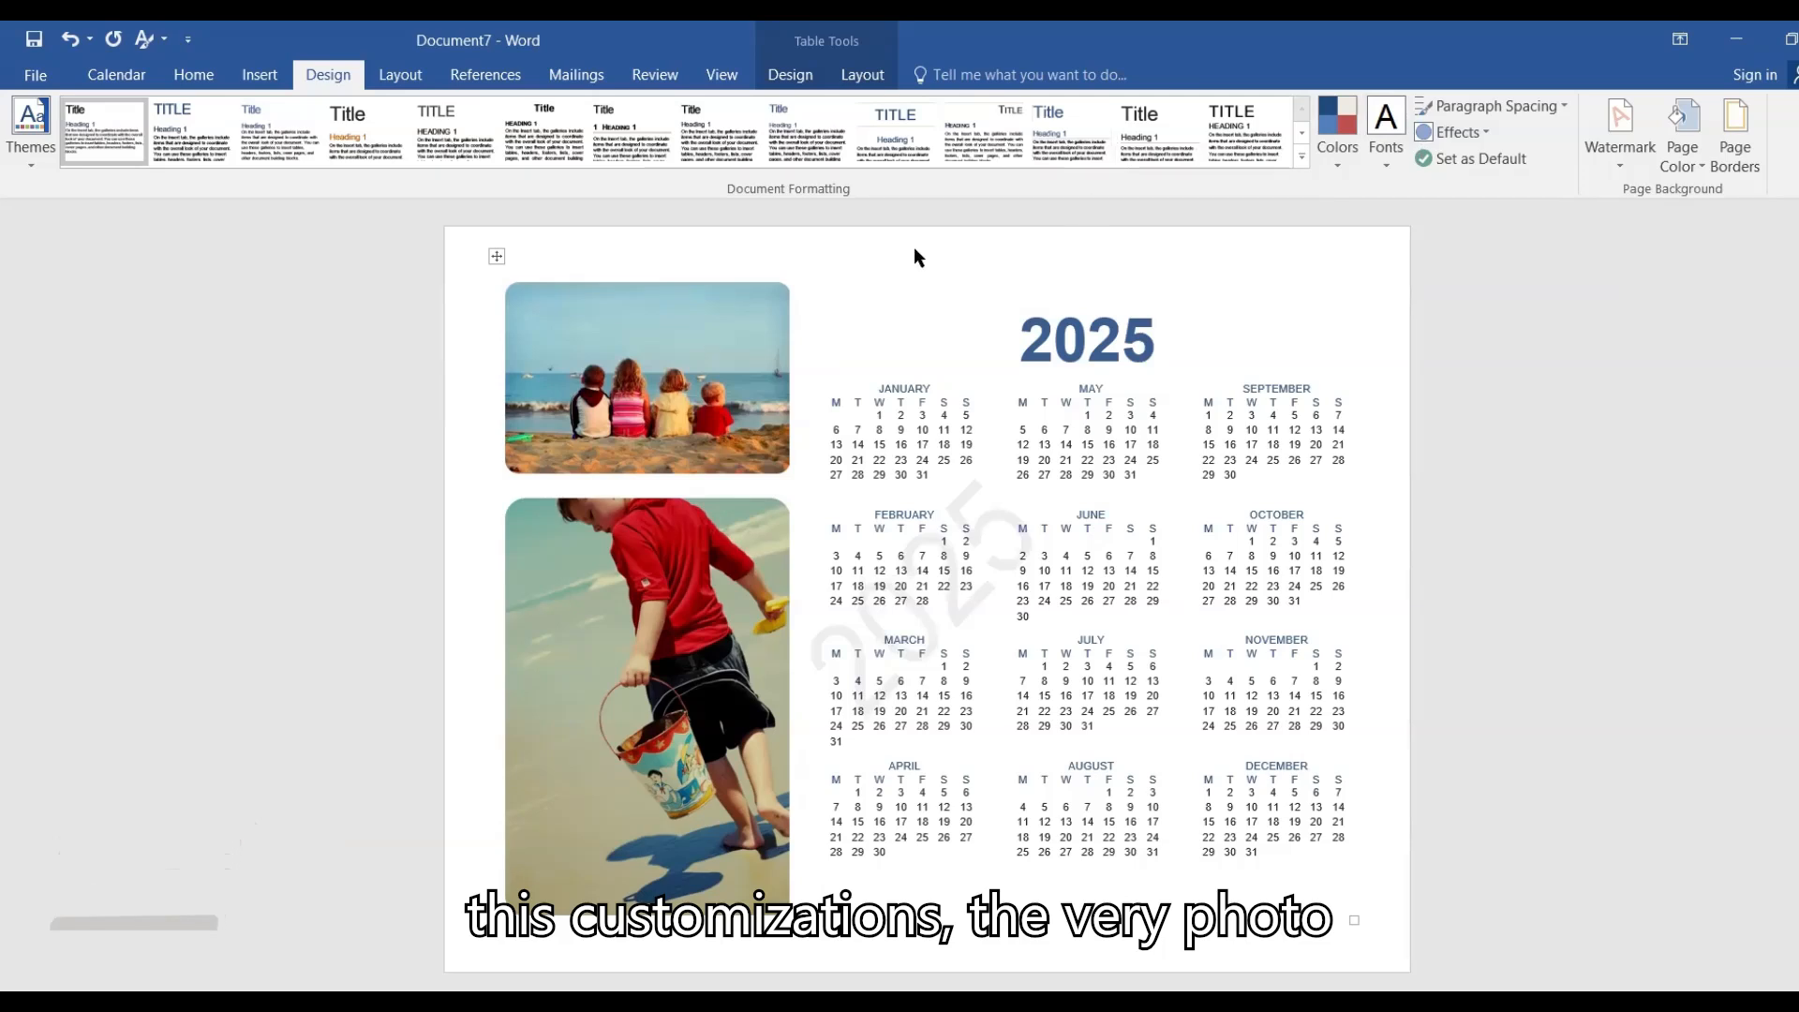
click(647, 394)
click(613, 635)
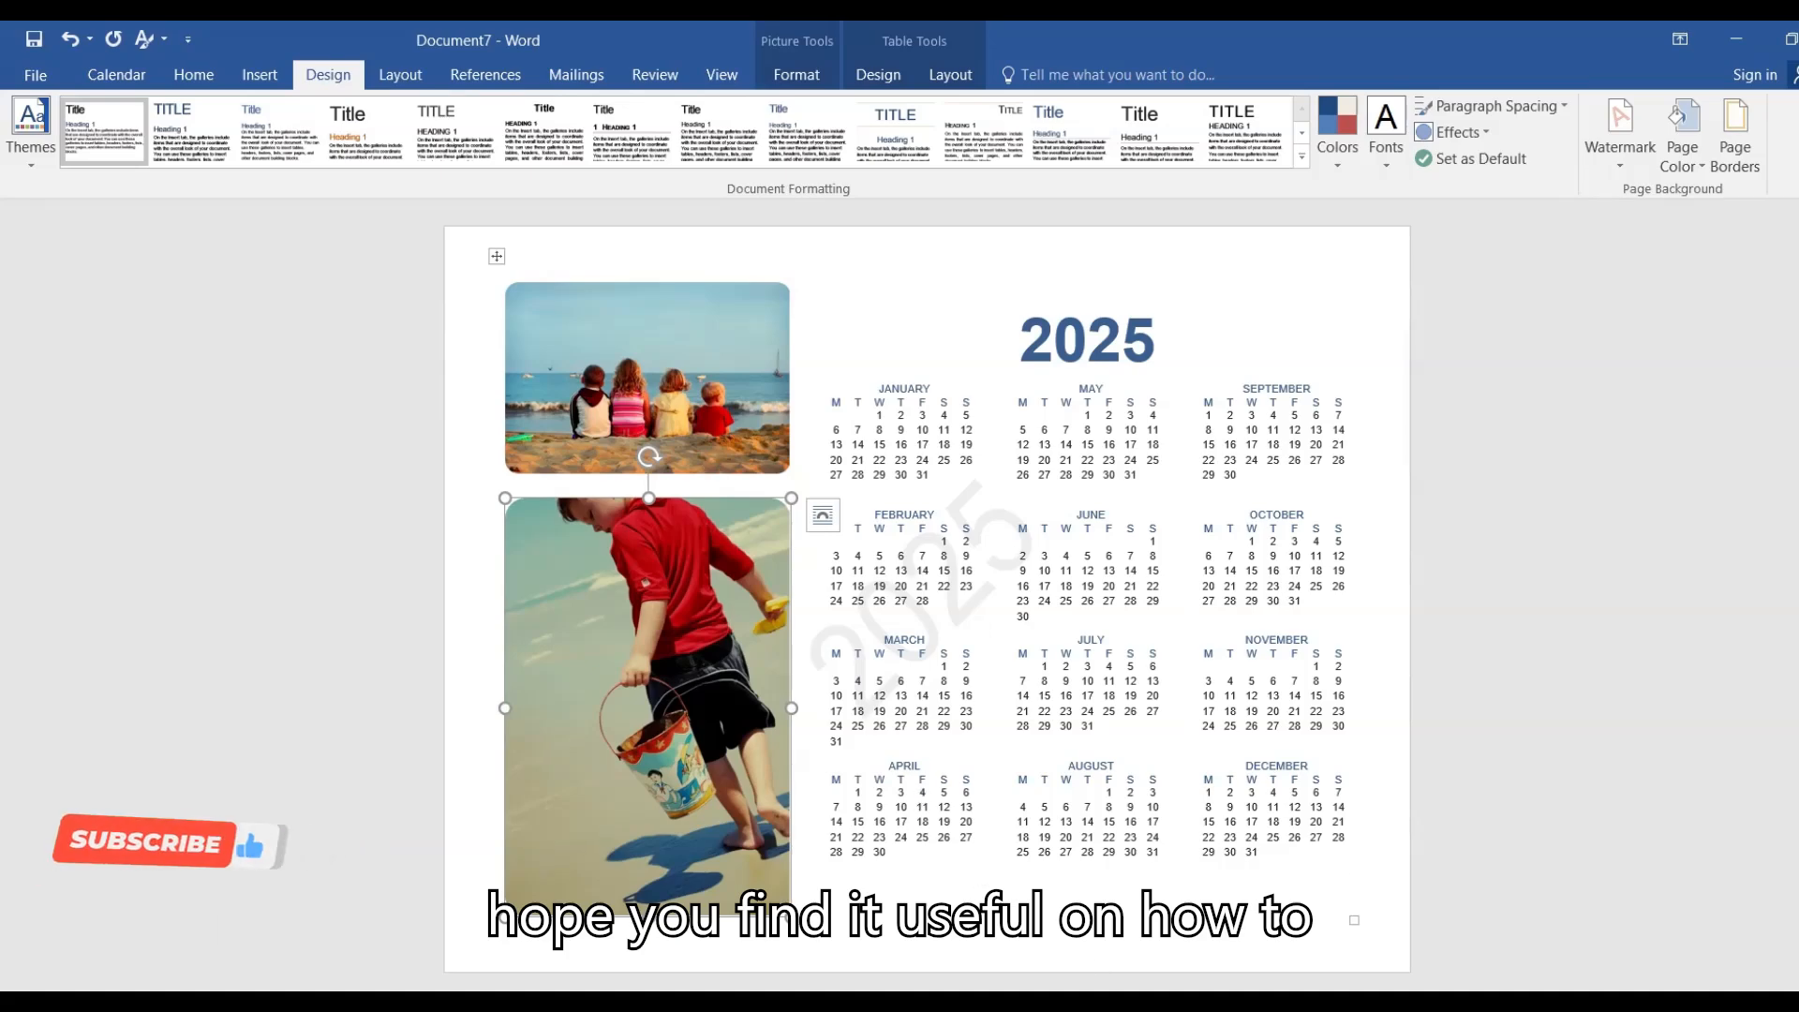
Switch to Document3, which holds the notes on creating an "Any Year" calendar
click(1182, 969)
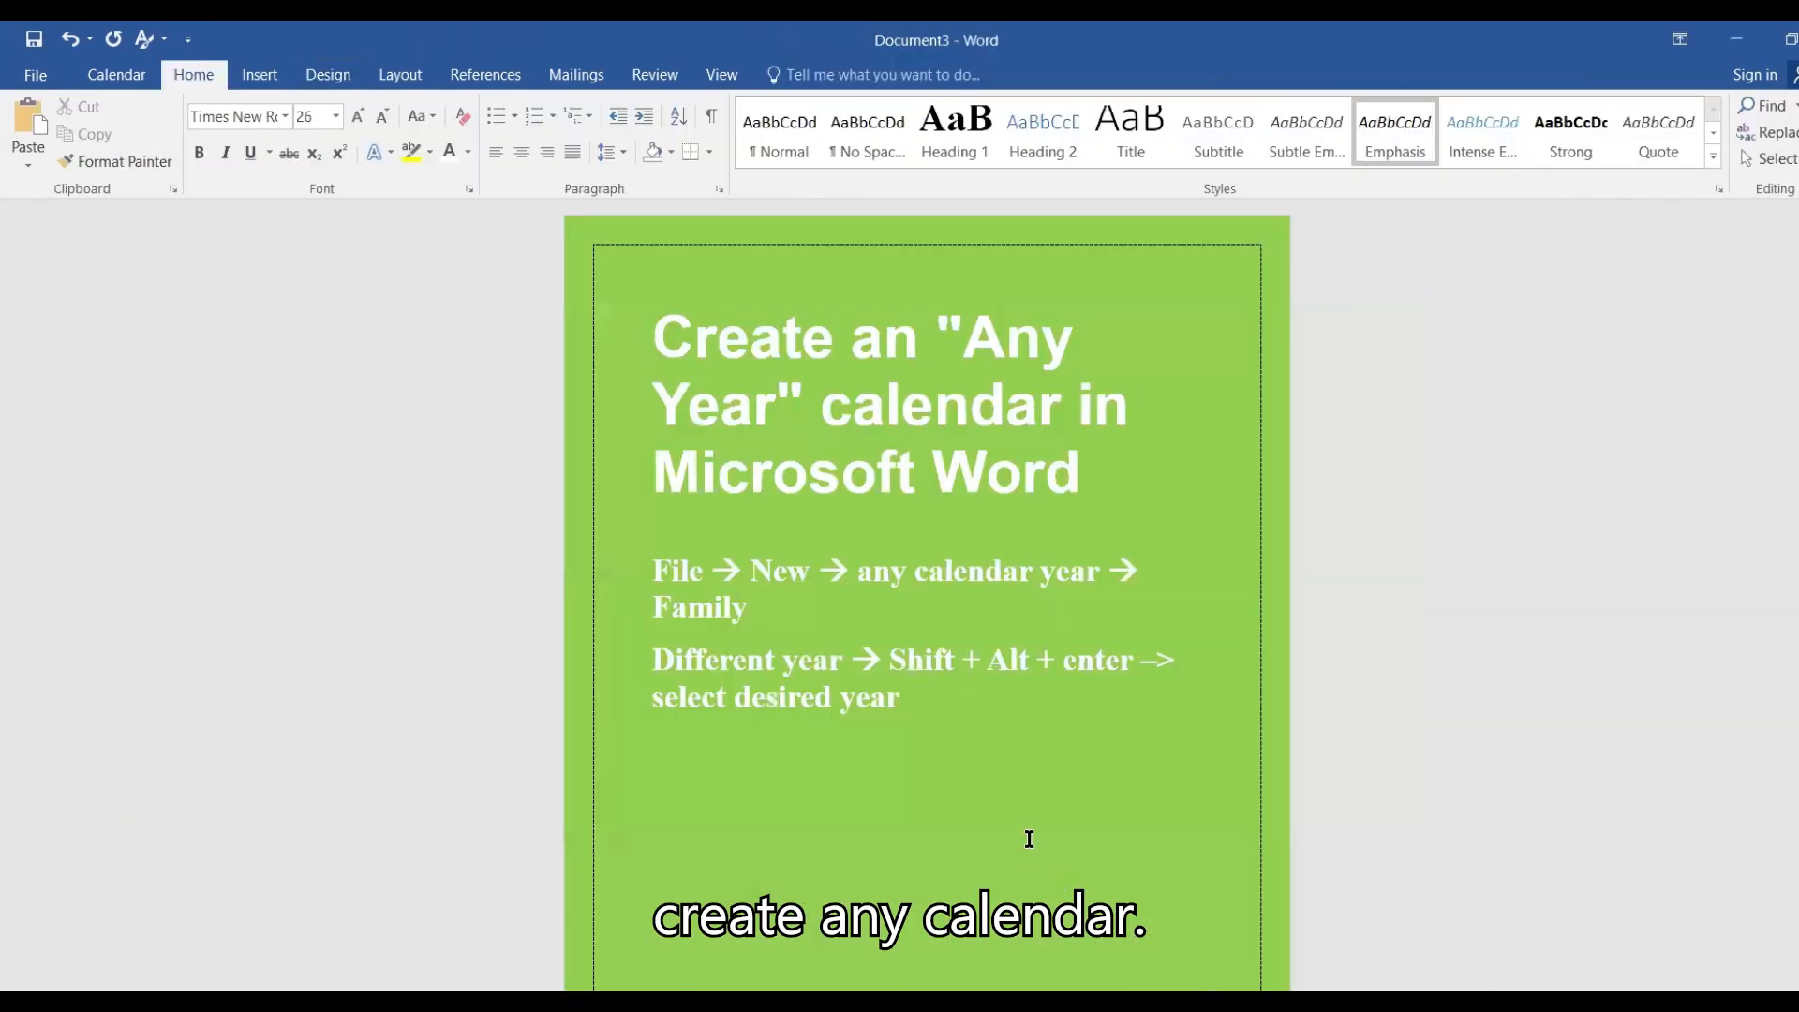